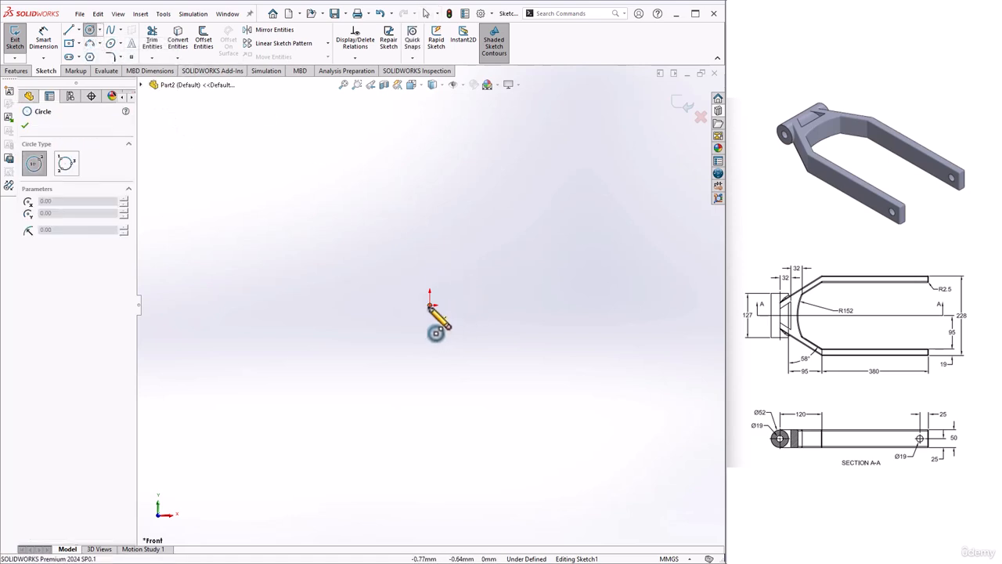
Step: Sketch two concentric circles centred on the origin, with radii of about 46 mm and 23 mm
left_click(430, 304)
left_click(512, 263)
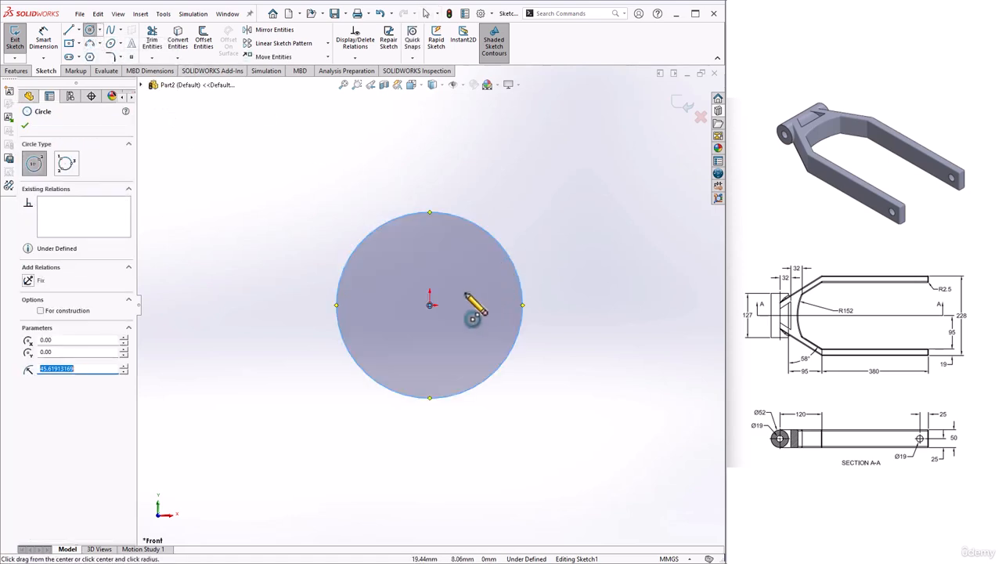
left_click(429, 305)
left_click(473, 289)
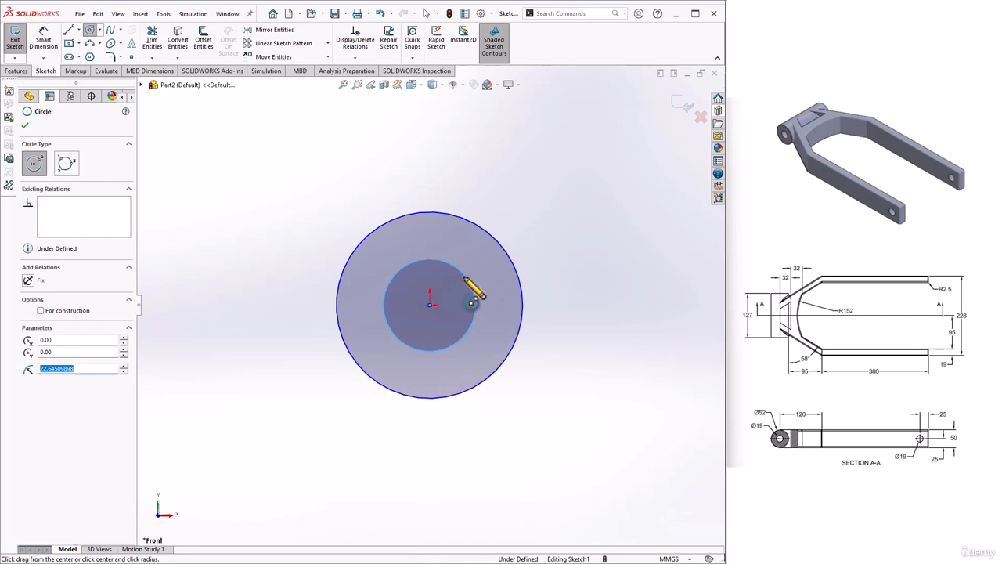
left_click(25, 126)
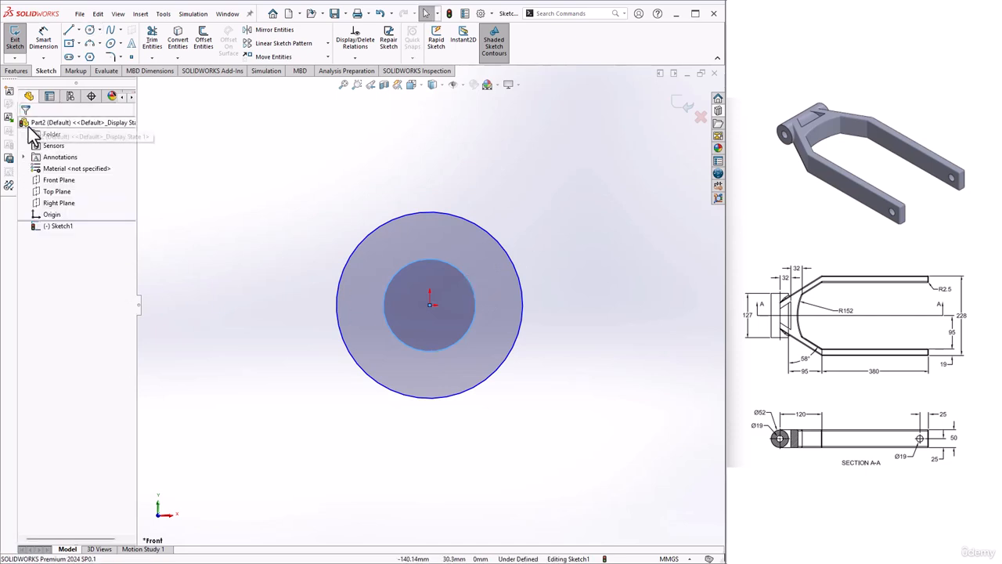
Step: Dimension the outer circle's diameter and set it to 52 mm
left_click(43, 39)
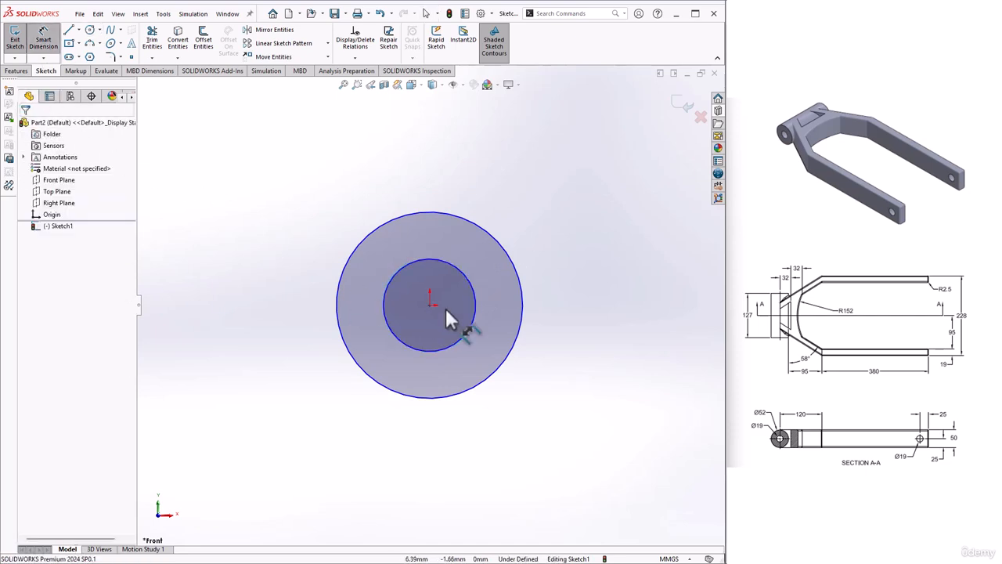
left_click(490, 233)
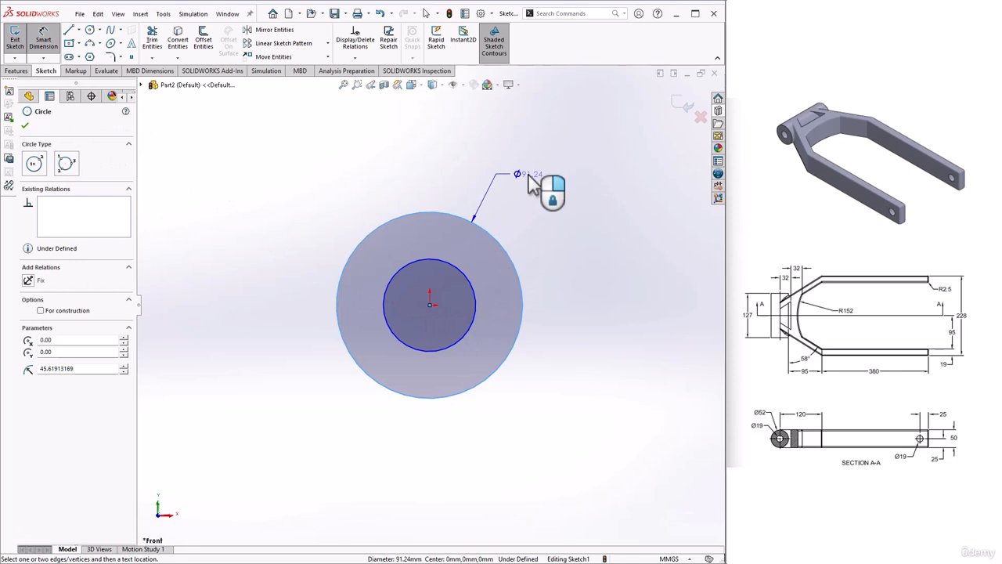
left_click(530, 184)
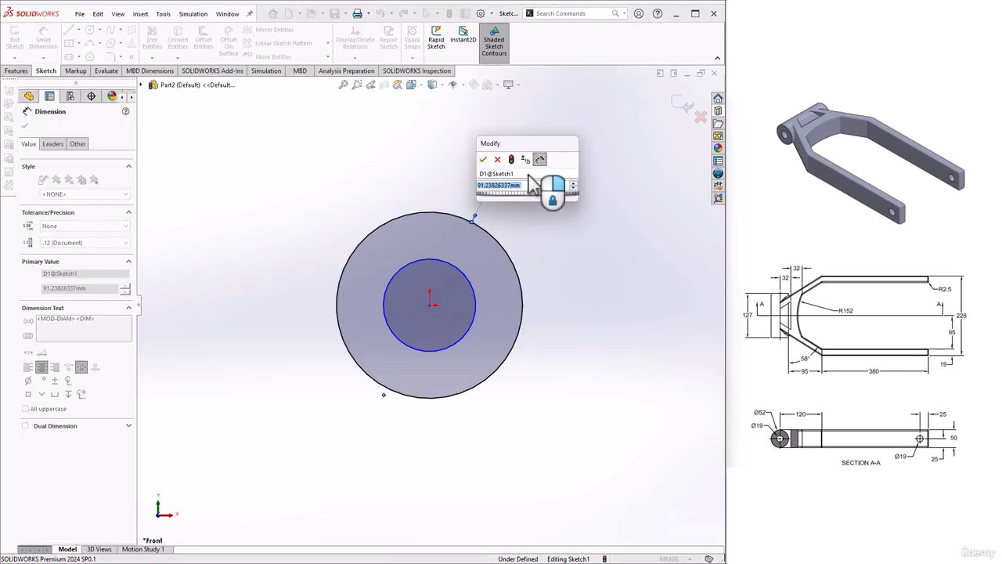
type("52")
key("Return")
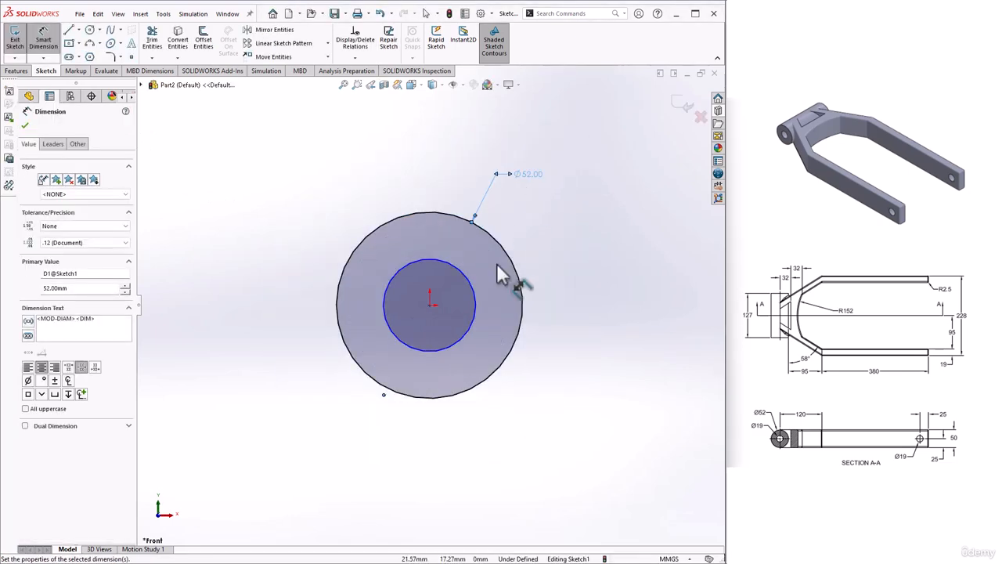
Step: Dimension the inner circle's diameter as 19 mm and finish the sketch
left_click(386, 296)
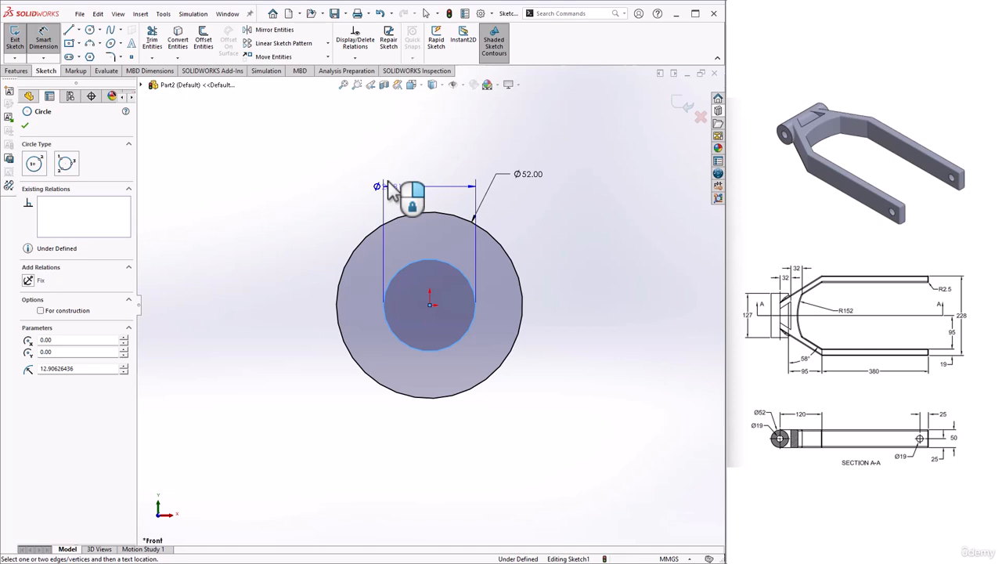
left_click(327, 224)
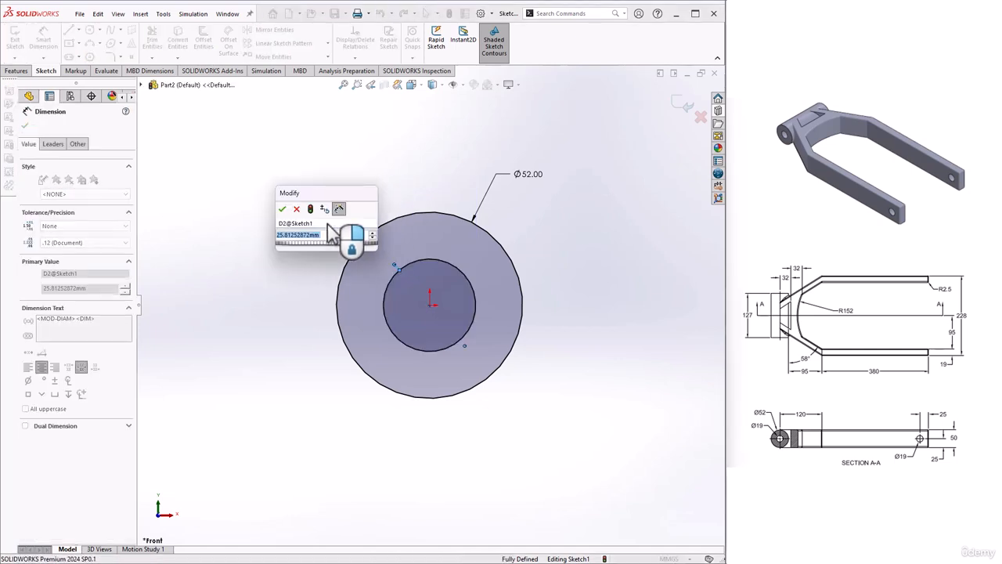
type("19")
key("Return")
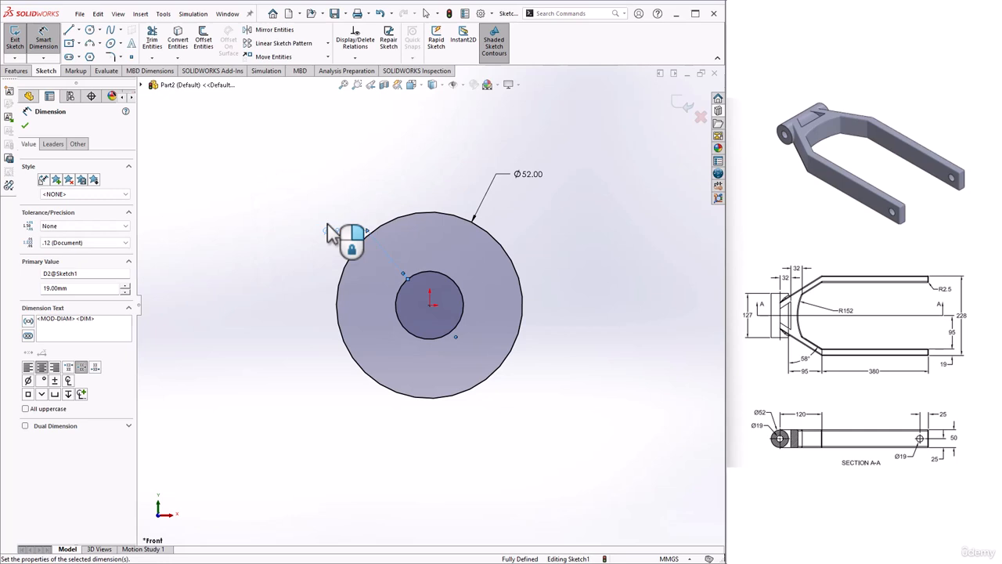
left_click(25, 126)
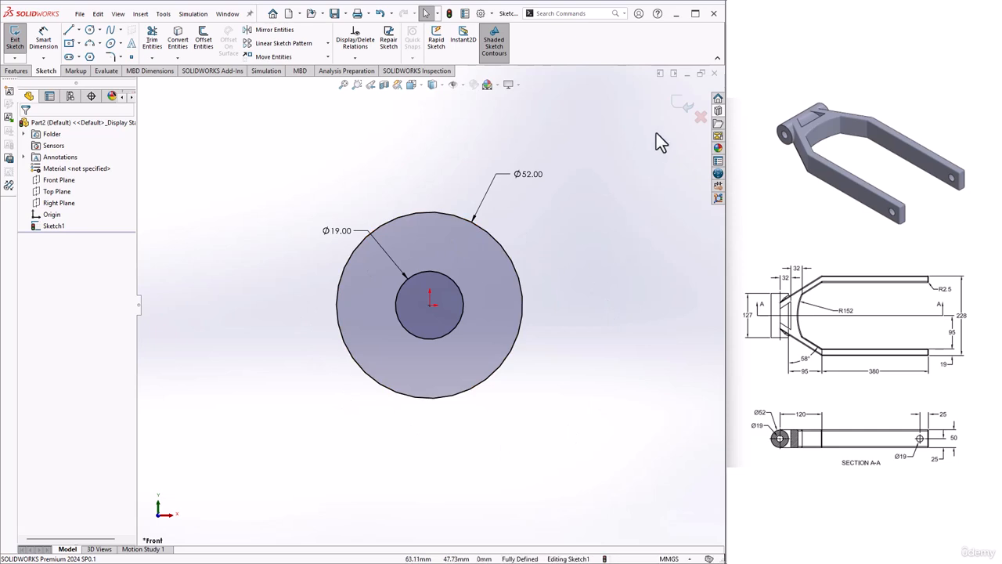
left_click(681, 103)
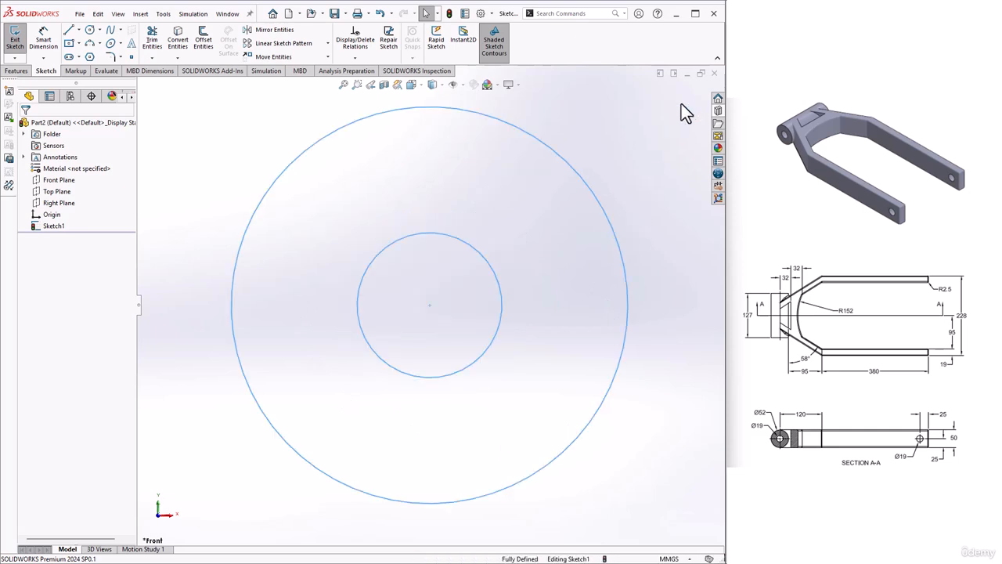
Step: Extrude the ring profile as a boss 127 mm deep with the Mid Plane end condition
key("e")
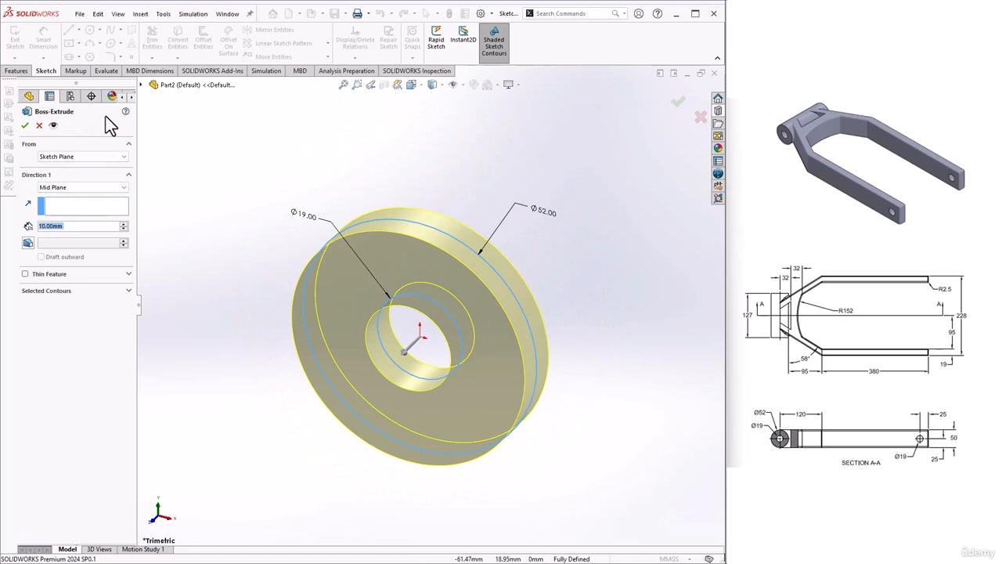
left_click(95, 187)
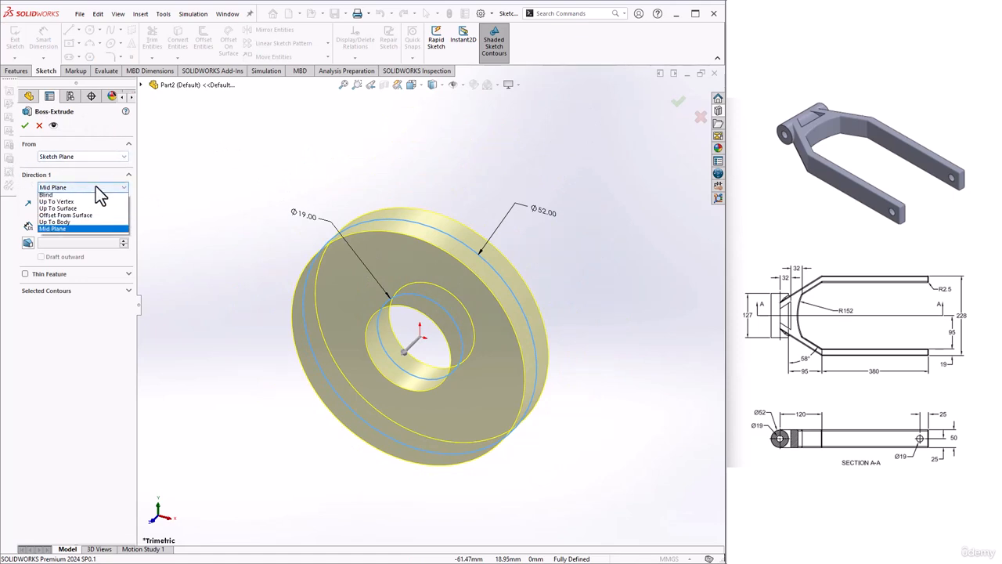
left_click(69, 231)
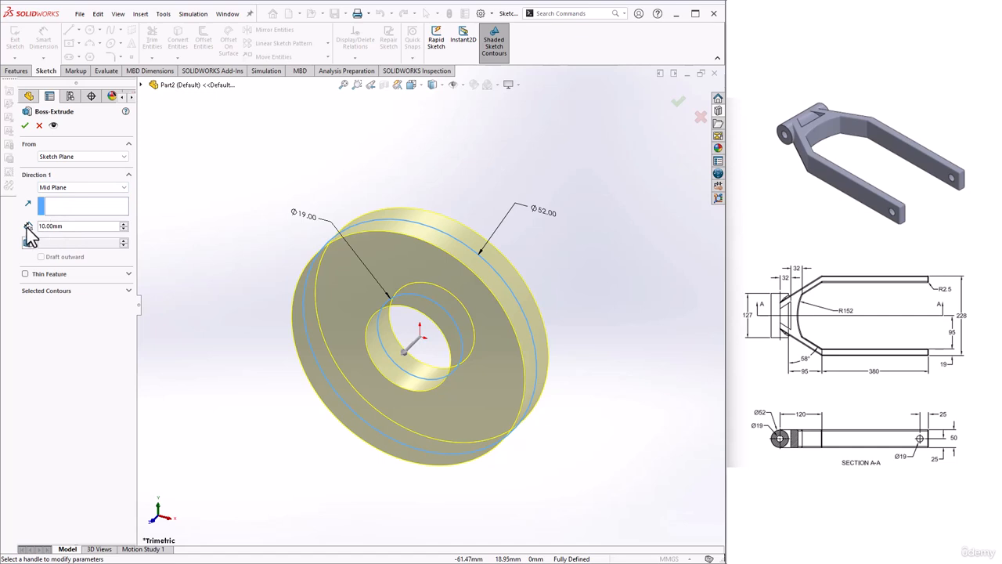
double_click(72, 226)
type("127")
key("Return")
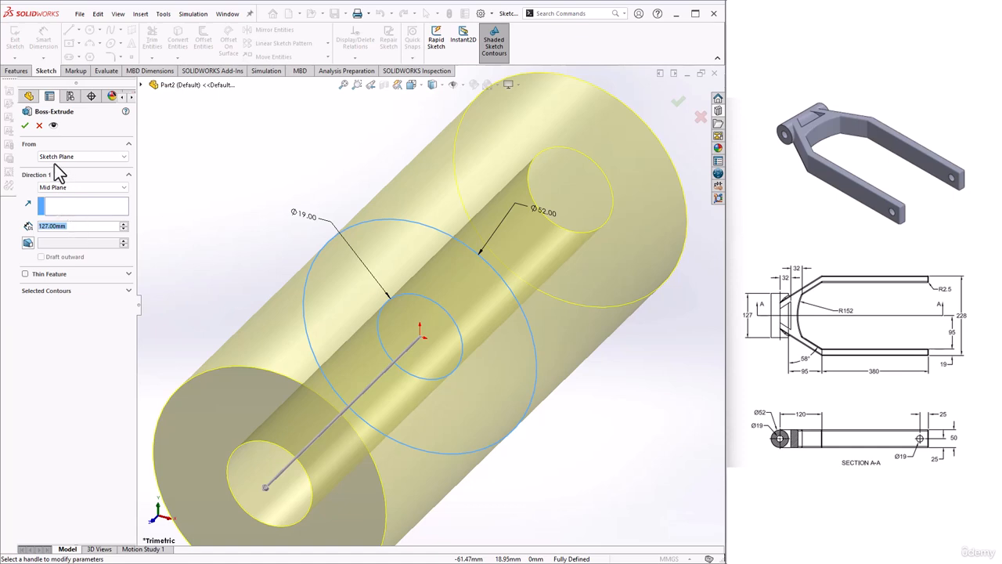
left_click(25, 126)
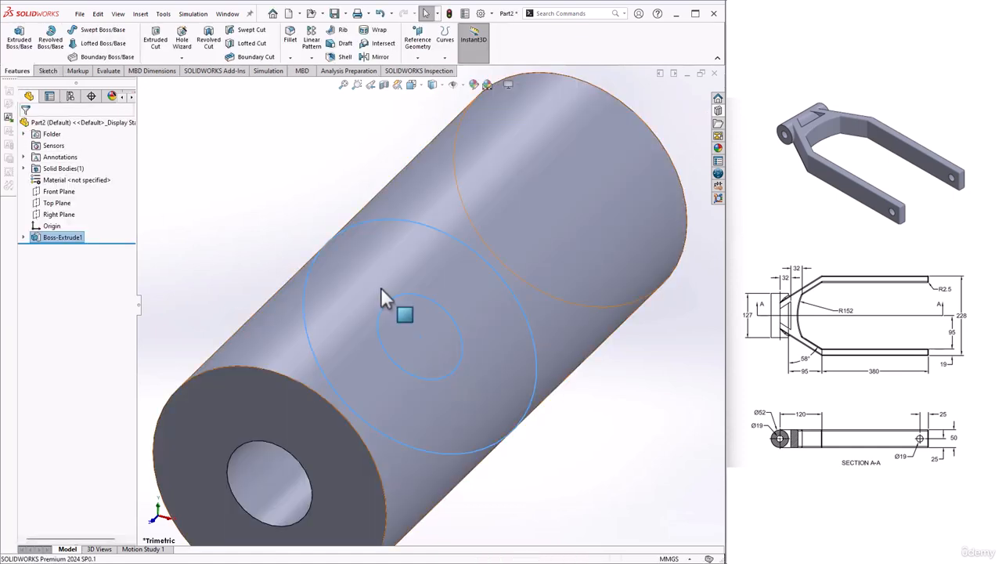
Step: Start a new sketch on the Top Plane
scroll(416, 290, "down", 2)
scroll(417, 289, "up", 5)
left_click(385, 435)
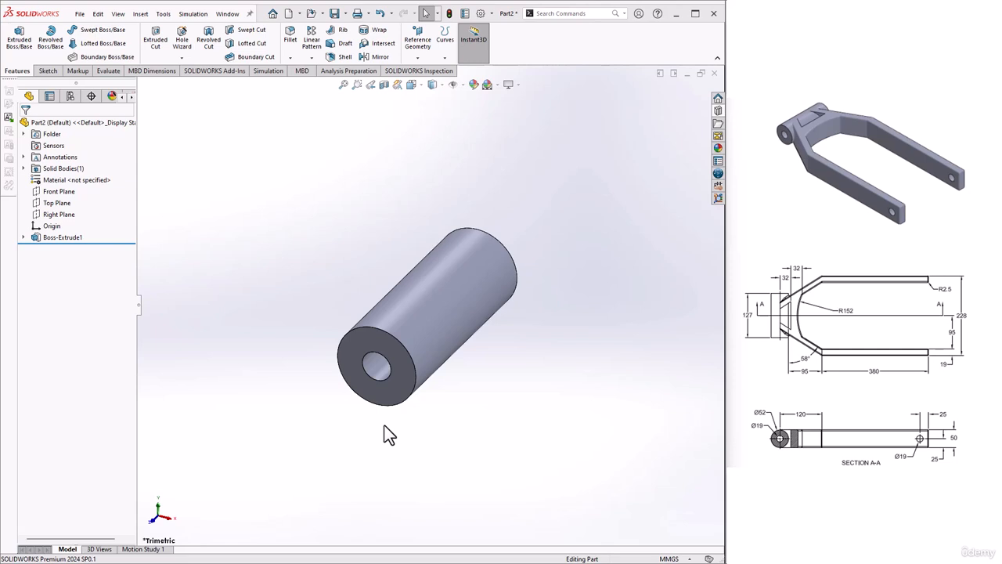
left_click(47, 71)
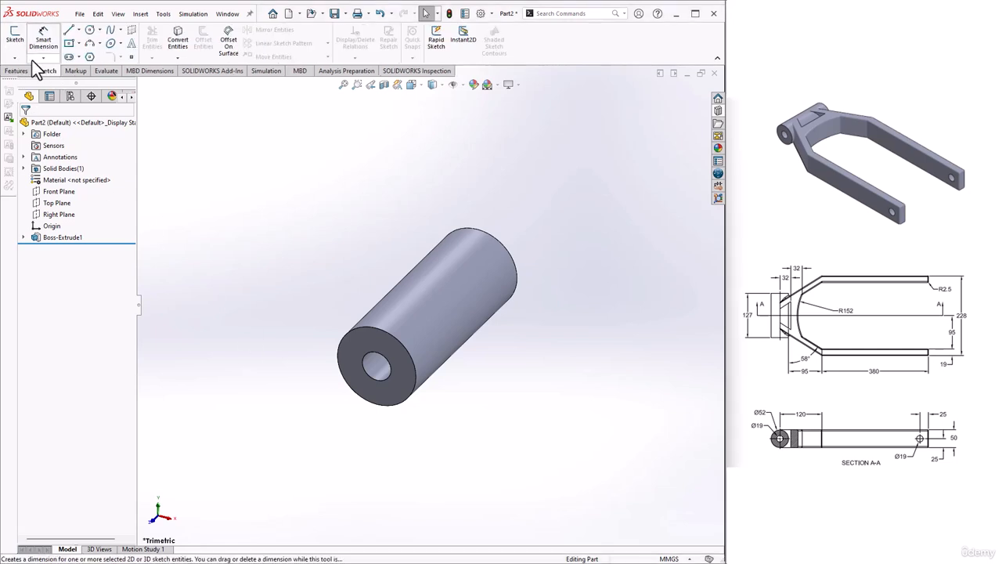
left_click(16, 39)
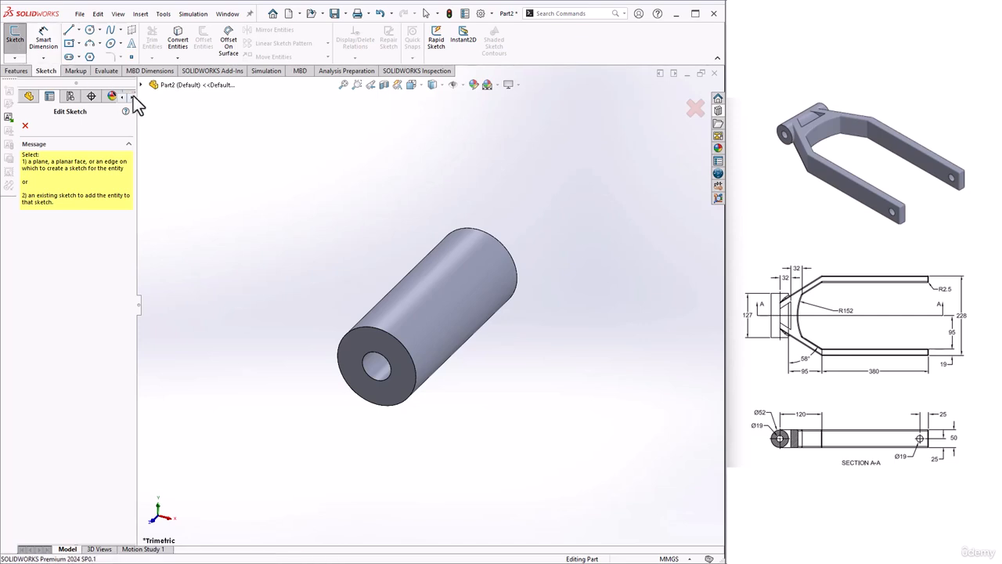
left_click(141, 85)
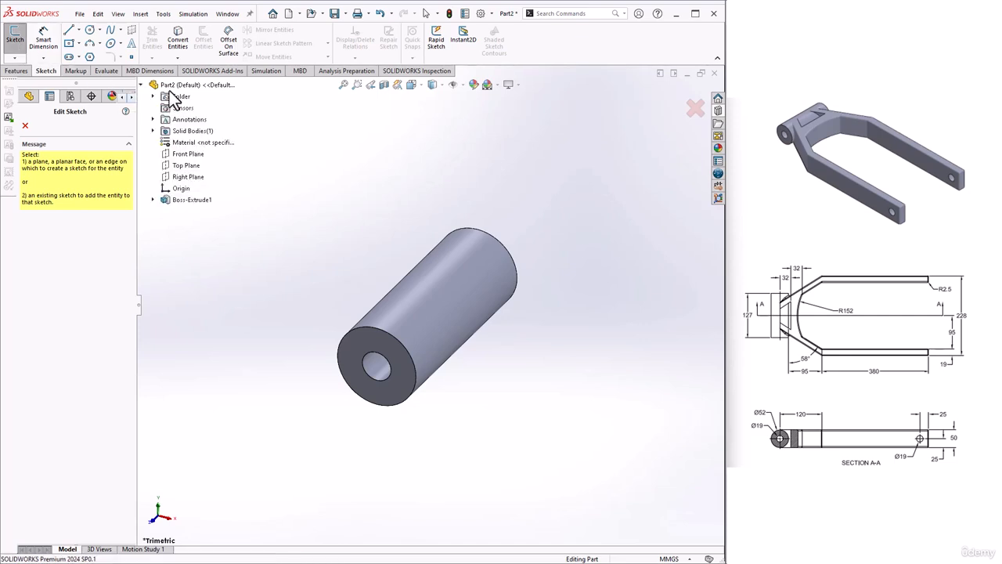
left_click(189, 166)
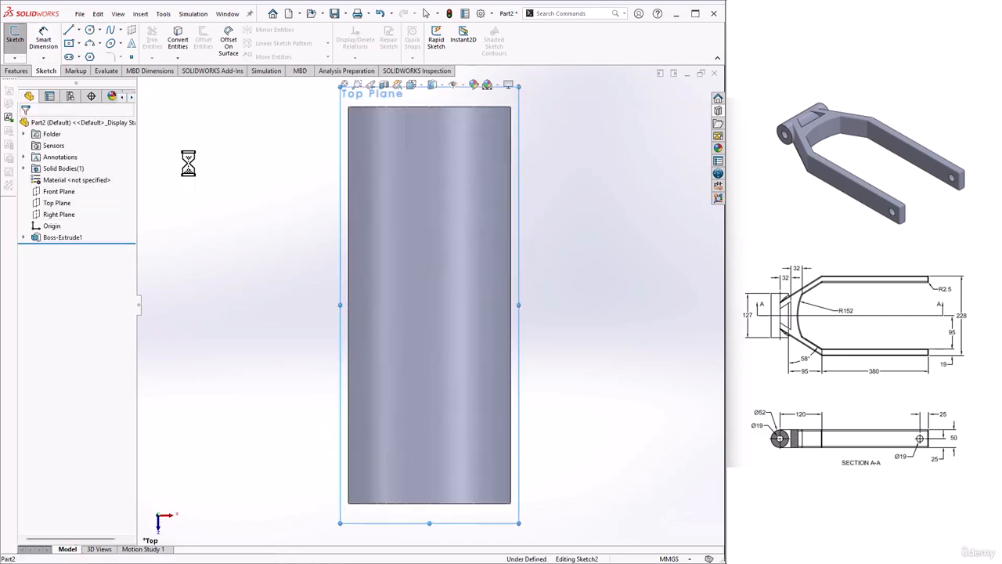
Step: Draw a horizontal centerline about 150 mm long from the origin toward the right of the cylinder
left_click(79, 29)
left_click(93, 56)
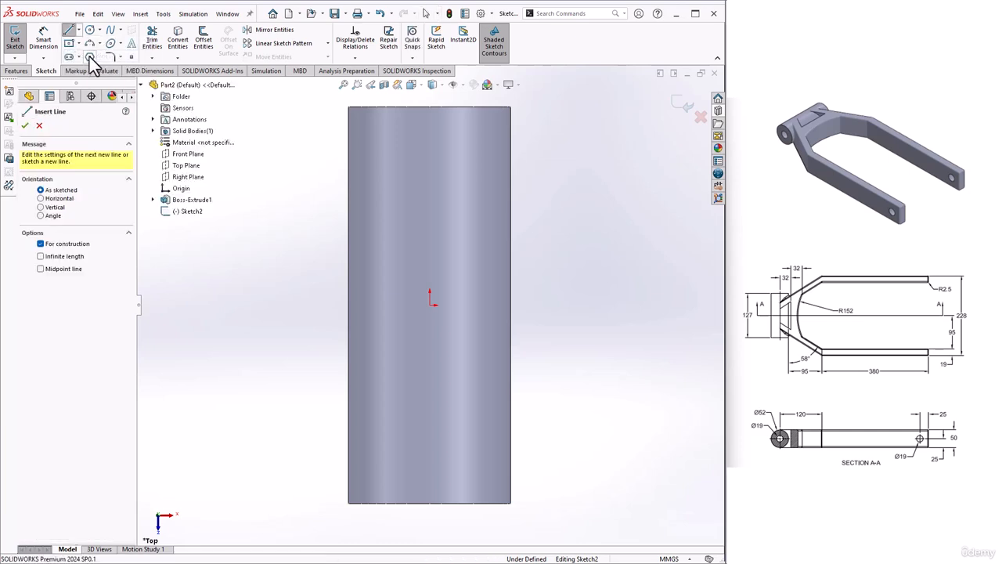
left_click(430, 304)
scroll(467, 311, "up", 5)
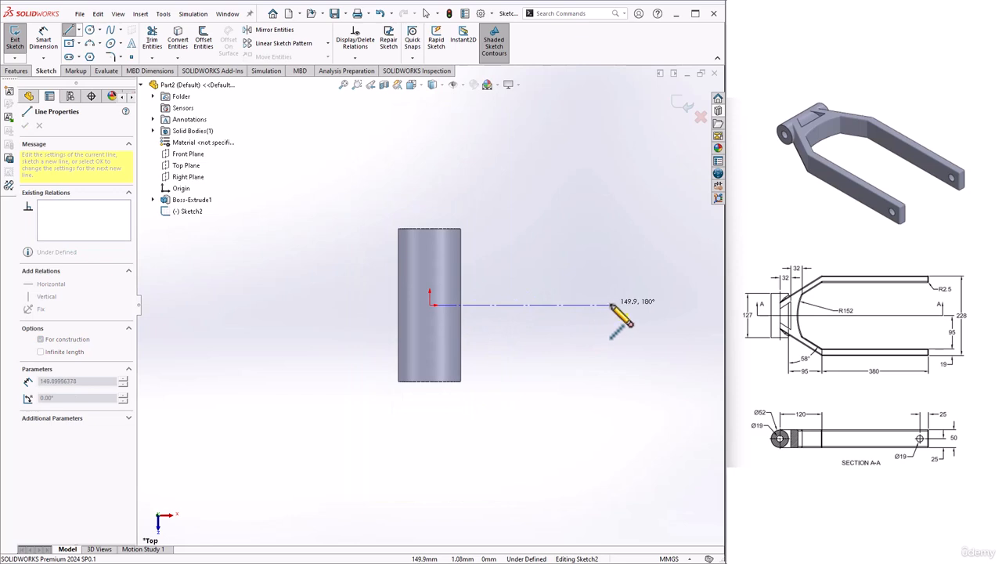
left_click(610, 305)
key("Escape")
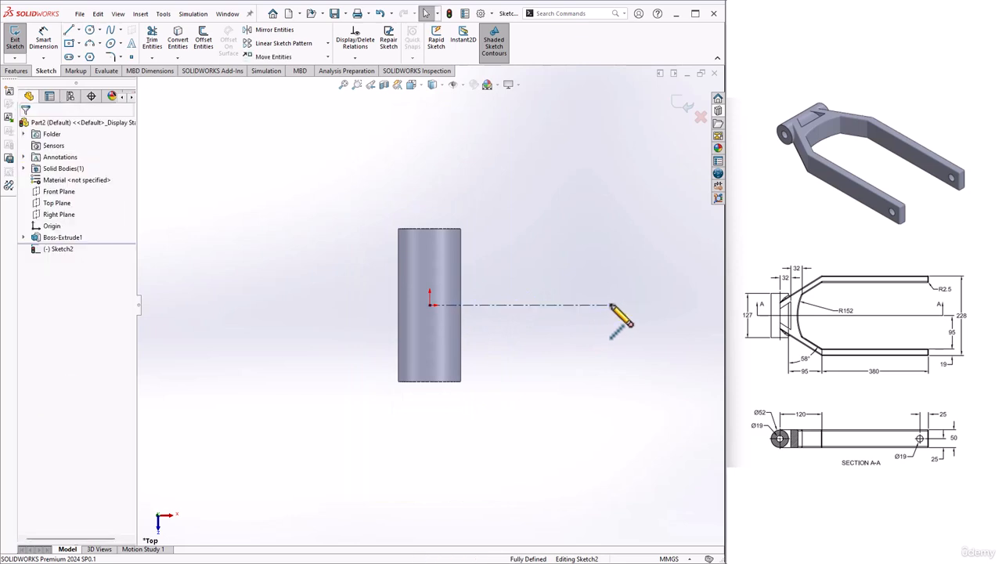
Step: Draw a line from the cylinder's right edge below the centerline, sloping down and outward at about 65° to that edge
left_click(78, 30)
left_click(84, 45)
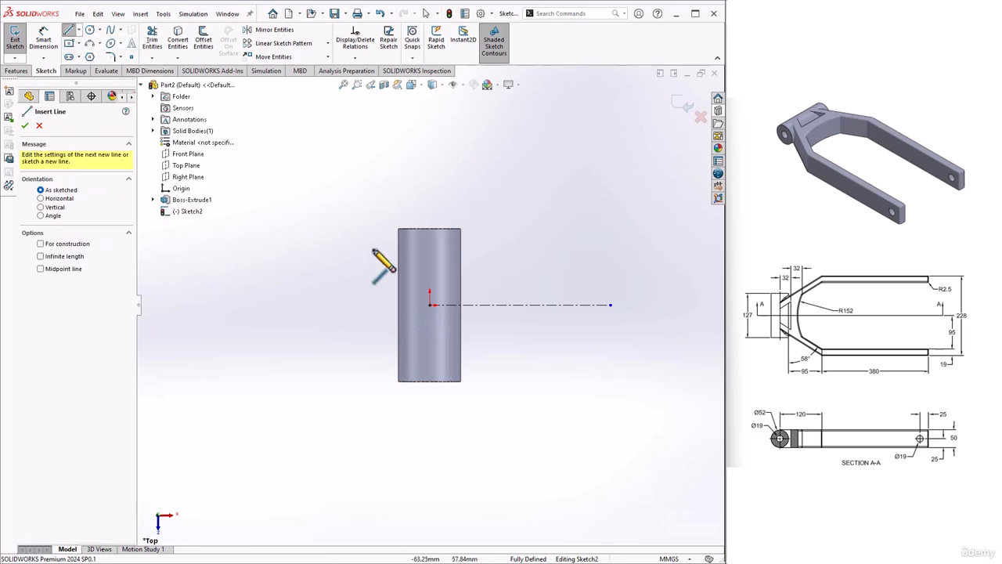
left_click(461, 350)
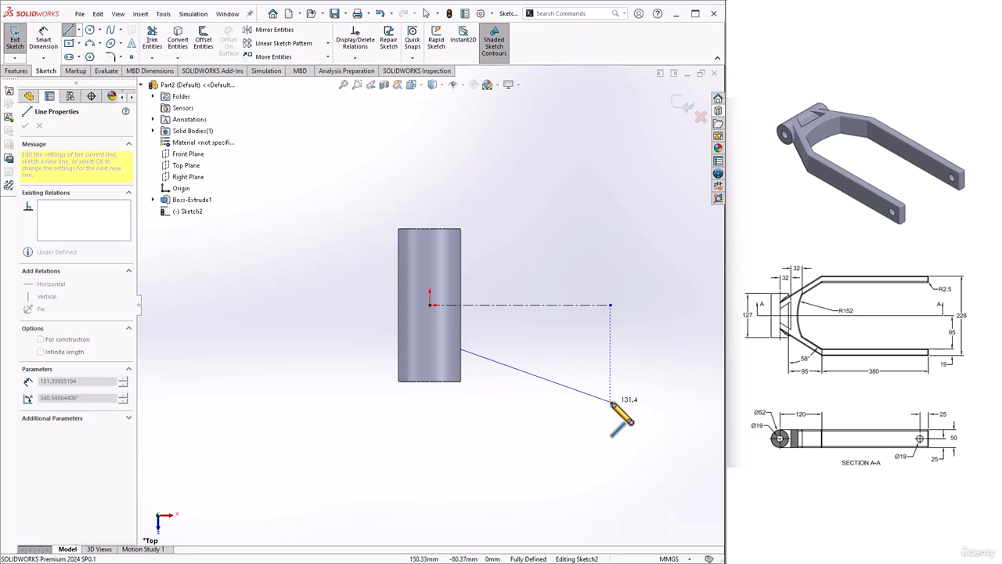
left_click(576, 401)
key("Escape")
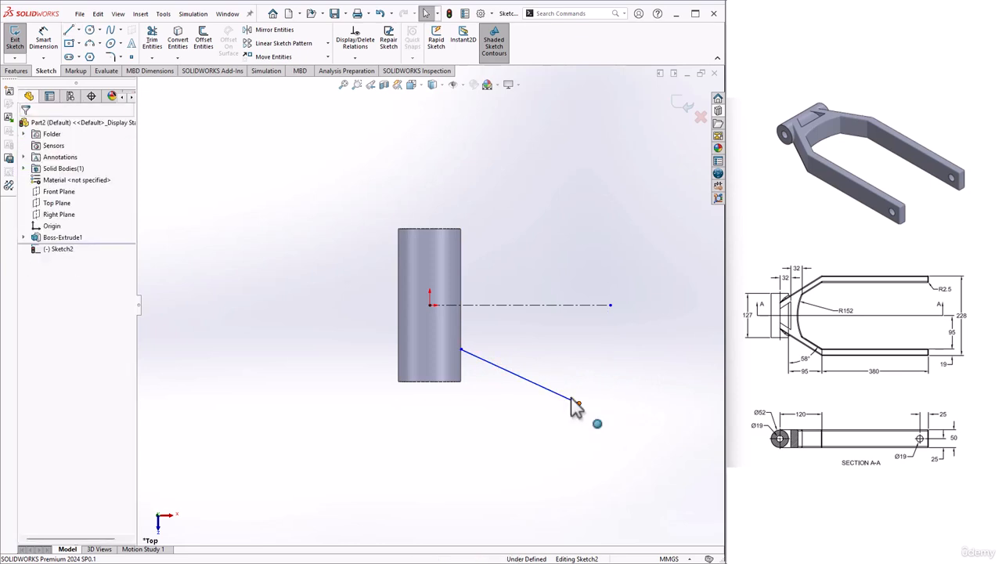
Step: Dimension the angle between the sloping line and the cylinder's right edge as 58°
scroll(538, 353, "up", 1)
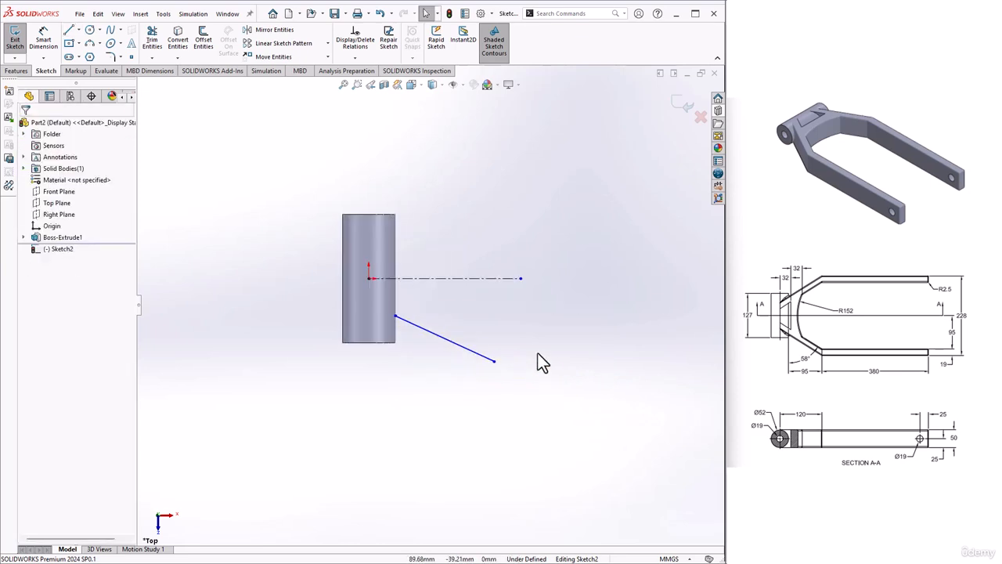
left_click(45, 43)
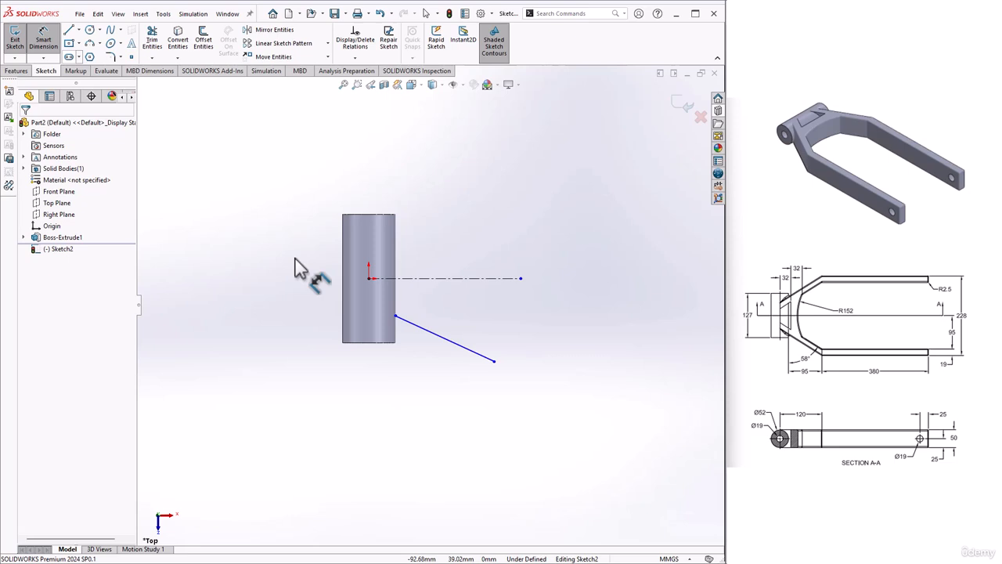
left_click(414, 326)
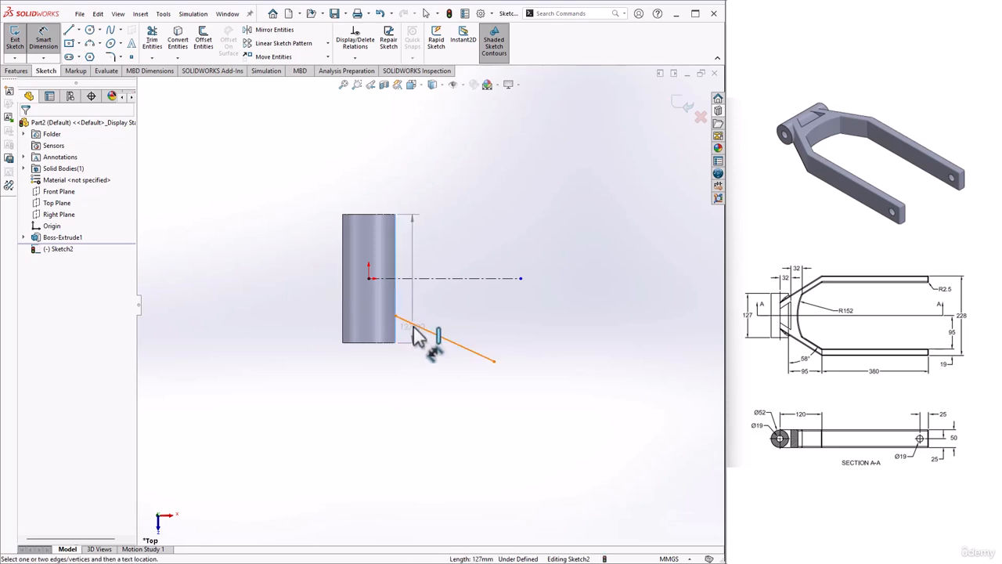
left_click(396, 333)
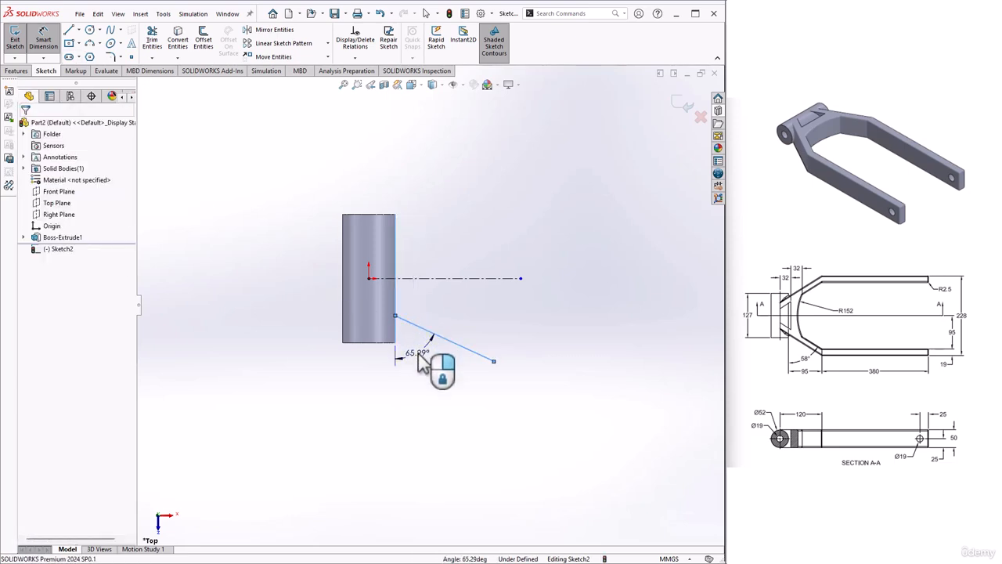
left_click(423, 362)
type("58")
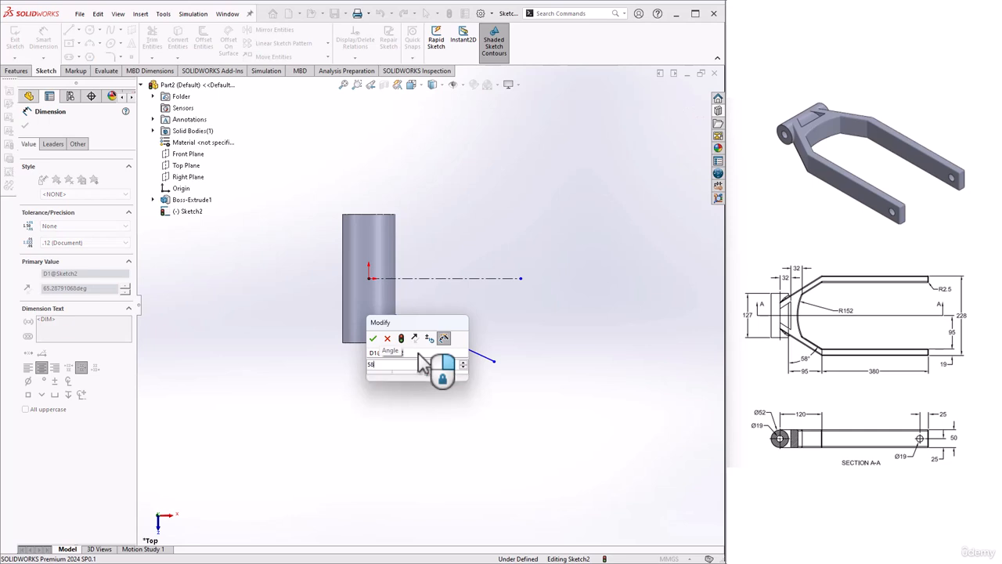
key("Return")
Step: Dimension the vertical distance from the centerline to the sloping line's lower endpoint as 95 mm
left_click(489, 278)
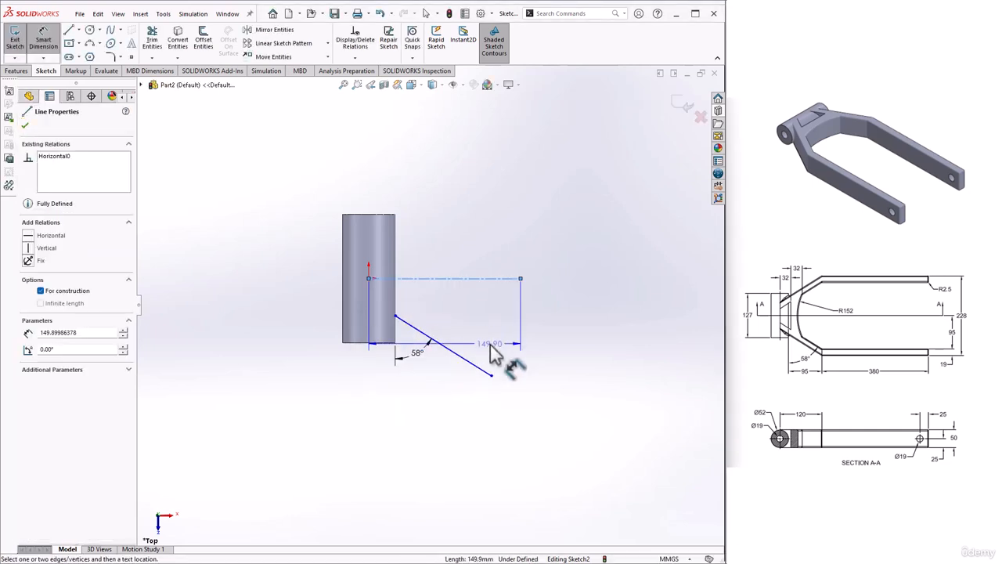
left_click(492, 375)
left_click(523, 344)
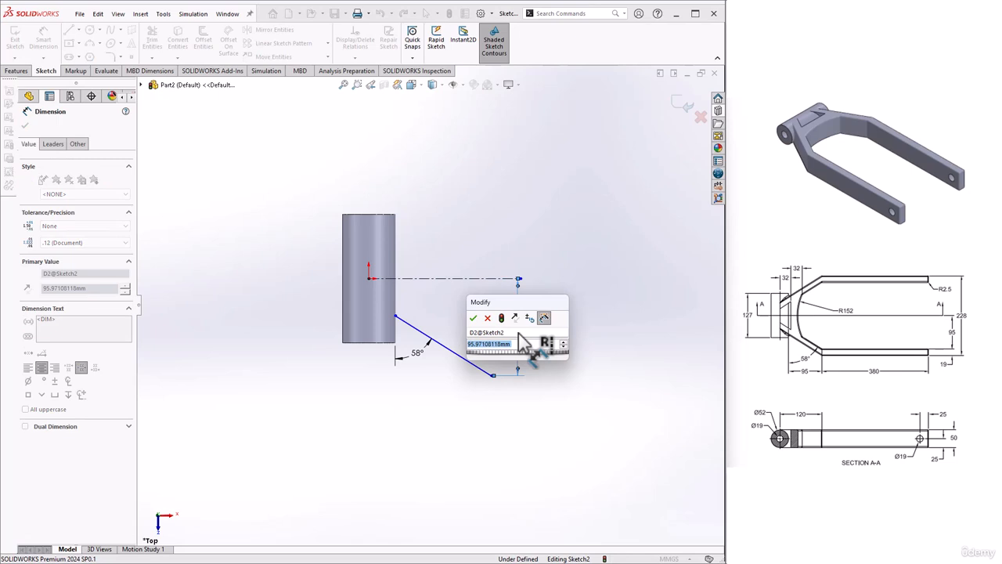
type("95")
key("Return")
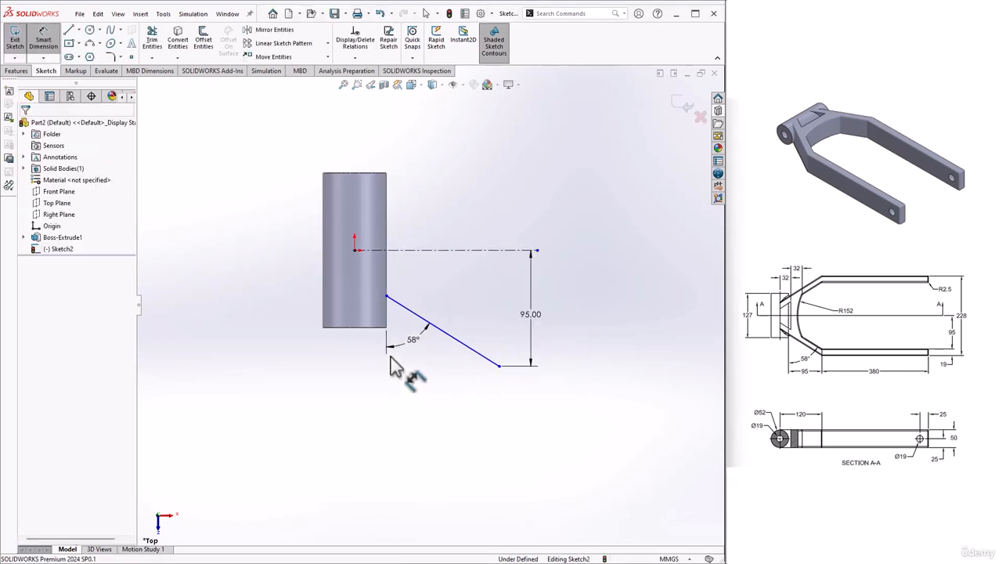
Step: Dimension the horizontal distance from the cylinder's lower right corner to the sloping line's far endpoint as 95 mm, and exit the sketch
left_click(386, 330)
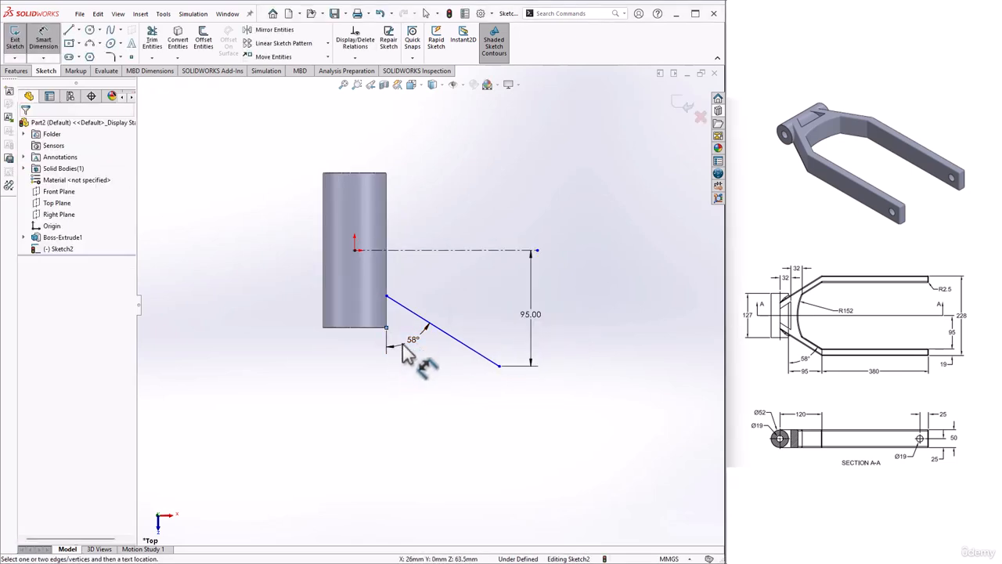
left_click(499, 365)
left_click(426, 415)
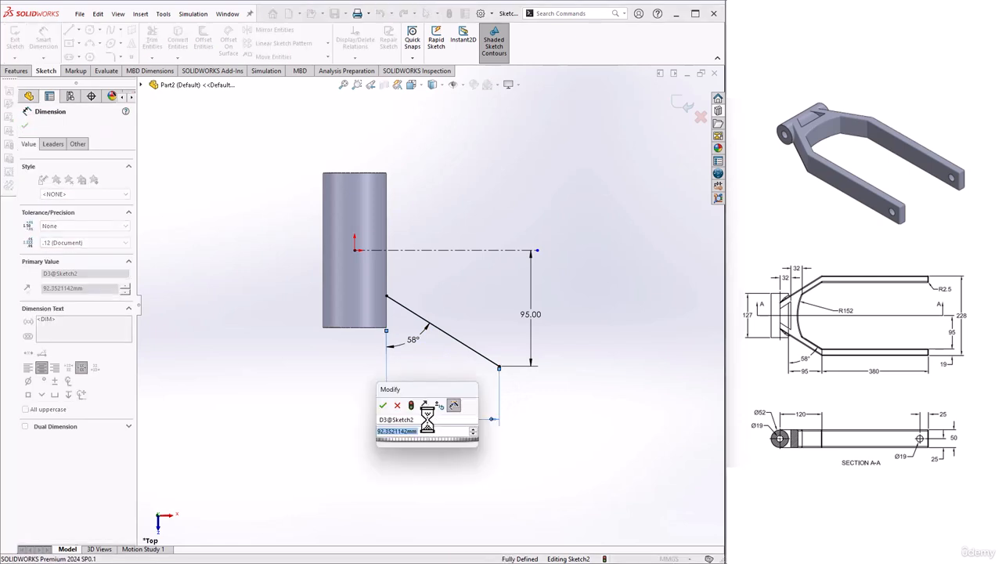
type("95")
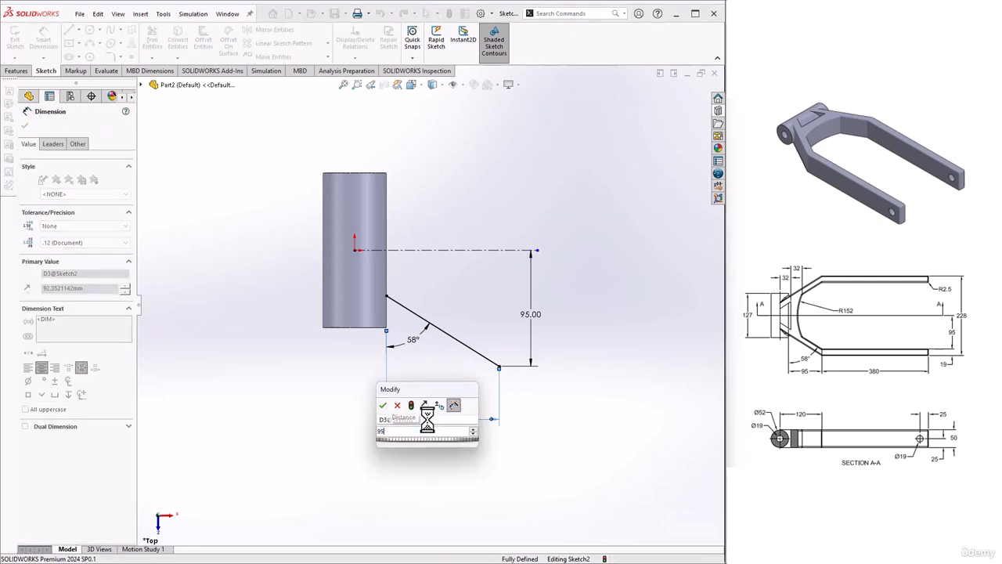
key("Return")
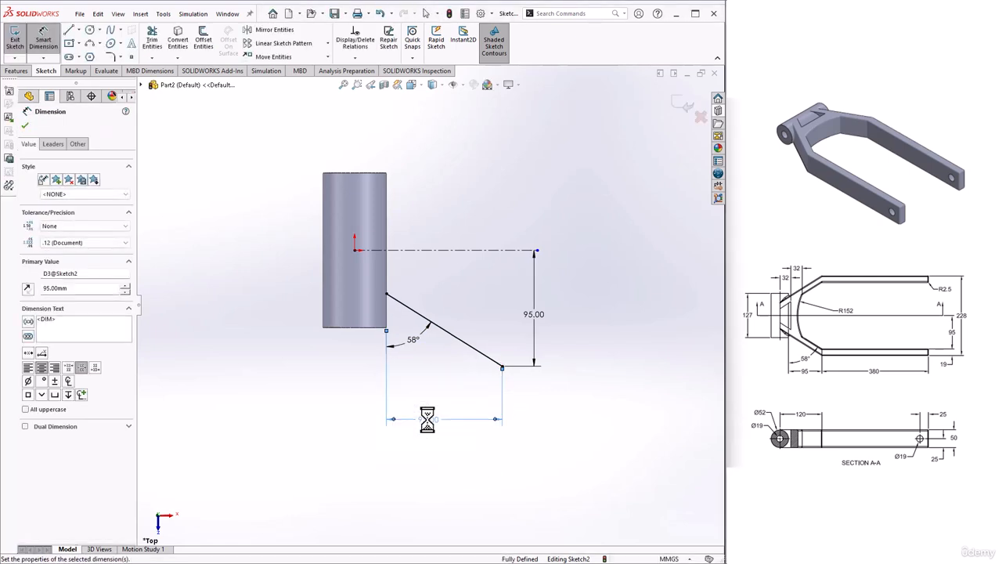
left_click(24, 125)
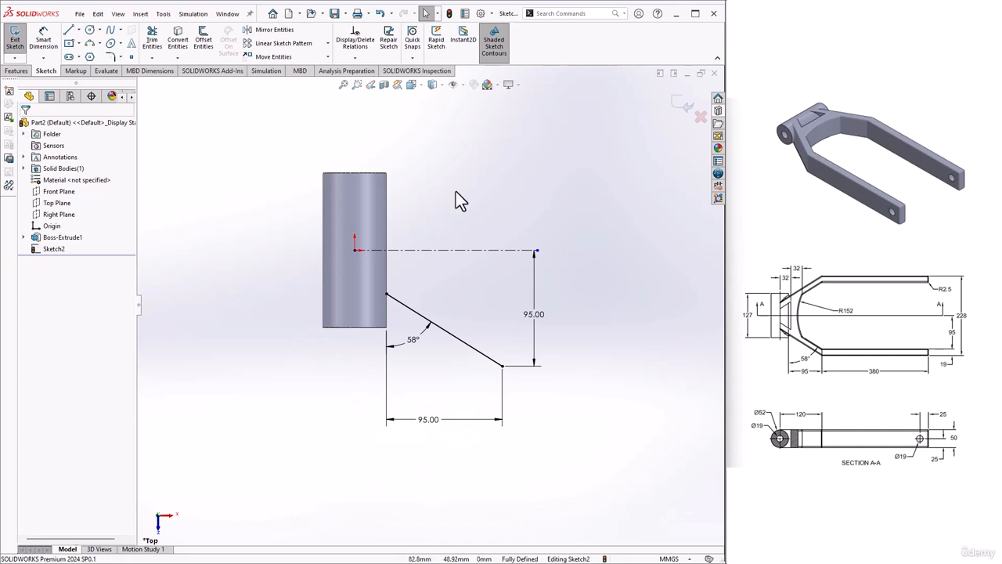
left_click(685, 104)
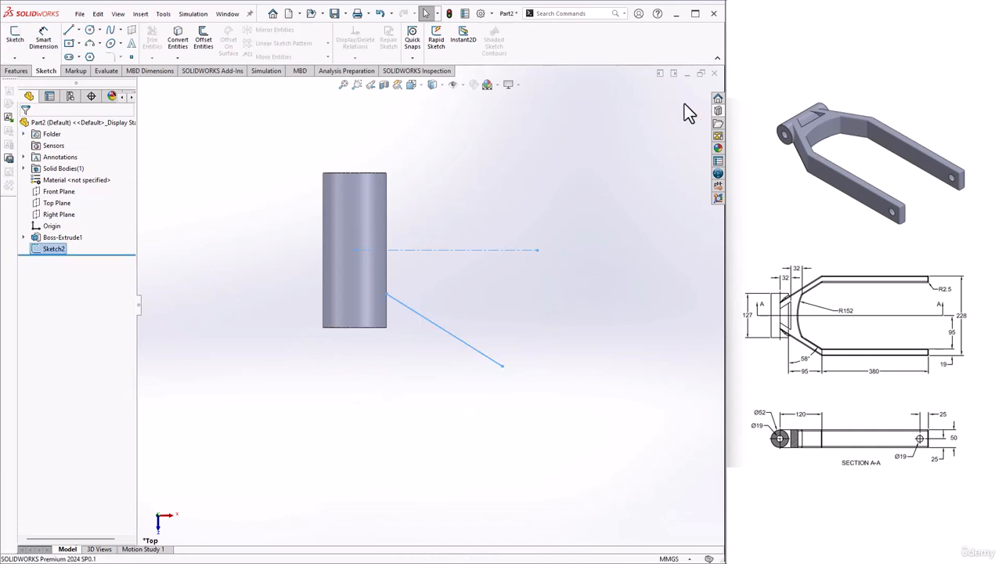
Step: Create a reference plane offset 120 mm from the Right Plane, toward the sloping line's far end
left_click(15, 71)
left_click(420, 58)
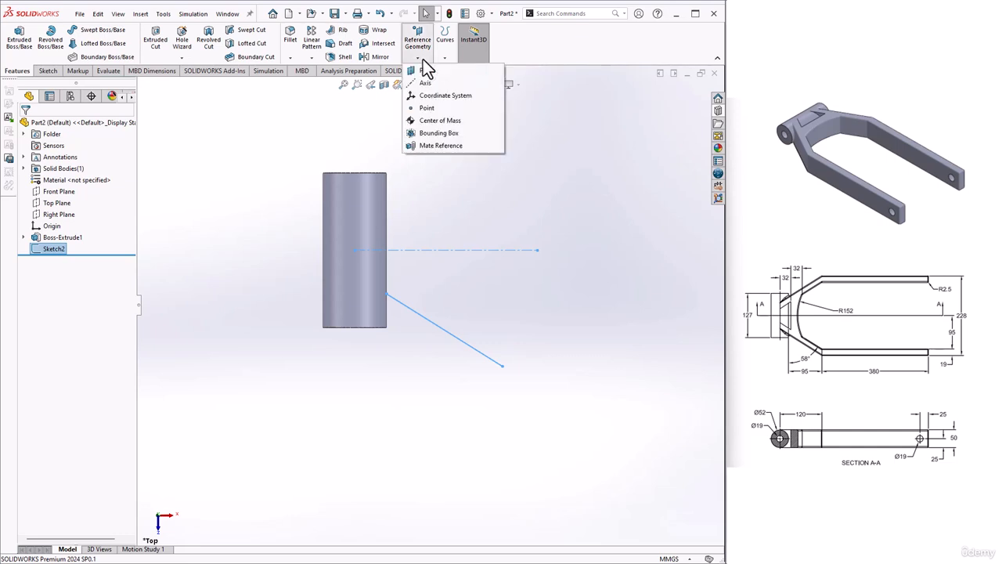
left_click(425, 71)
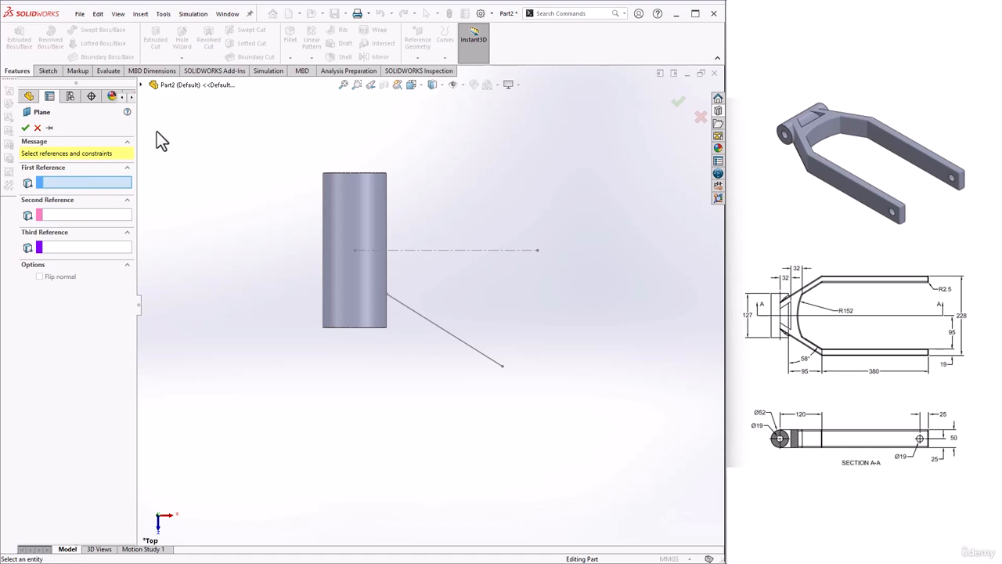
left_click(141, 85)
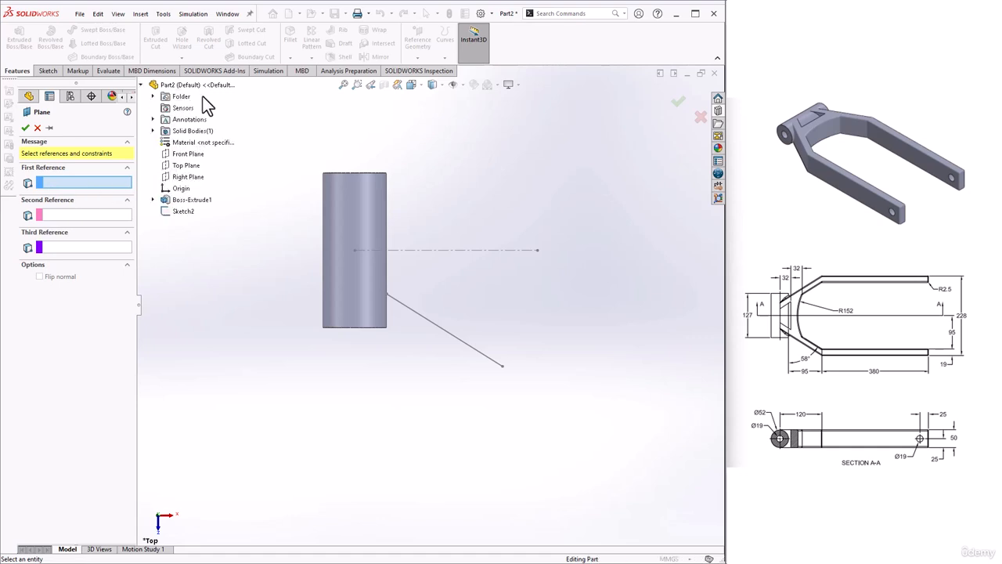
left_click(189, 177)
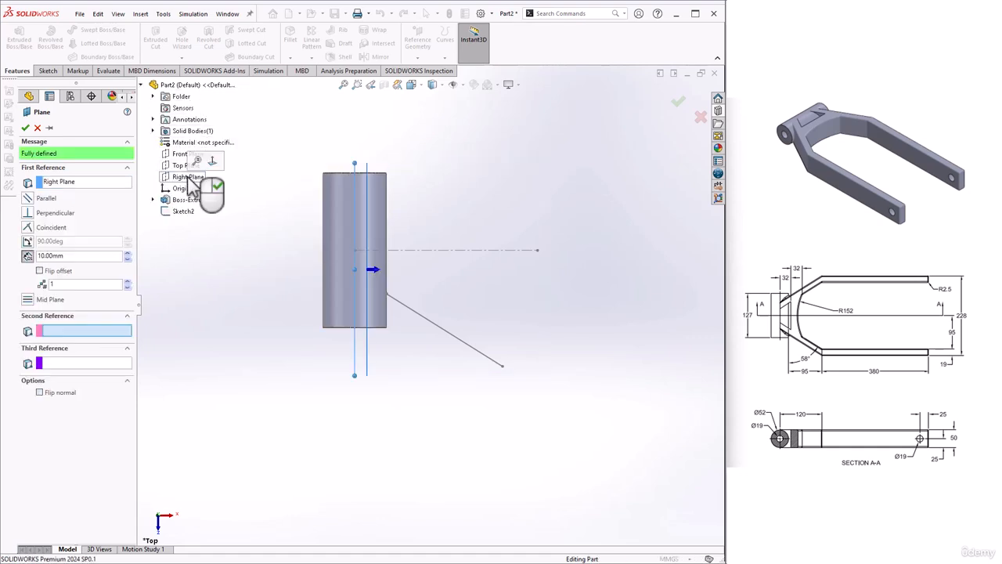
left_click(85, 255)
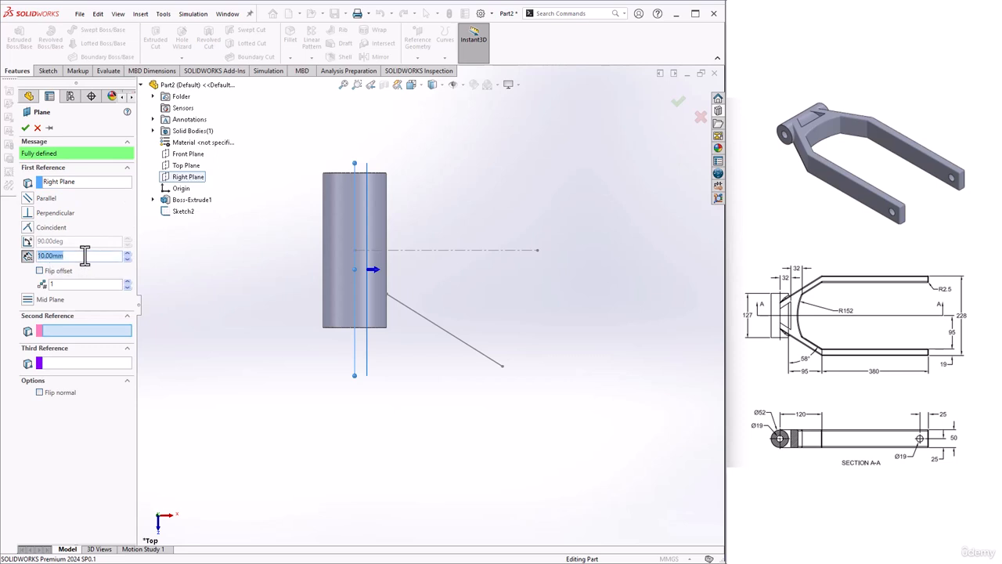
type("120")
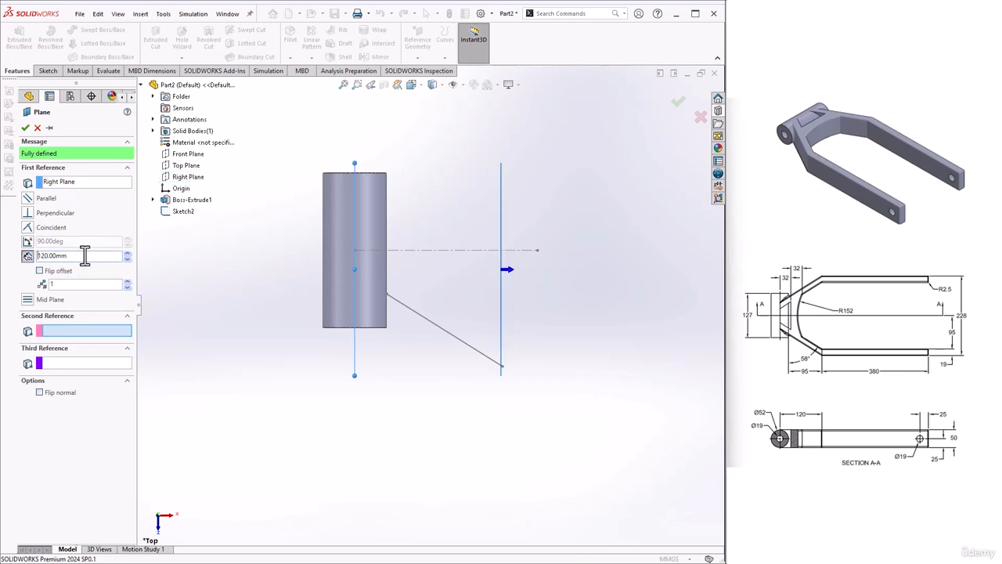
left_click(25, 127)
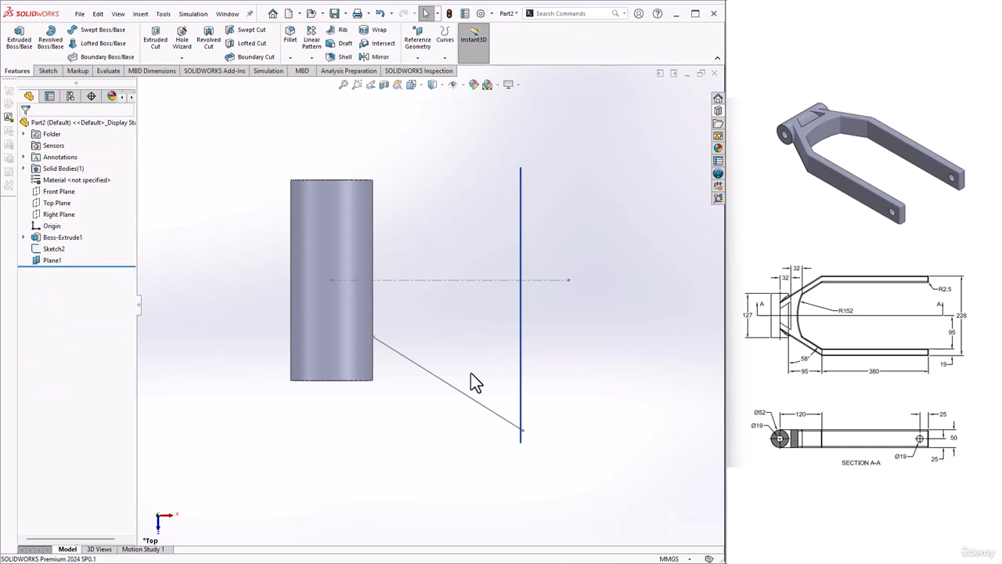
Step: Start an extruded boss with its sketch on the plane offset from the Right Plane
left_click(19, 39)
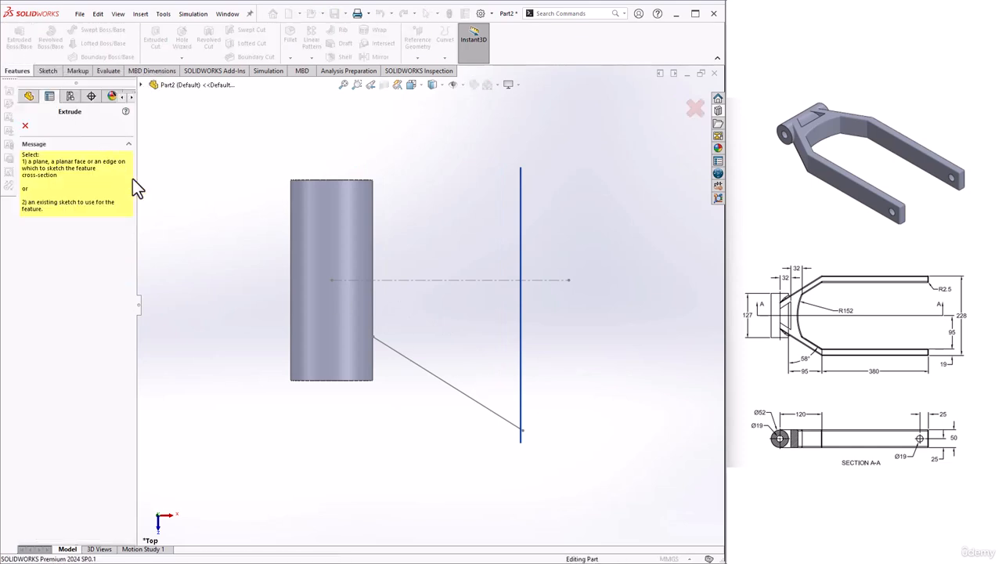
middle_click_drag(396, 398, 294, 354)
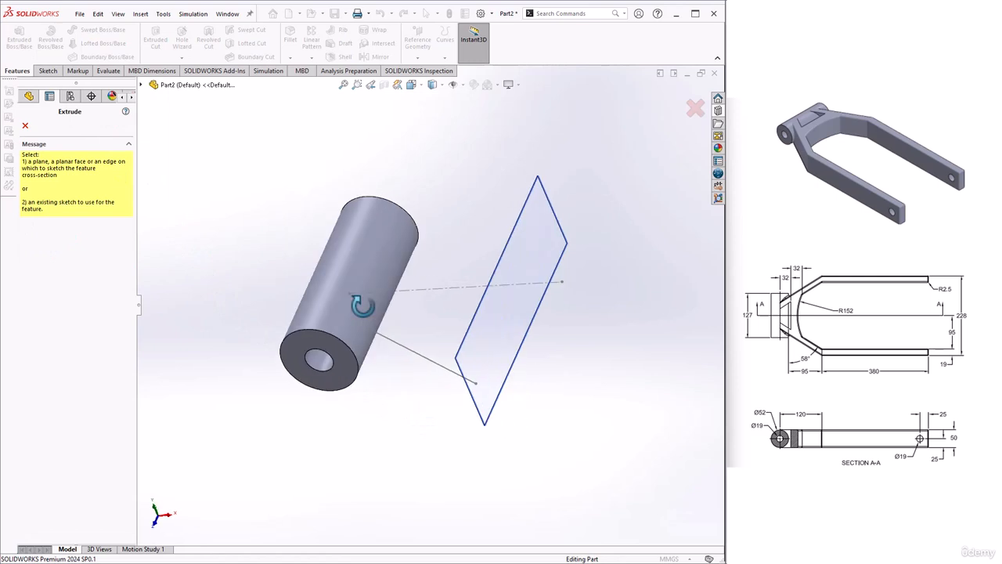
left_click(519, 323)
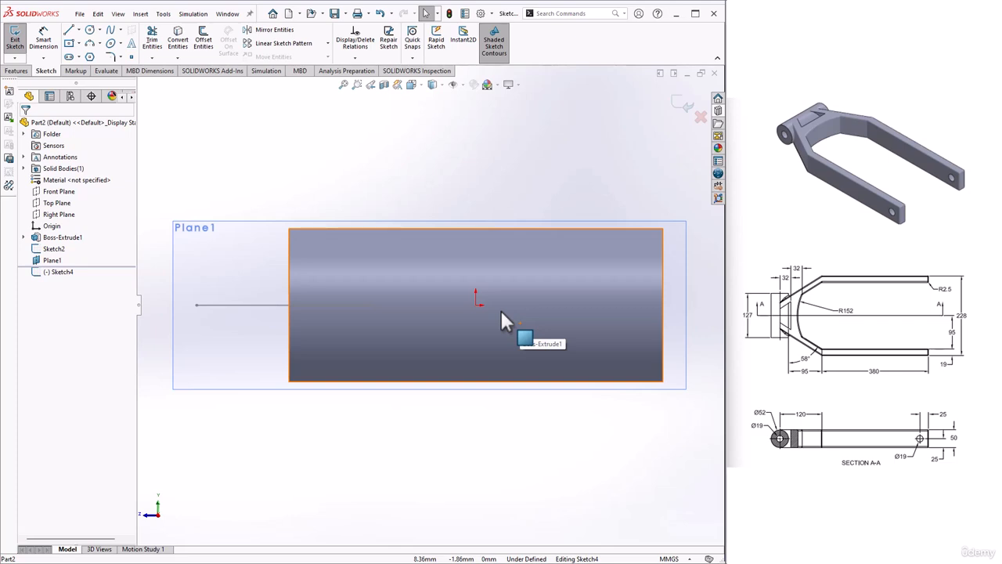
Step: Draw a center rectangle about 21 mm wide and 62 mm high beyond the cylinder's end, around the sloping line's far endpoint
left_click(80, 44)
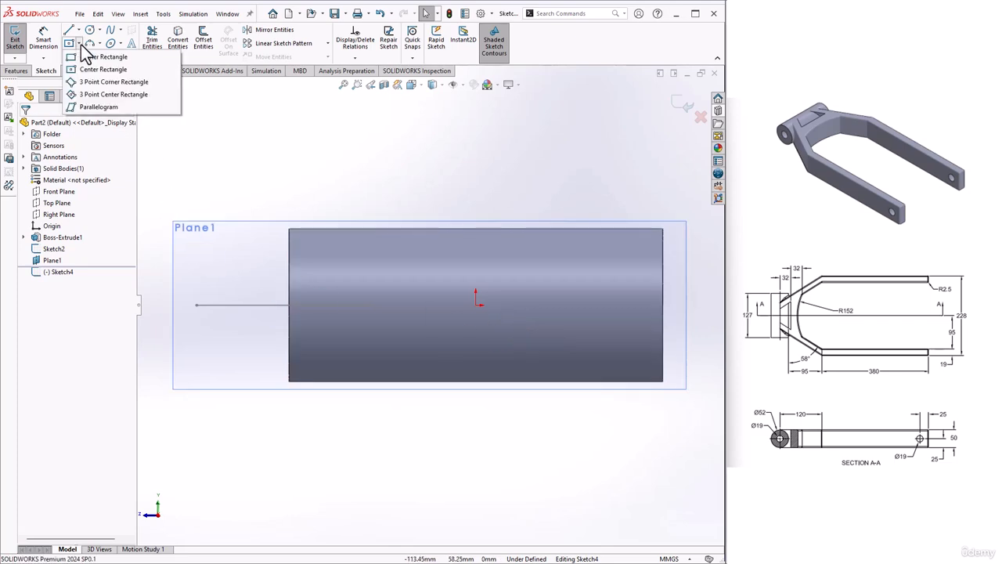
left_click(86, 70)
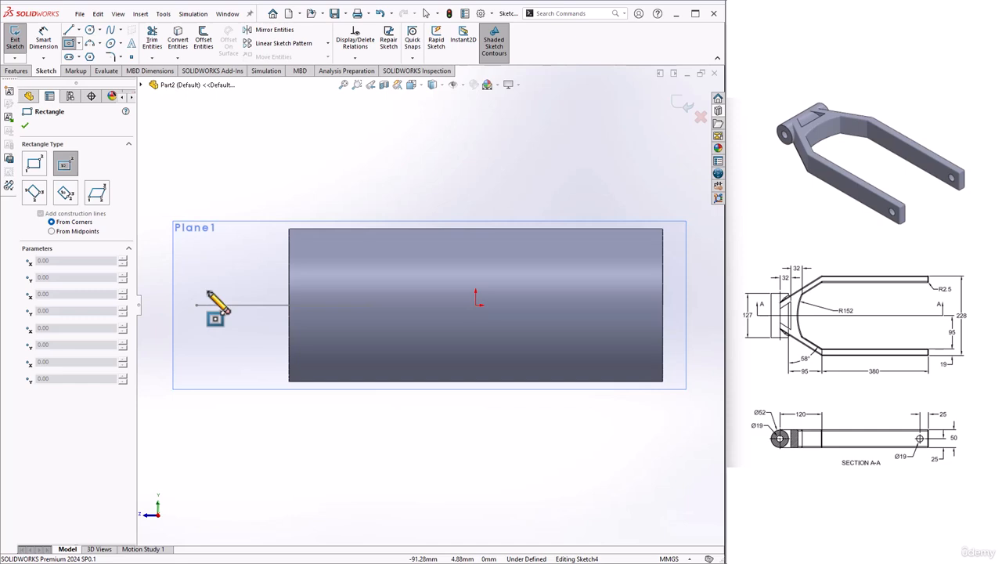
left_click(206, 290)
left_click(239, 382)
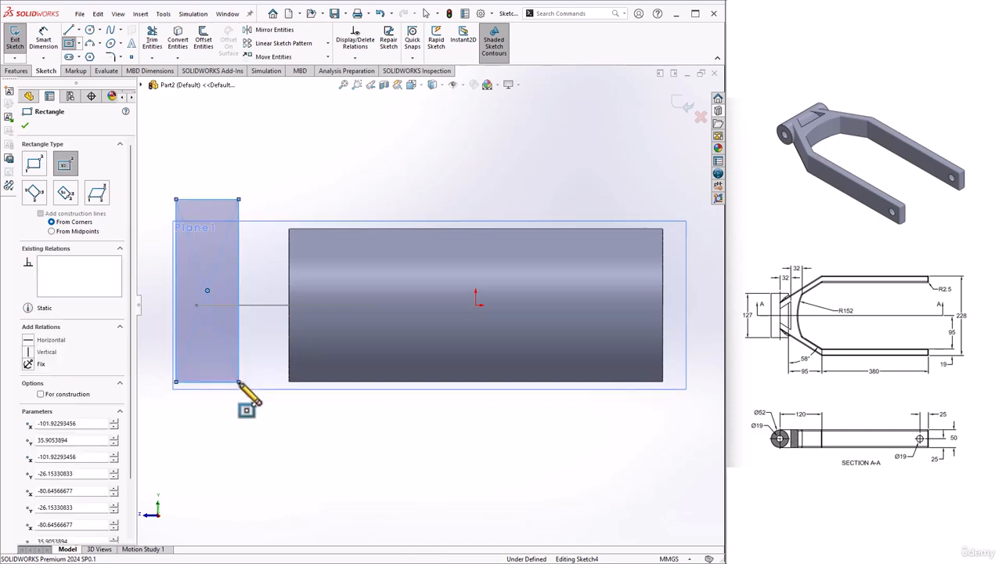
left_click(24, 125)
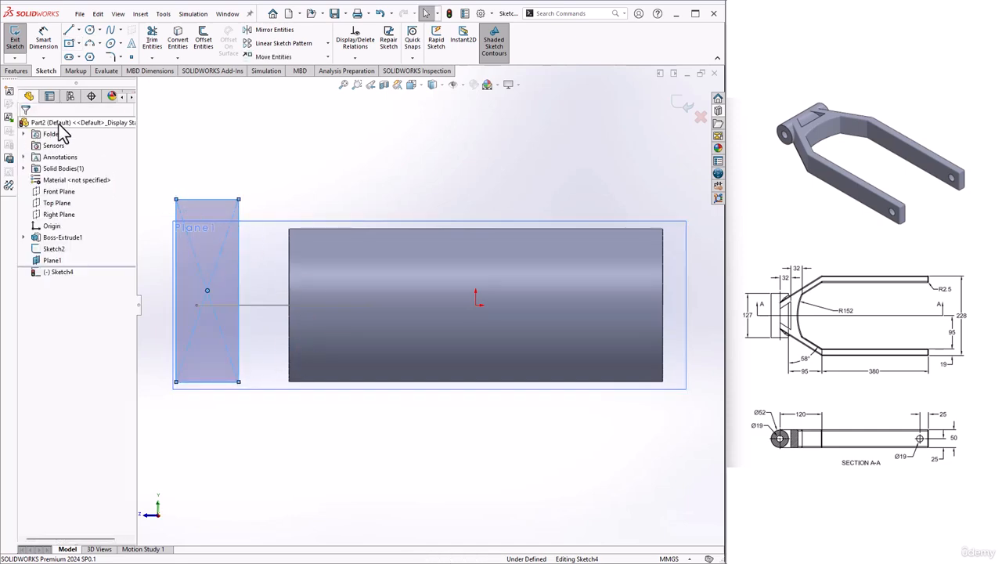
Step: Dimension the rectangle's height as 50 mm
left_click(43, 41)
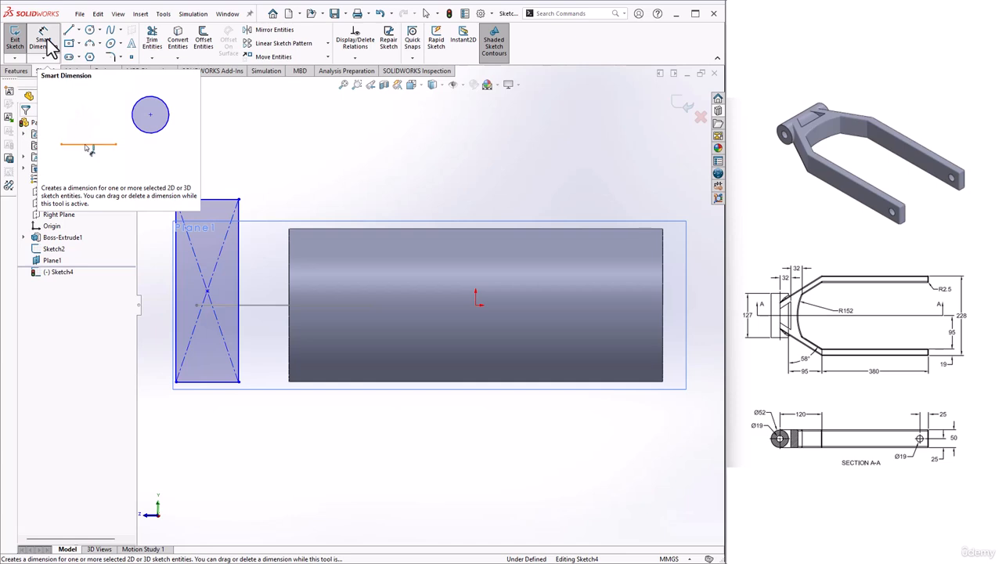
key("f")
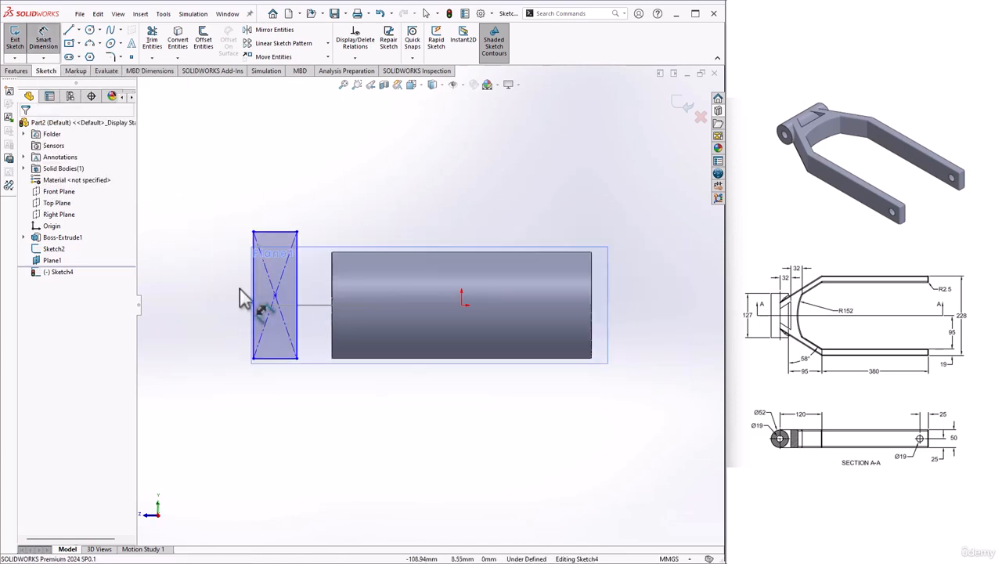
scroll(239, 289, "down", 2)
left_click(281, 290)
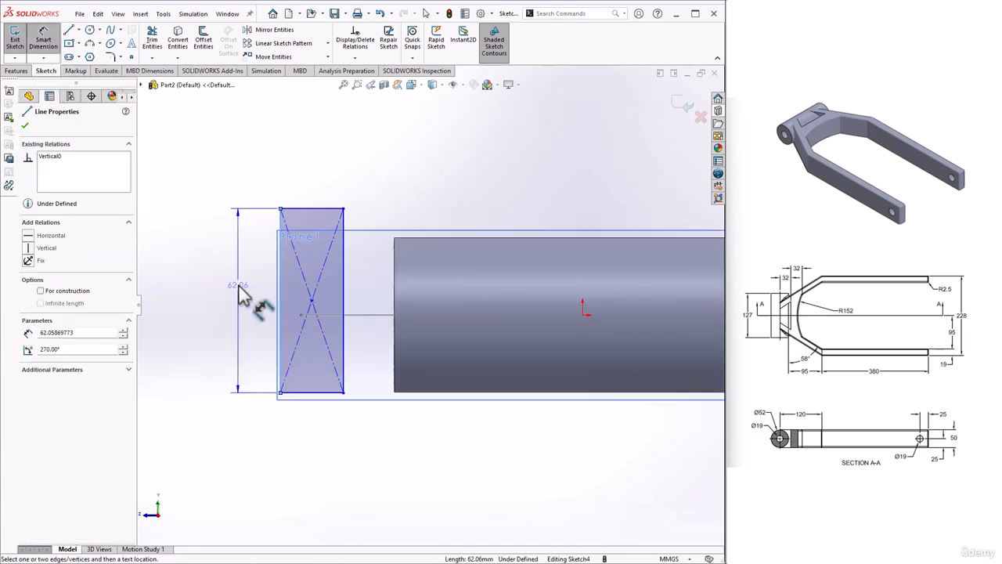
left_click(241, 294)
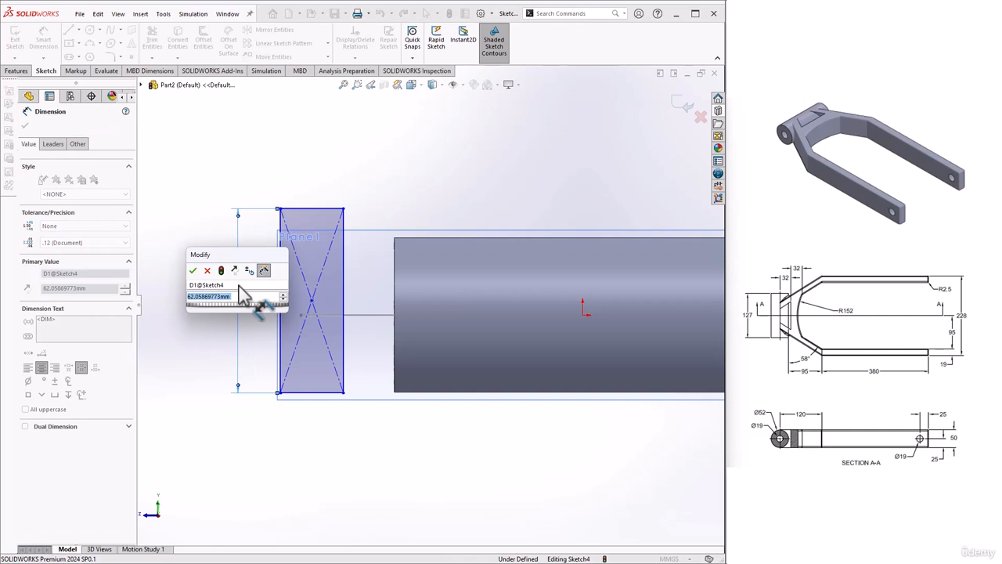
type("50")
key("Return")
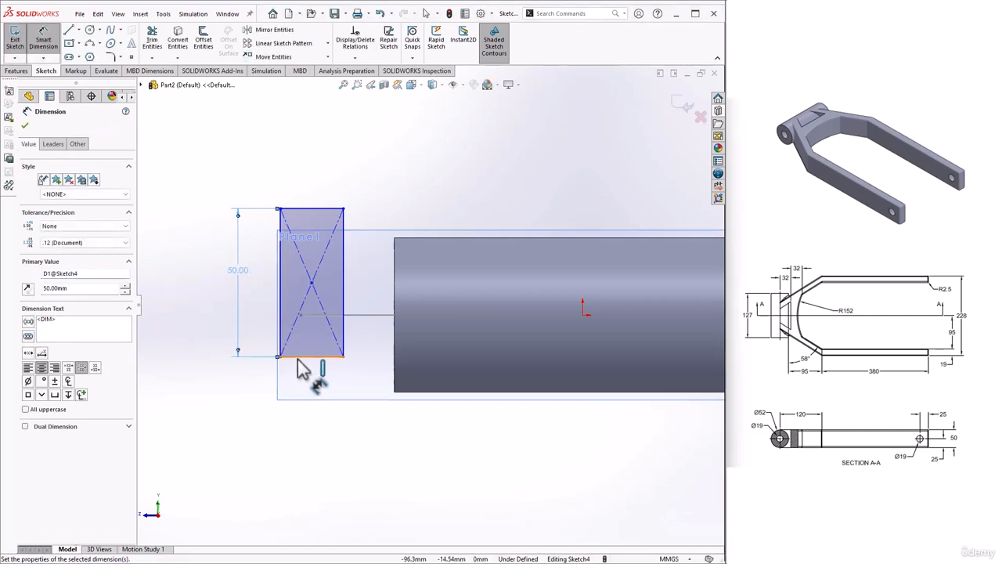
Step: Dimension the rectangle's width as 19 mm
left_click(298, 358)
left_click(305, 412)
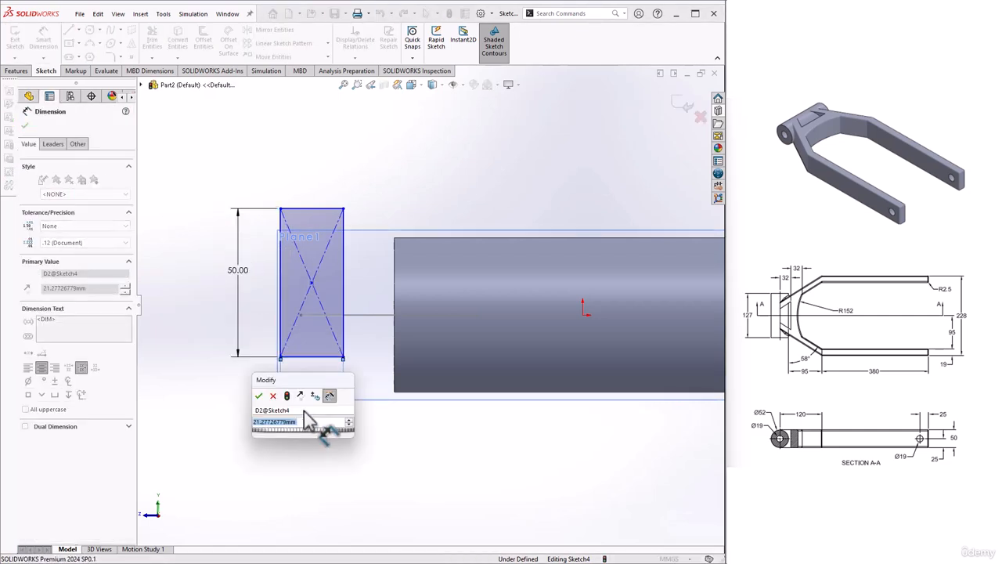
type("19")
key("Return")
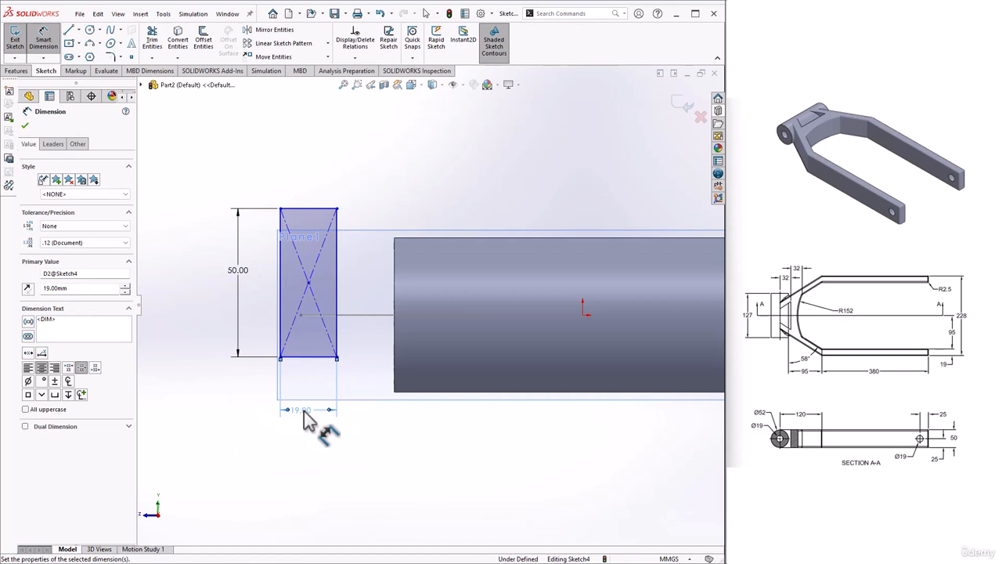
Step: Dimension the horizontal distance from the rectangle's inner vertical edge to the origin as 95 mm
left_click(337, 349)
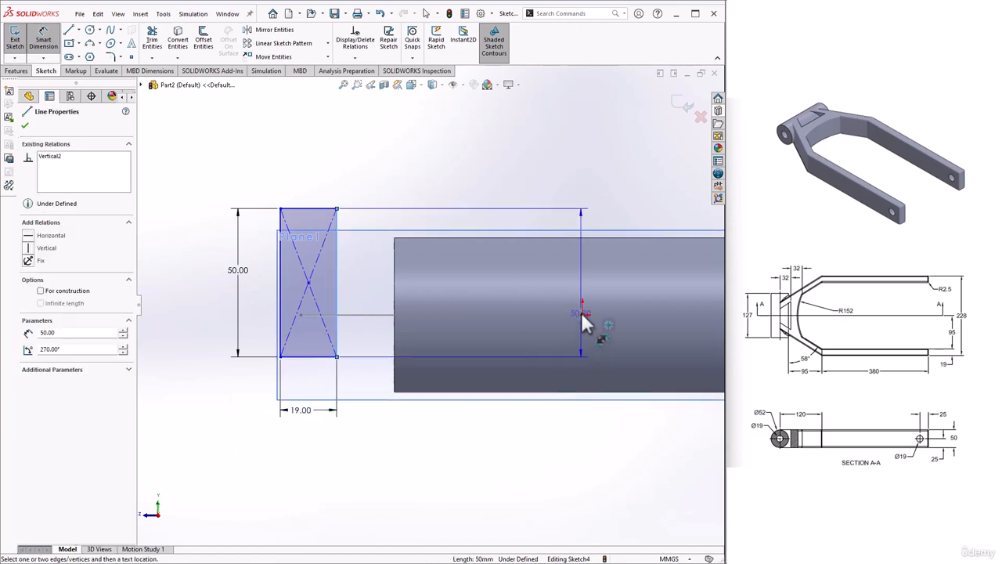
left_click(583, 314)
left_click(515, 419)
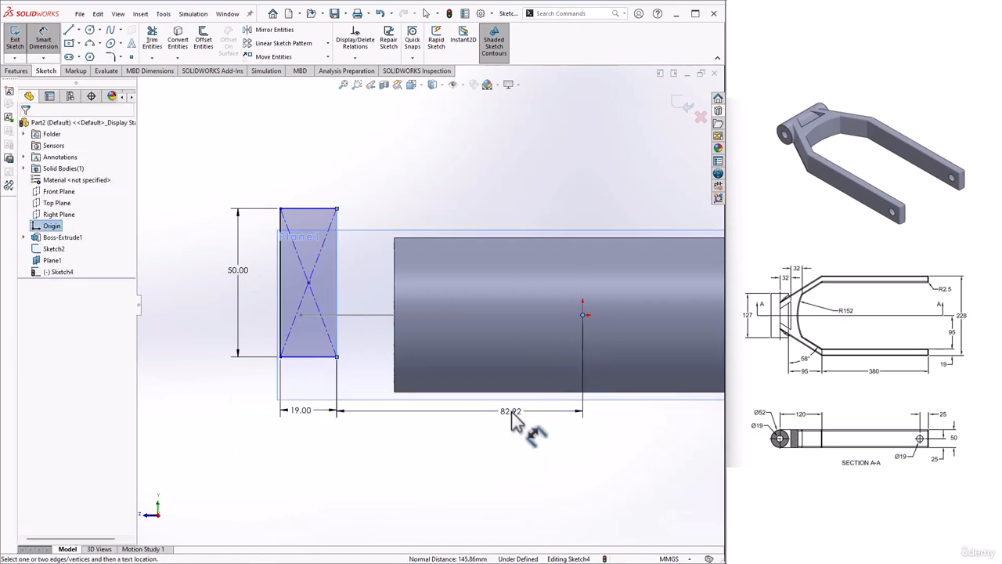
type("95")
key("Return")
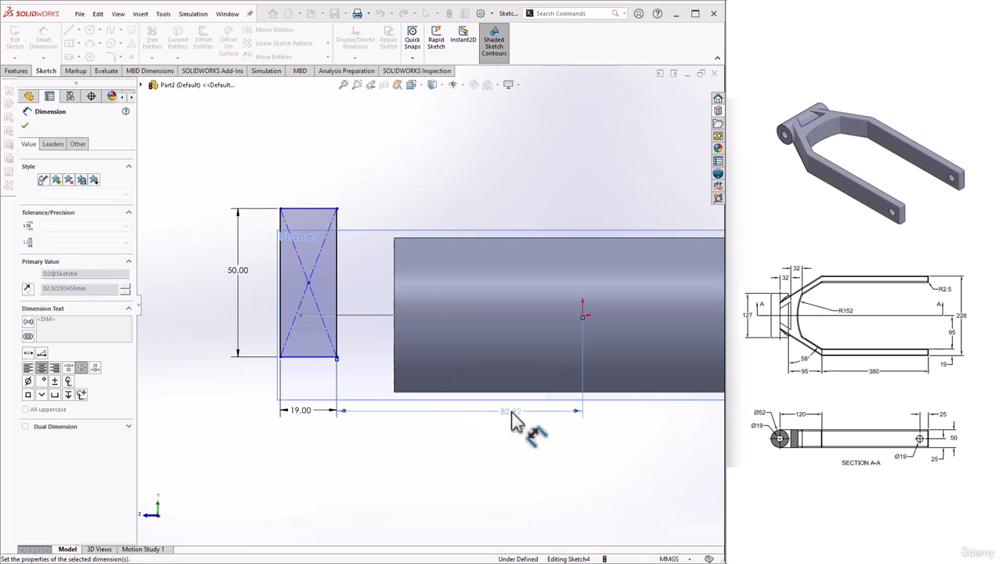
Step: Dimension the vertical distance from the reference line to the rectangle's lower edge as 25 mm and finish the sketch
left_click(351, 316)
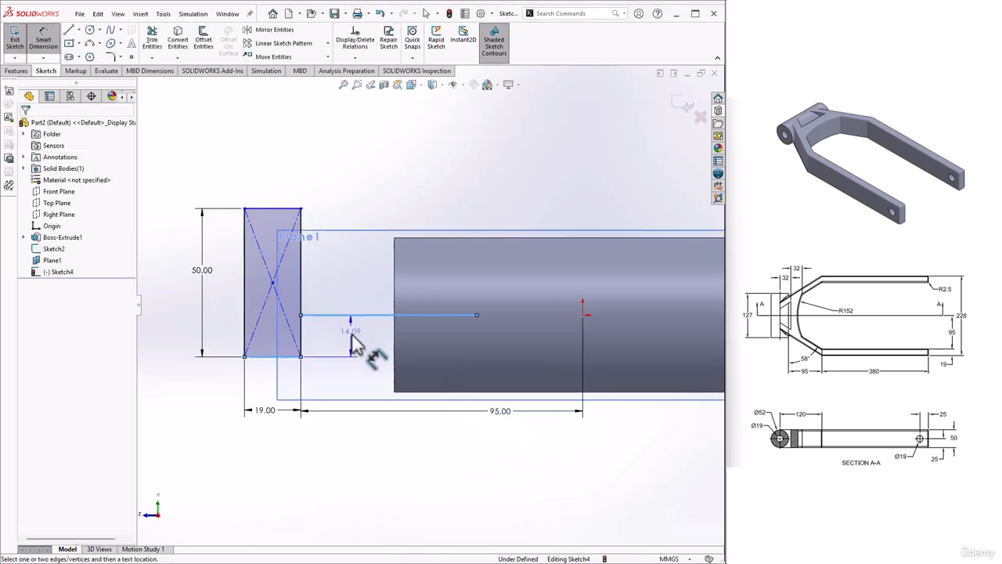
left_click(352, 337)
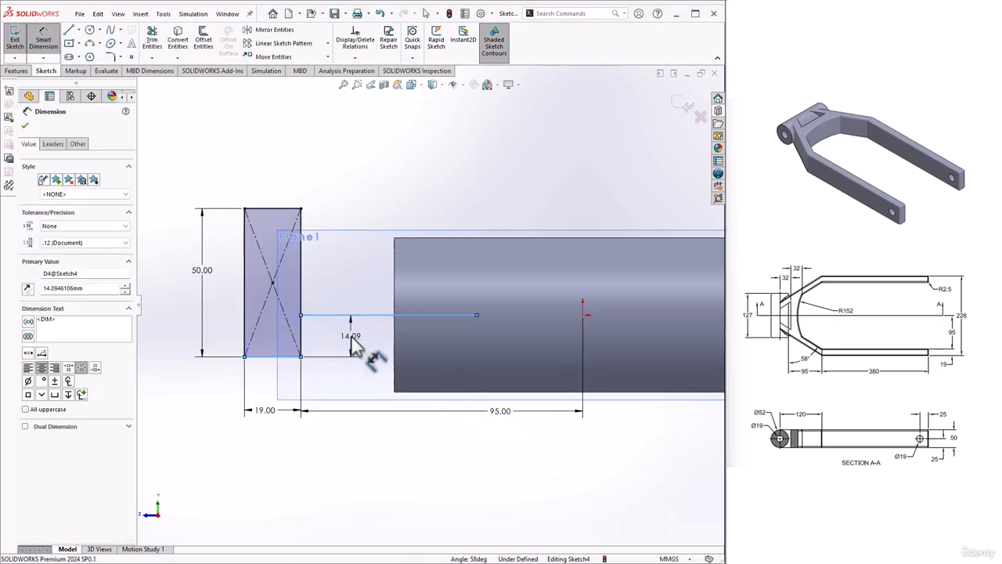
type("25")
key("Return")
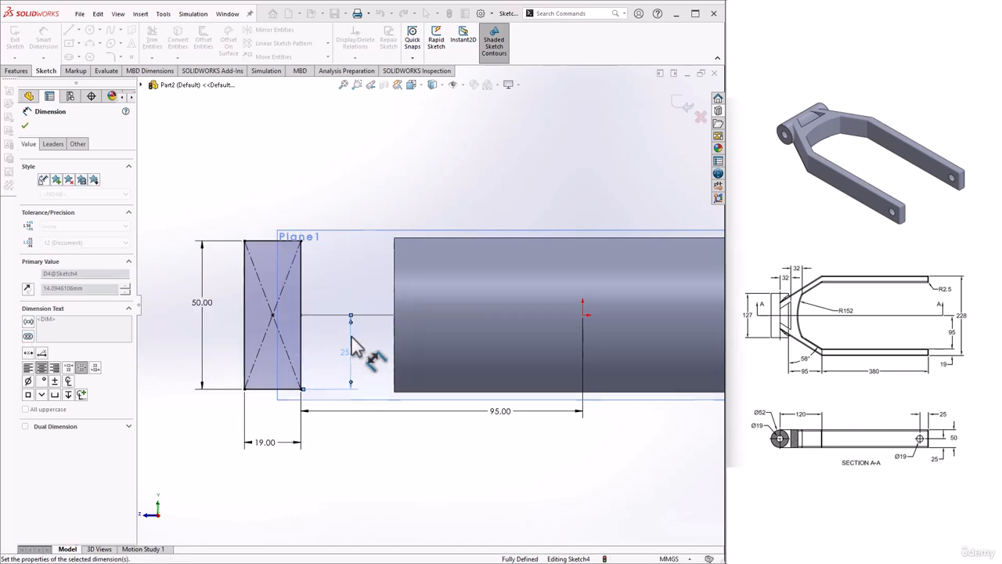
left_click(25, 125)
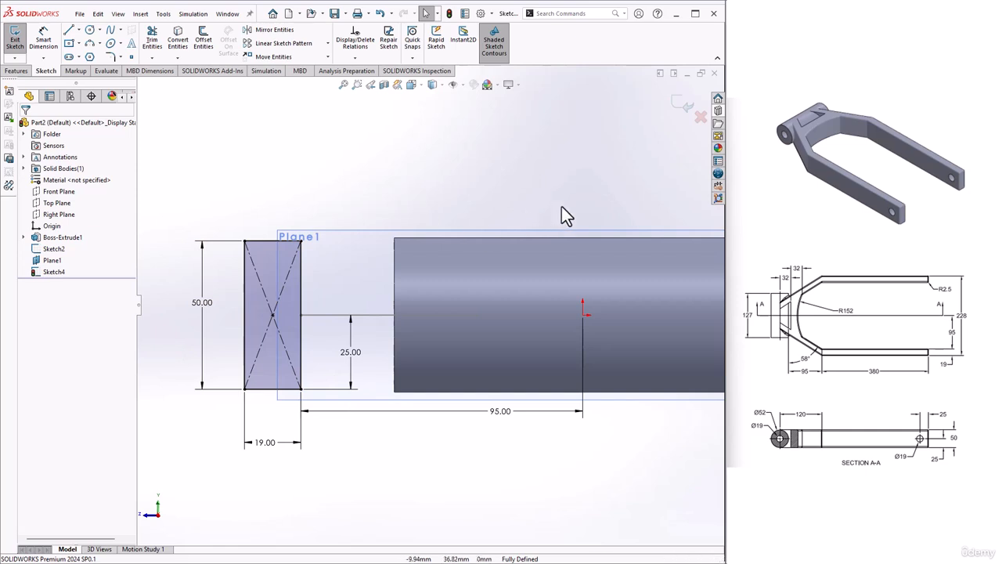
left_click(680, 106)
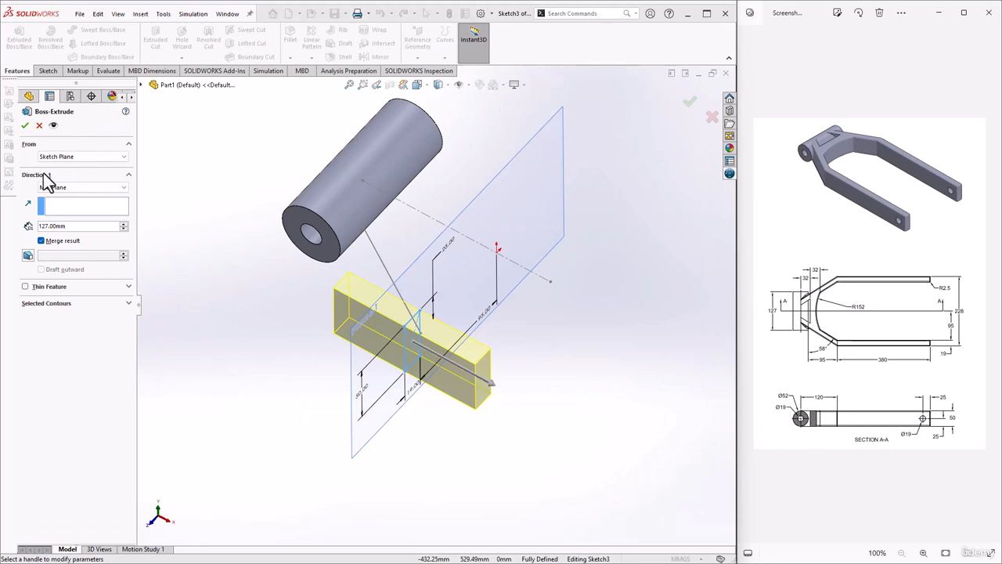
Step: Extrude the rectangle up to the hub's outer cylindrical face, using the sloping sketch line as the extrusion direction
left_click(92, 187)
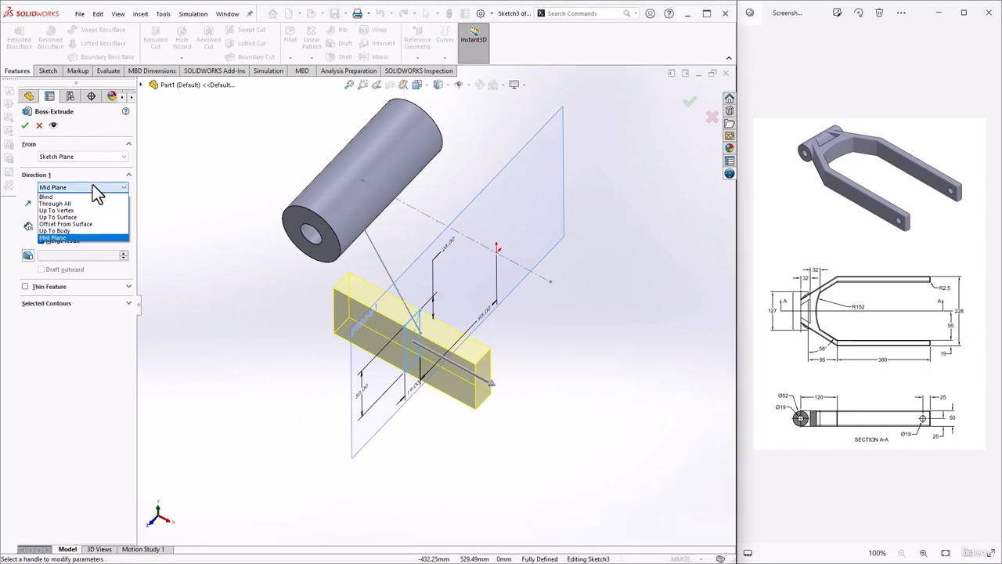
left_click(86, 217)
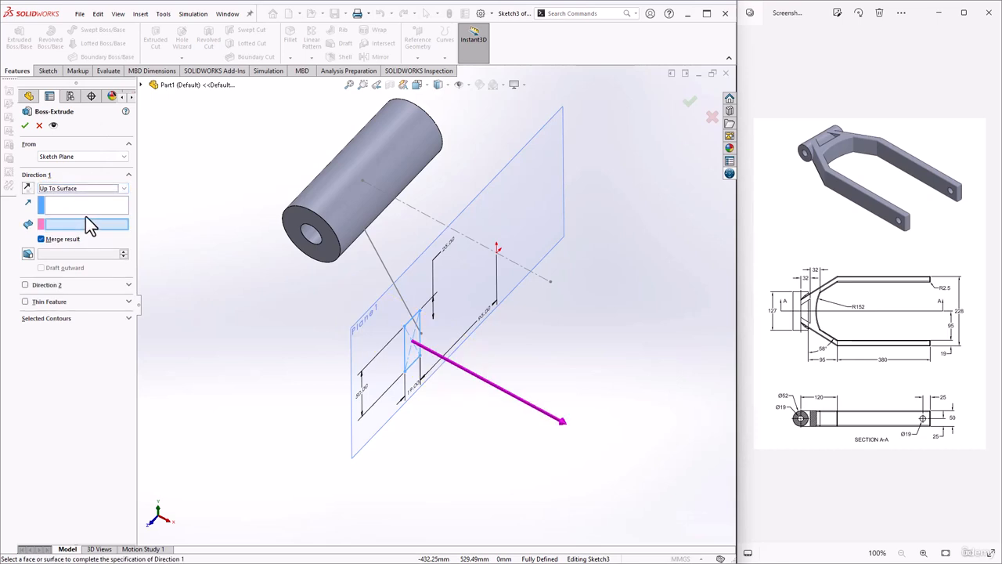
left_click(66, 203)
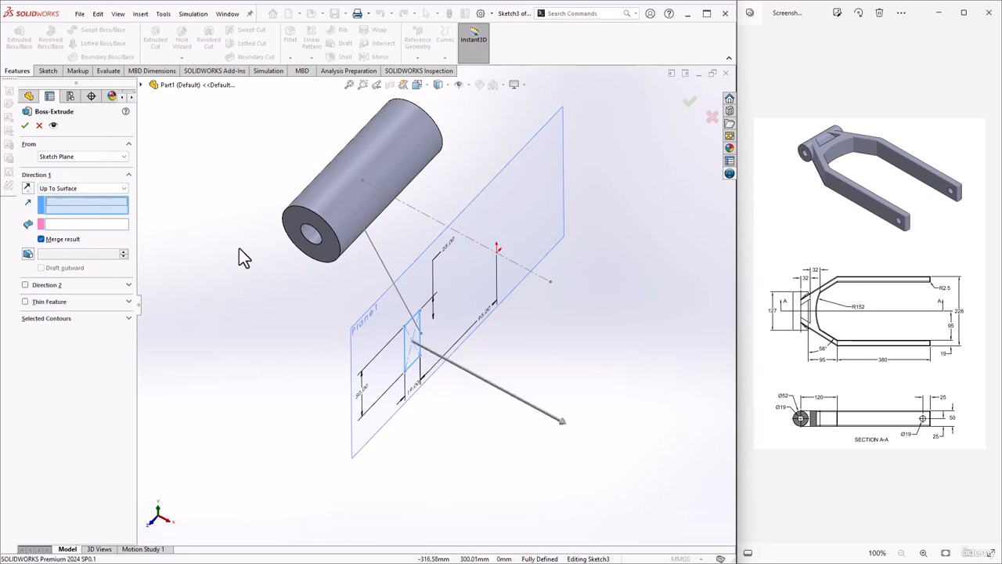
left_click(382, 264)
left_click(69, 226)
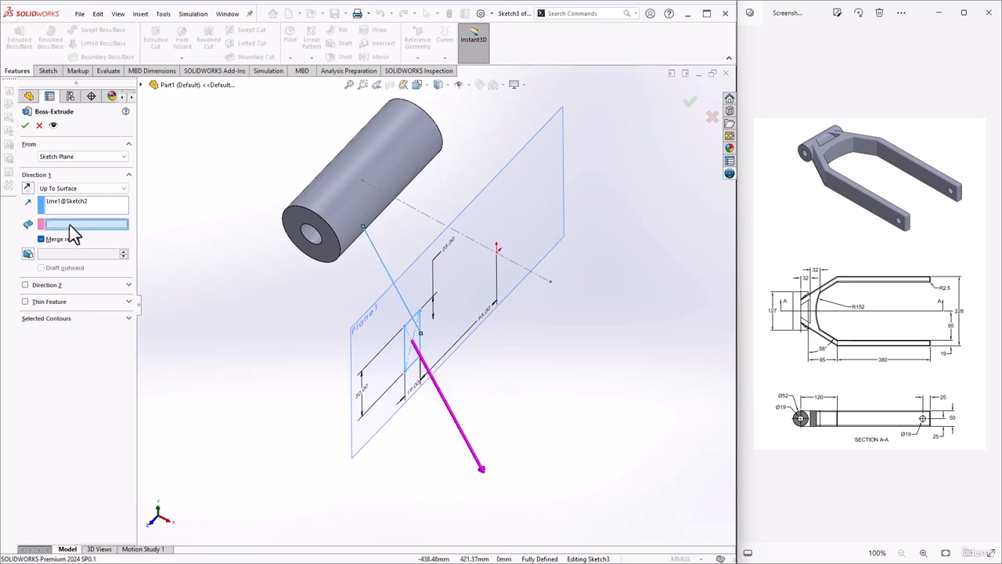
left_click(346, 201)
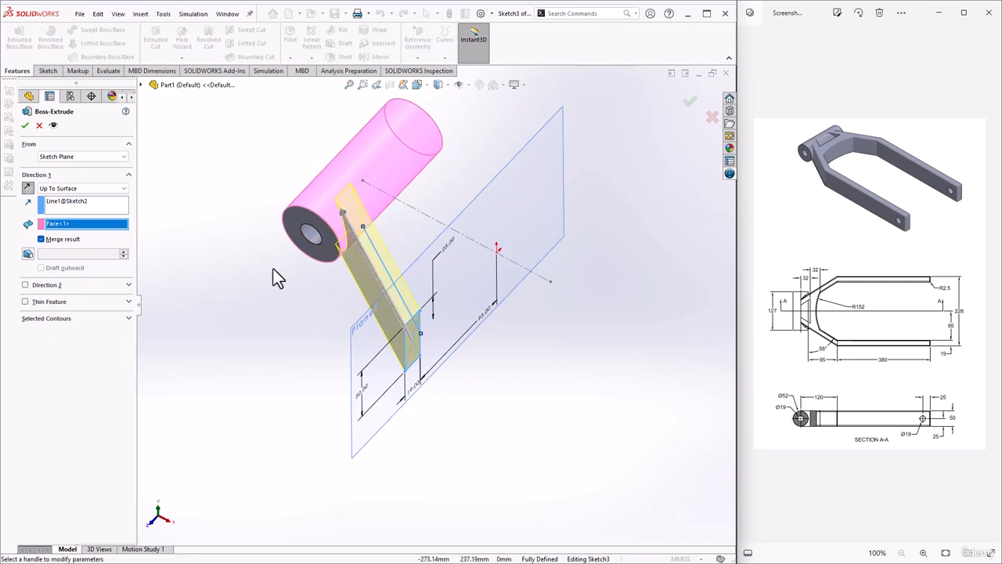
left_click(26, 125)
left_click(563, 474)
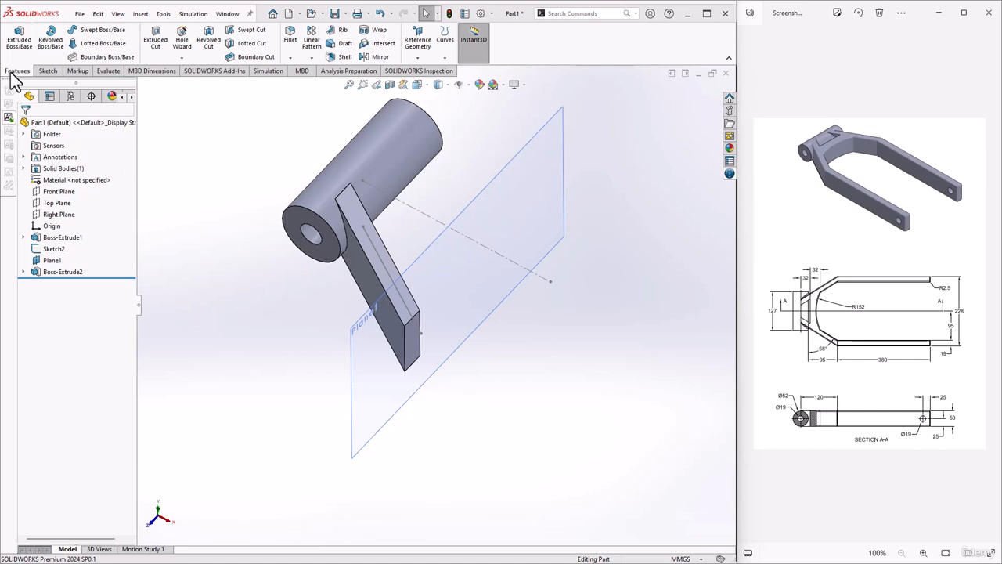
Step: Extrude the same rectangle sketch as a blind boss 380 mm long, away from the hub
left_click(16, 40)
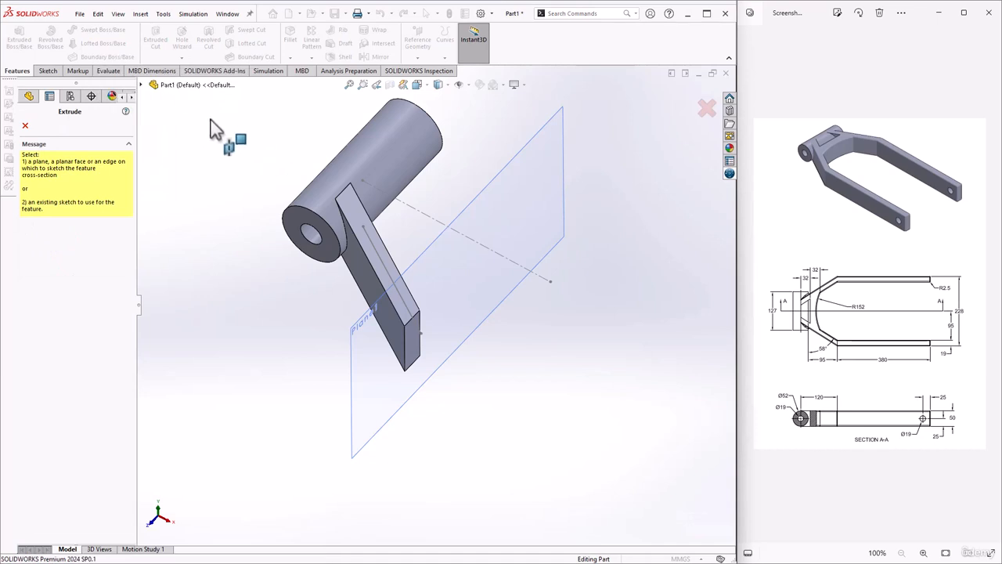
left_click(140, 85)
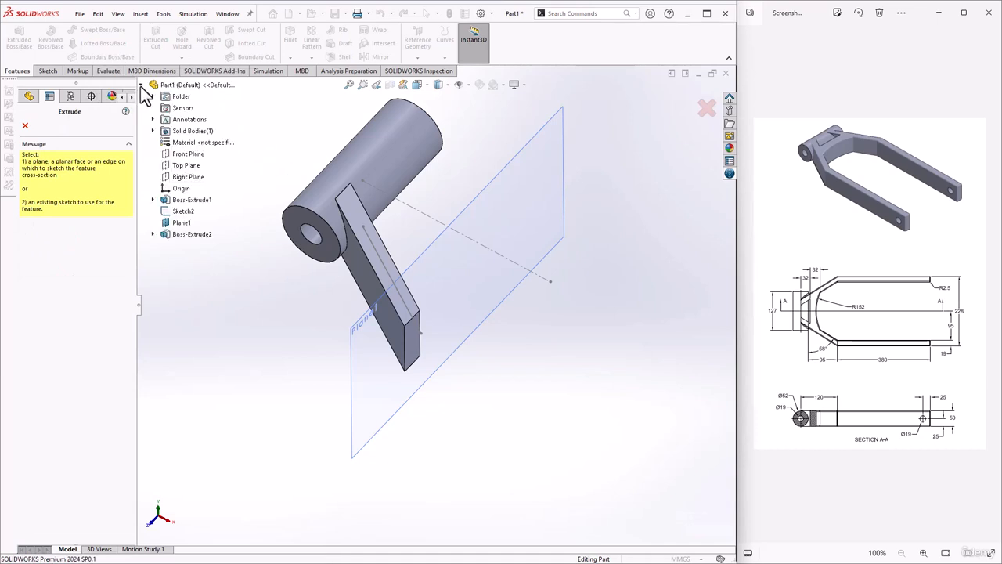
left_click(153, 234)
left_click(183, 246)
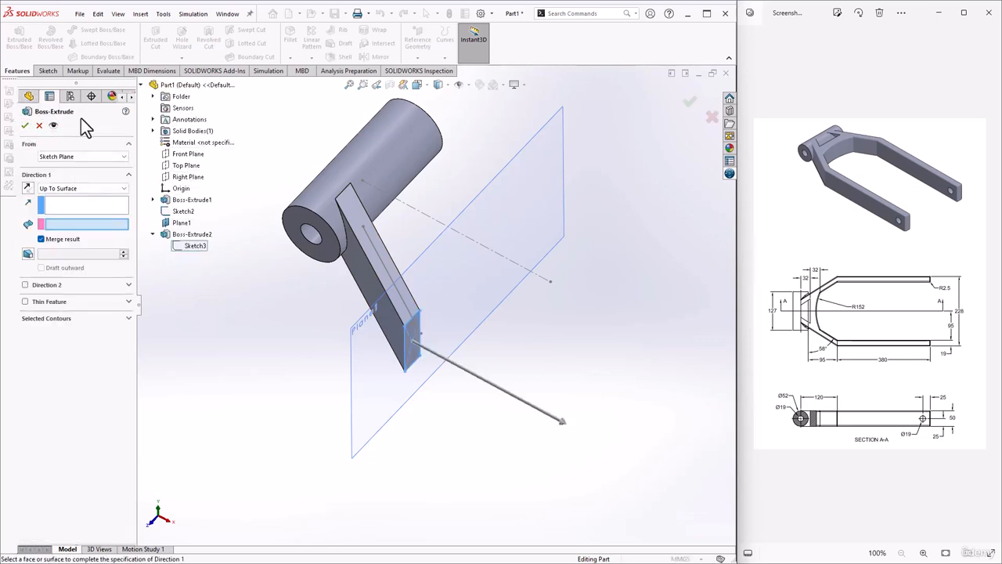
left_click(63, 198)
left_click(62, 203)
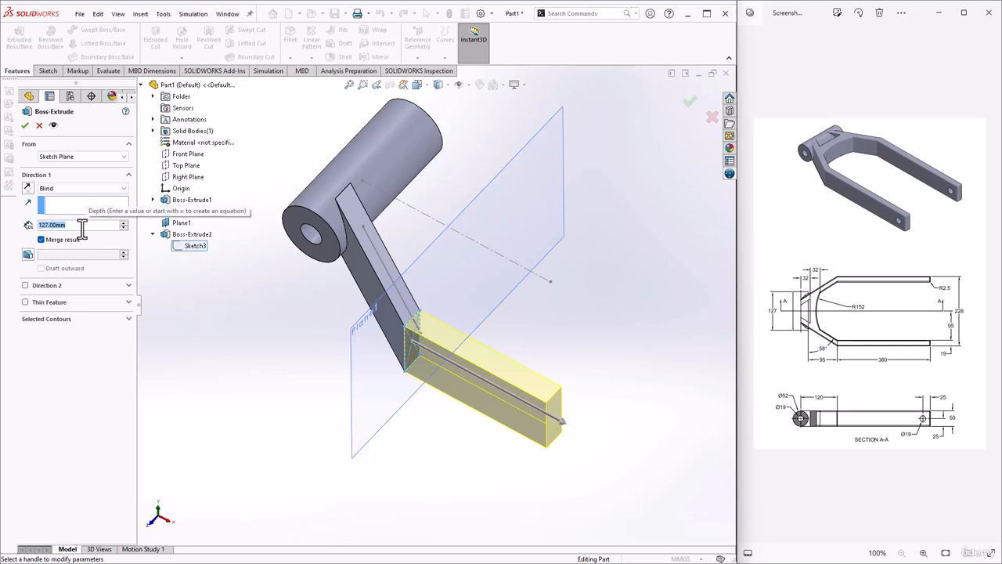
type("380")
key("Return")
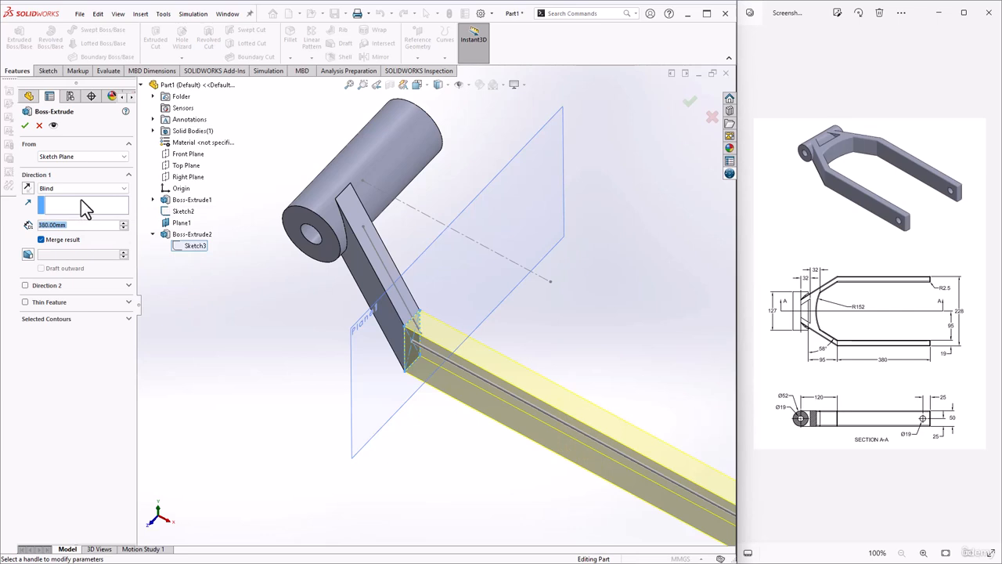
left_click(24, 126)
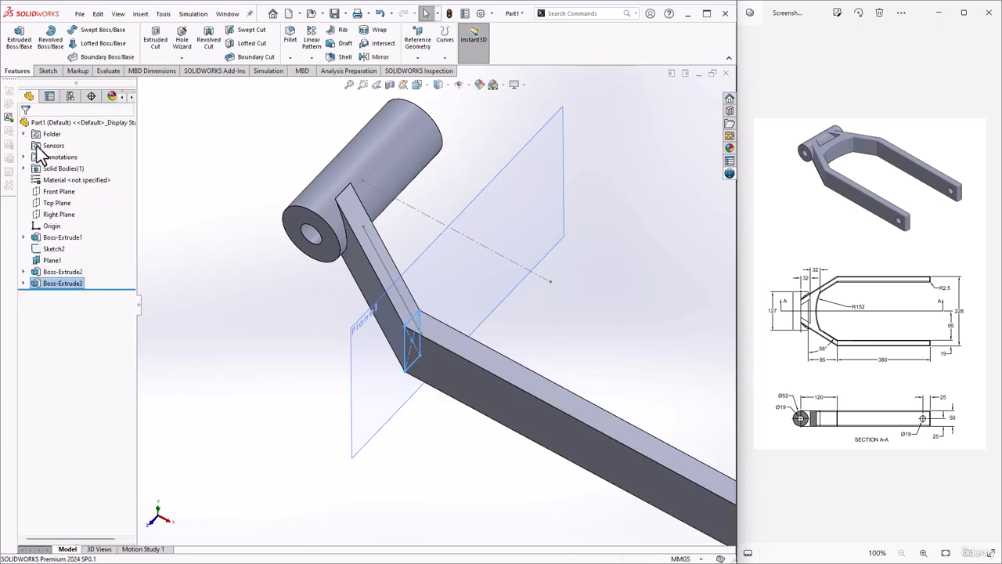
left_click(208, 233)
scroll(447, 377, "up", 3)
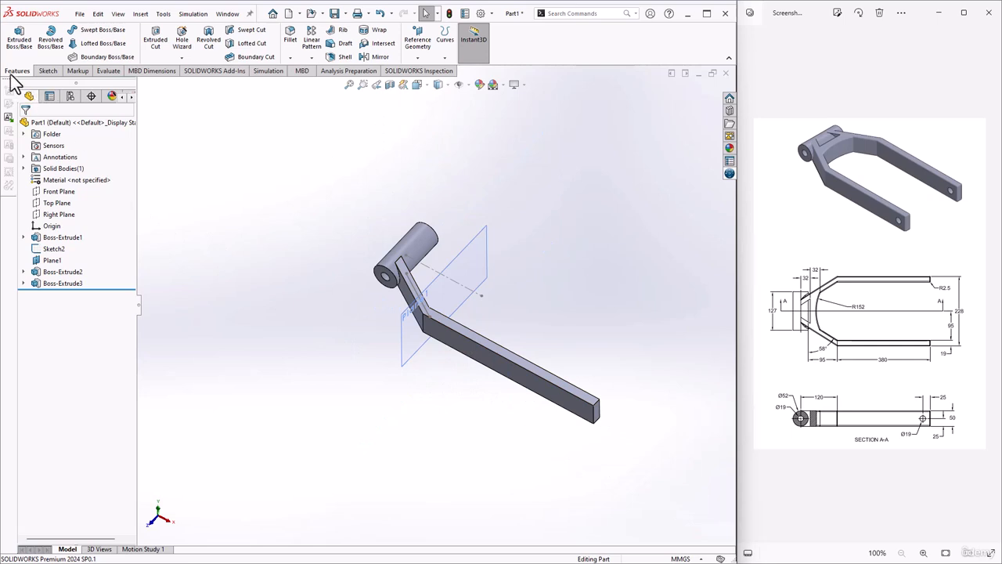
Step: Mirror the sloping and straight arm extrusions about the Front Plane
left_click(311, 57)
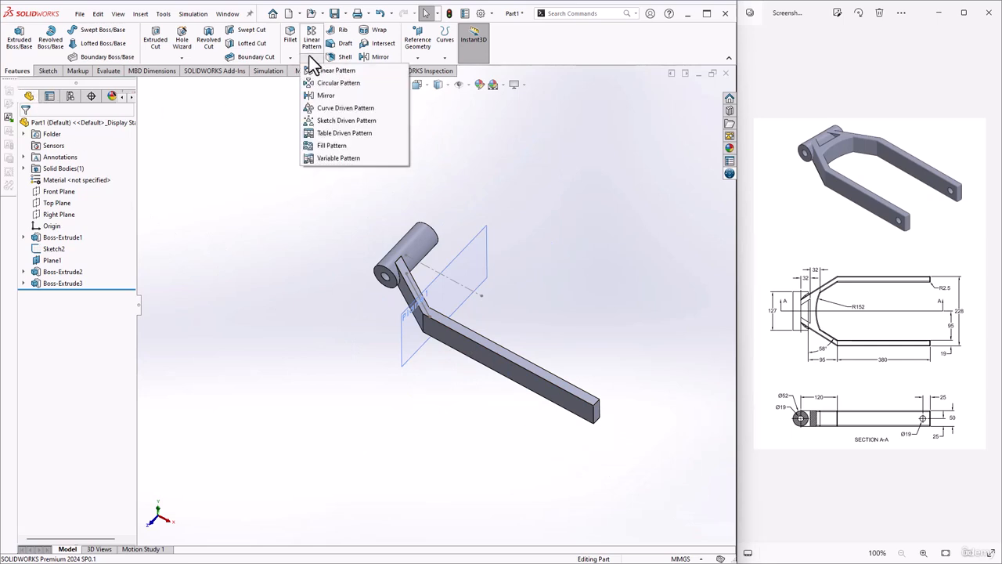
left_click(323, 95)
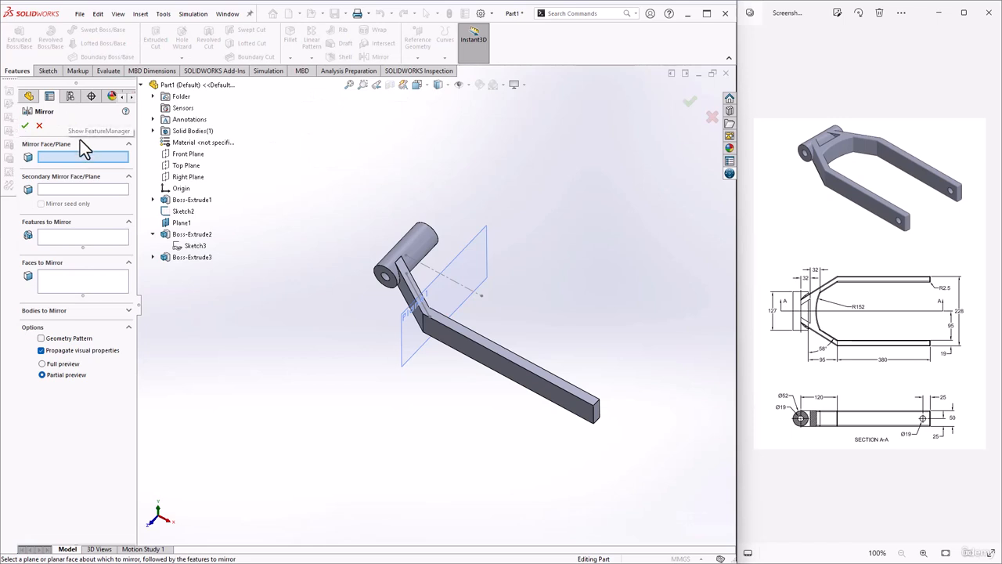
left_click(185, 159)
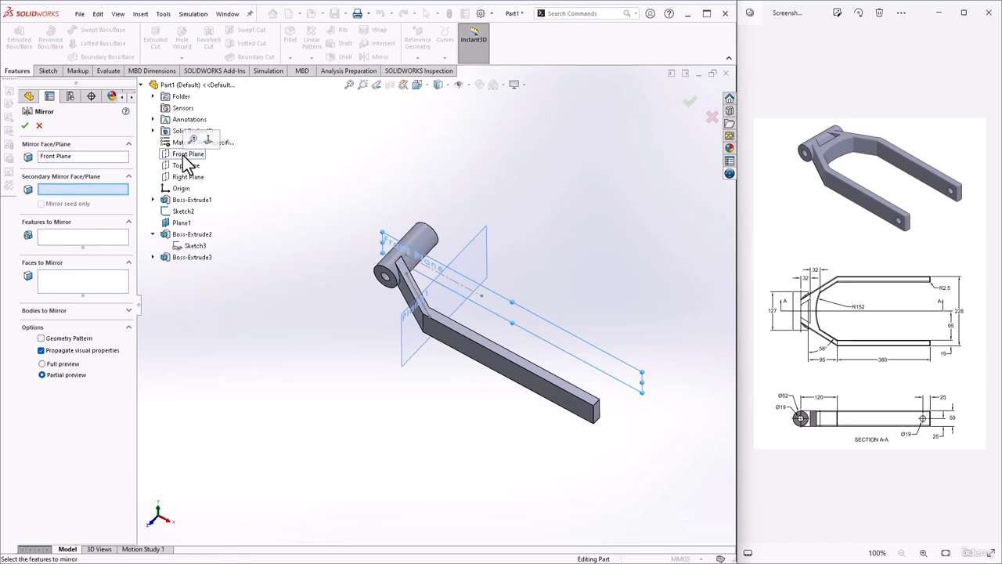
left_click(97, 238)
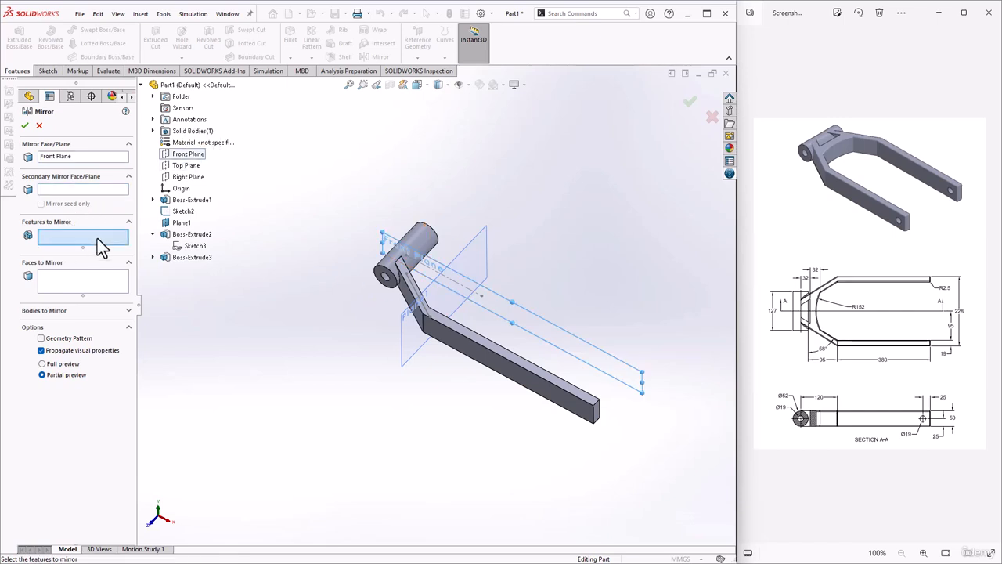
left_click(190, 234)
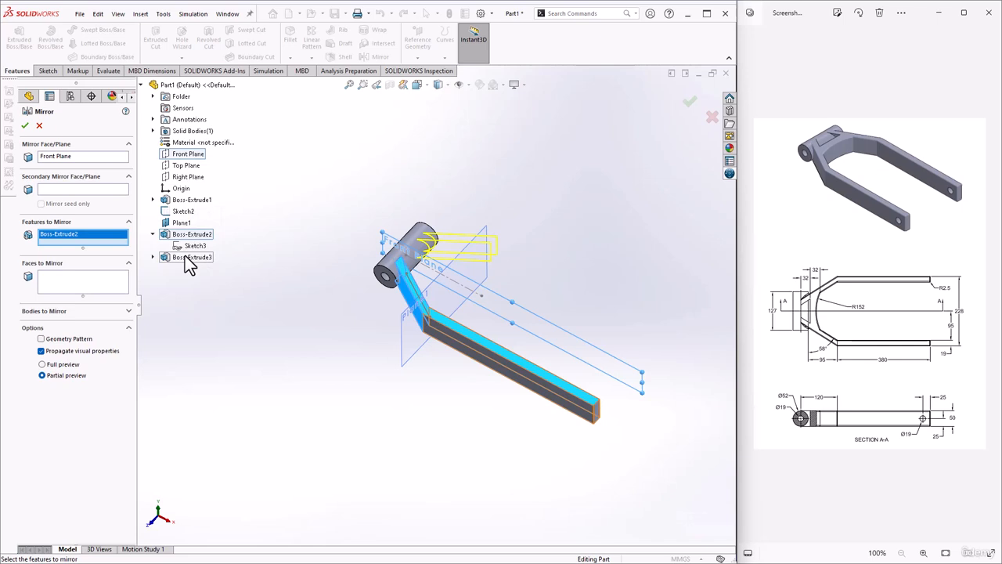
left_click(190, 258)
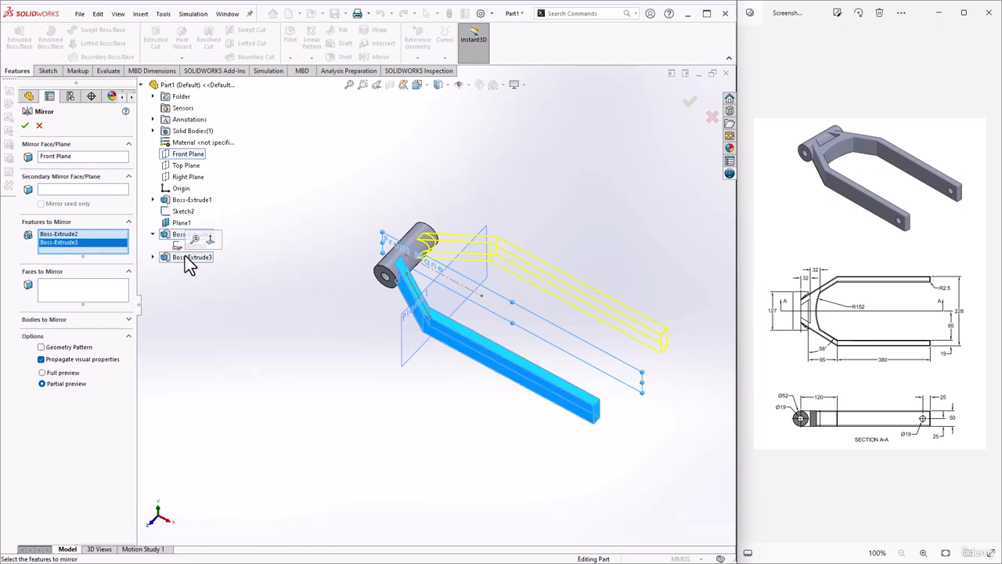
left_click(25, 126)
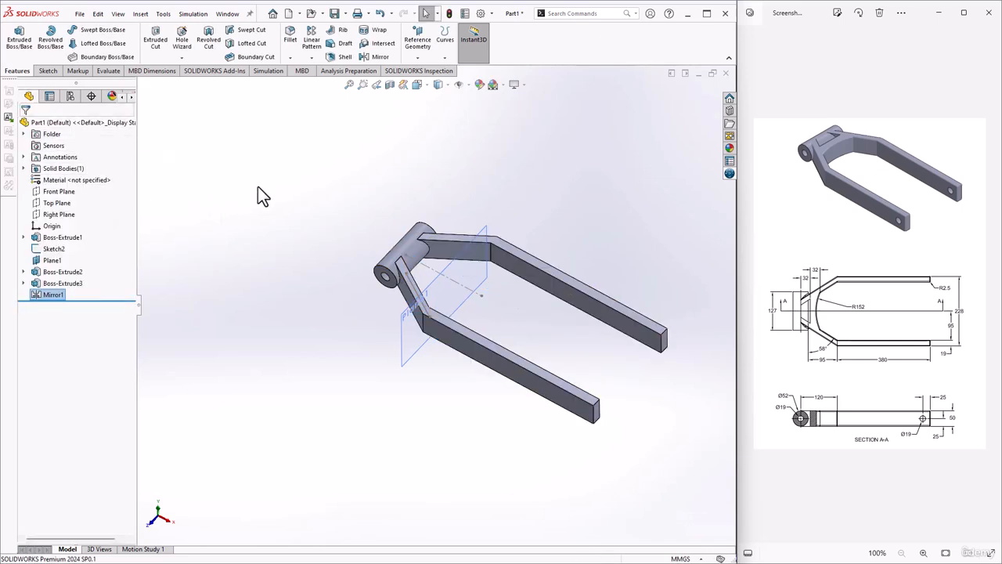
left_click(258, 187)
Step: Hide the offset plane at the bend of the arms
left_click(418, 314)
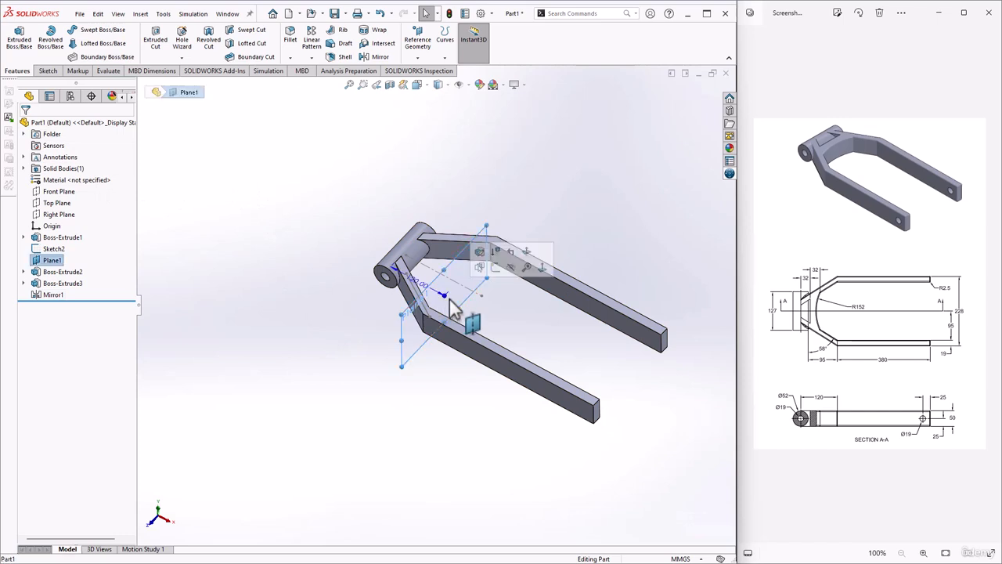
left_click(508, 273)
key("ctrl+7")
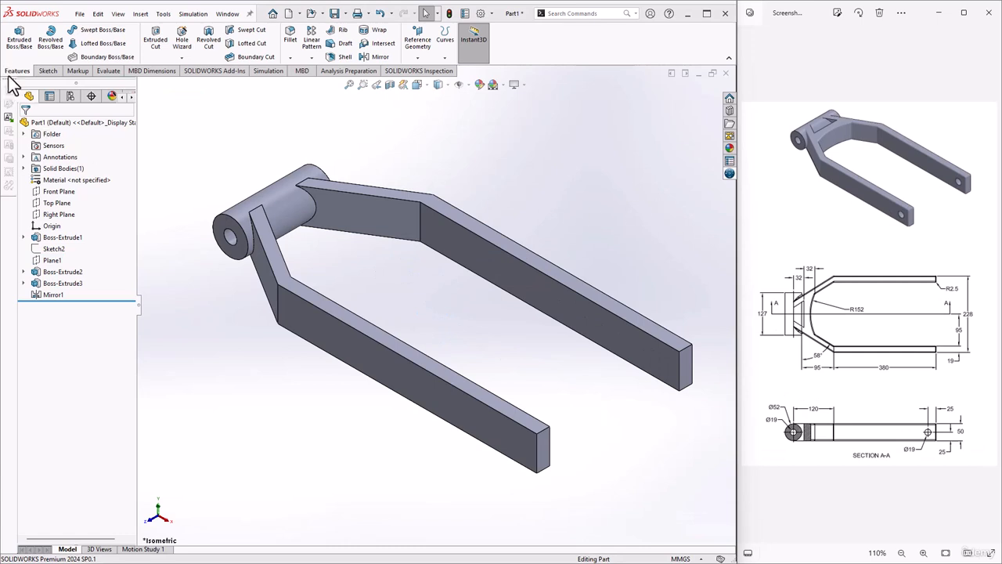
Step: Start an extrusion sketch on the sloping arm's upper face and draw a vertical line between both arms' inner sloping edges beside the hub
left_click(19, 38)
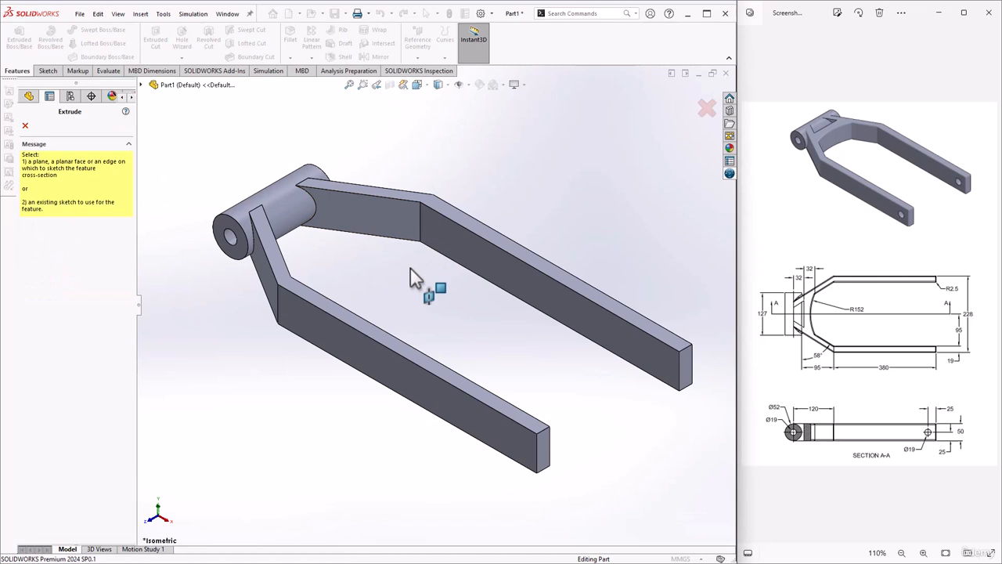
left_click(367, 199)
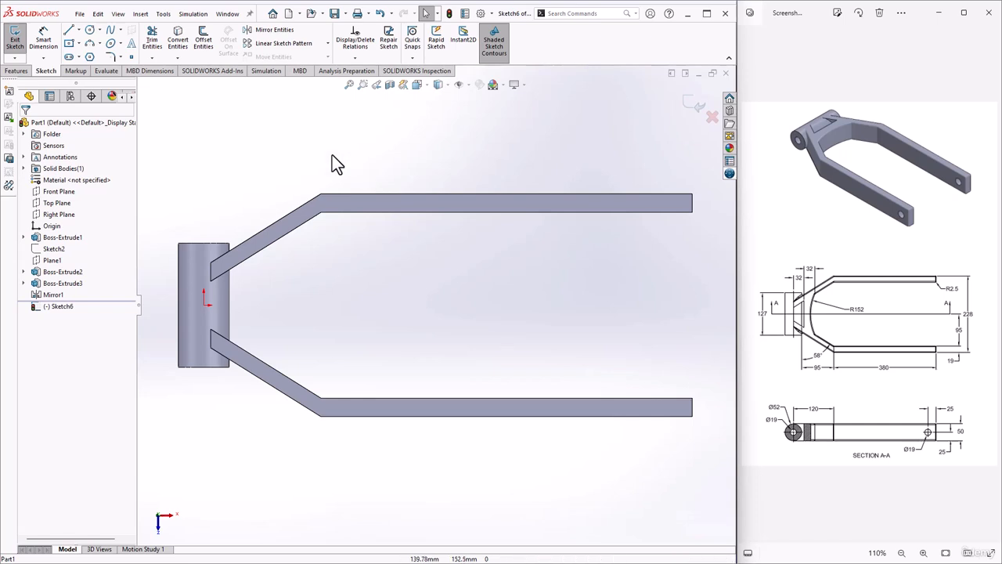
left_click(79, 30)
left_click(80, 44)
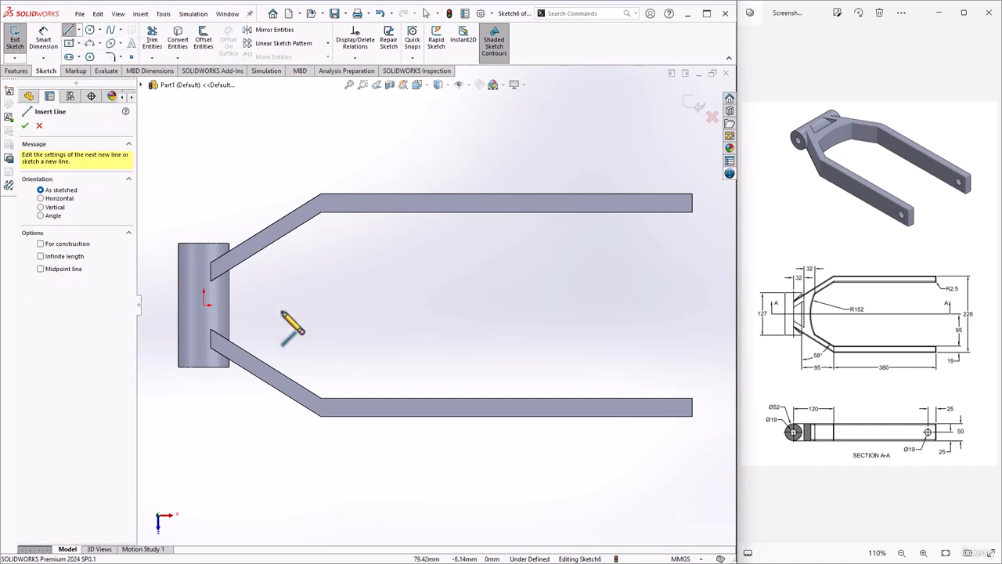
left_click(265, 246)
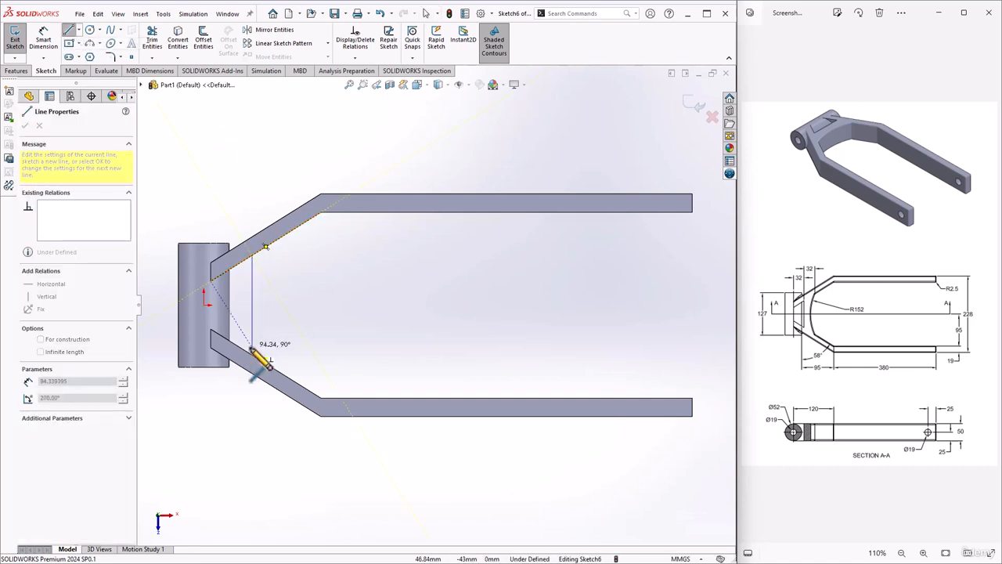
left_click(252, 356)
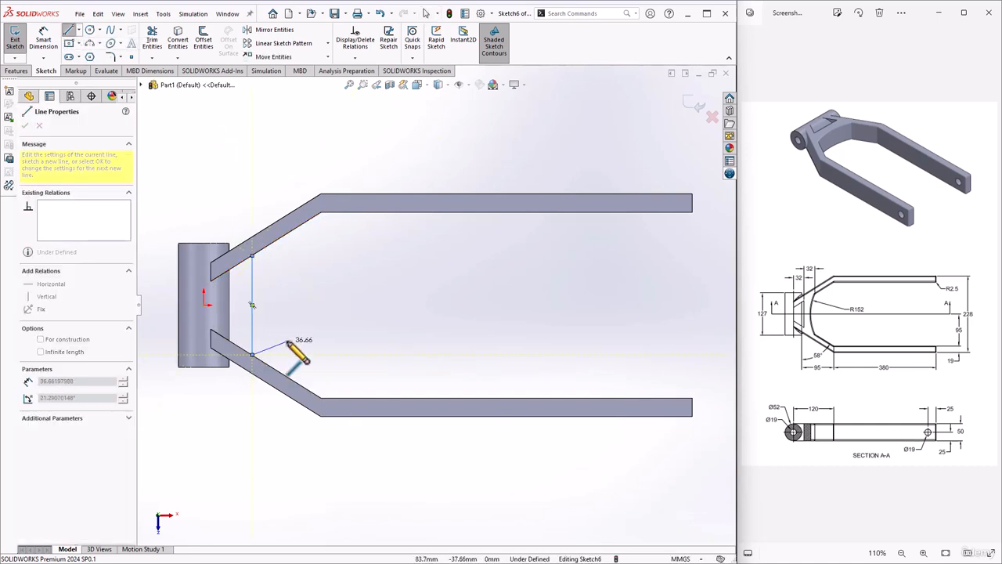
key("Escape")
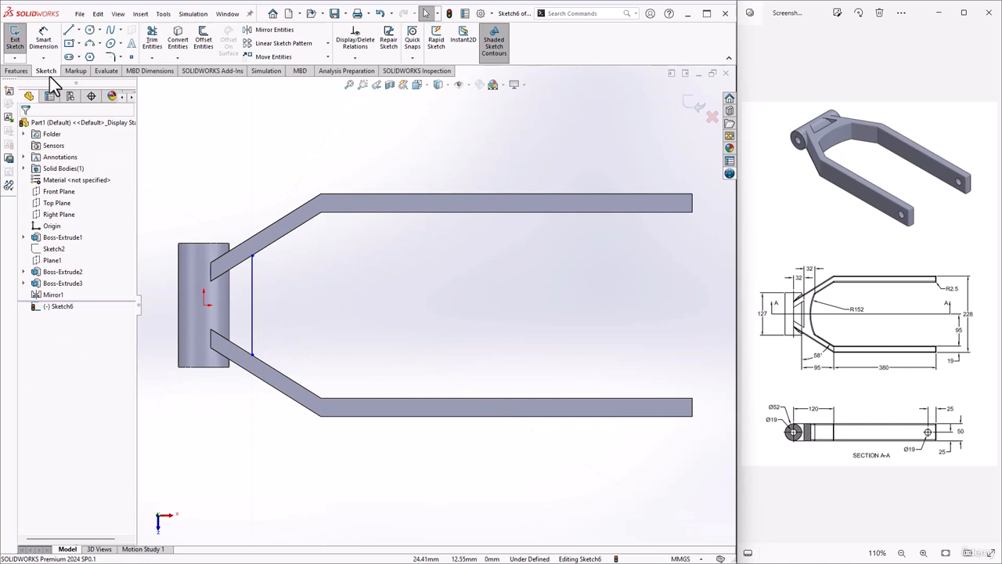
Step: Draw a three-point arc of about 237 mm radius between the arms' sloping inner edges, bulging toward the hub, beyond the vertical line
left_click(100, 44)
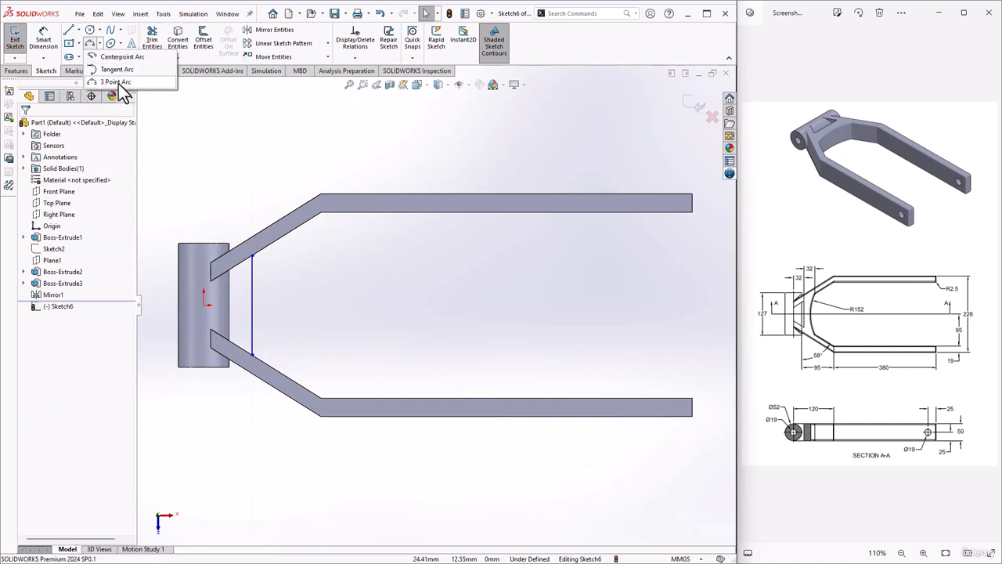
left_click(115, 81)
left_click(267, 247)
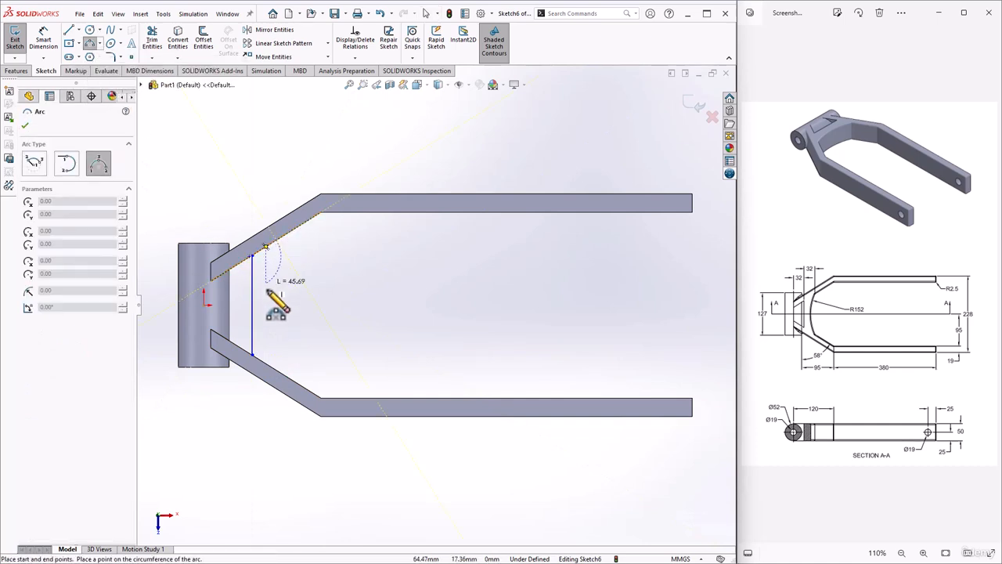
left_click(276, 367)
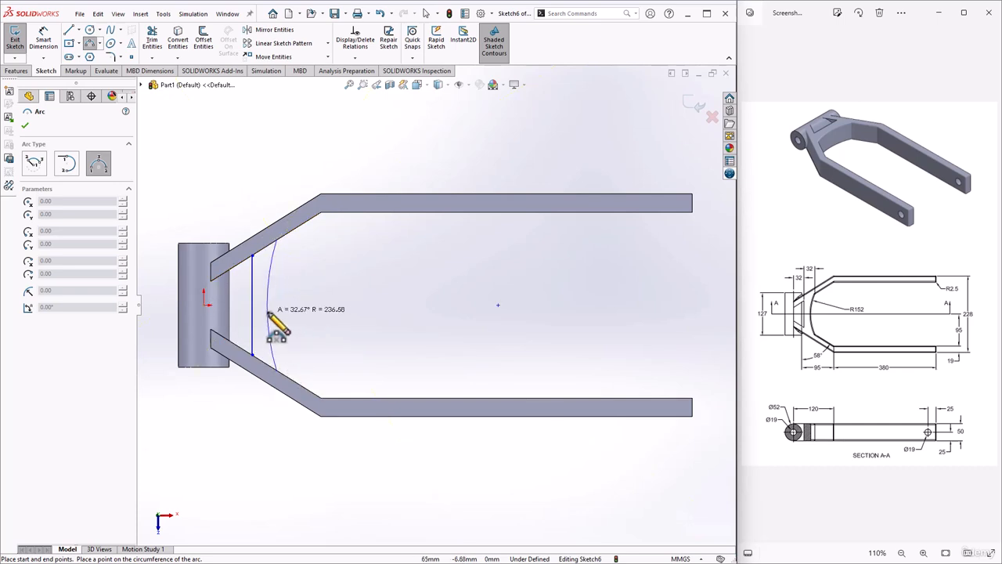
left_click(270, 317)
key("Escape")
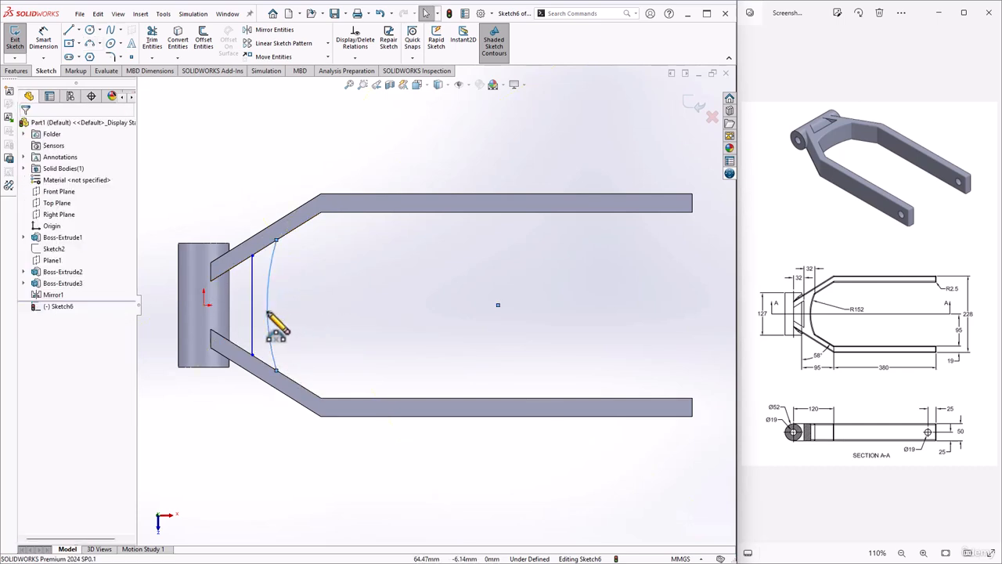
Step: Close the web profile with two lines along the arms' inner edges, joining the vertical line's ends to the arc's ends
left_click(78, 30)
left_click(88, 43)
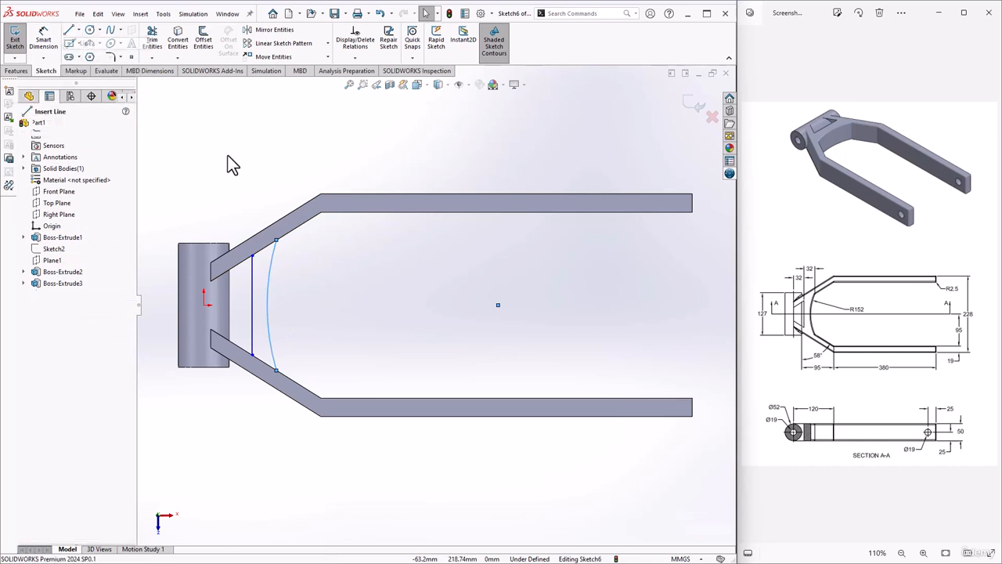
left_click(276, 240)
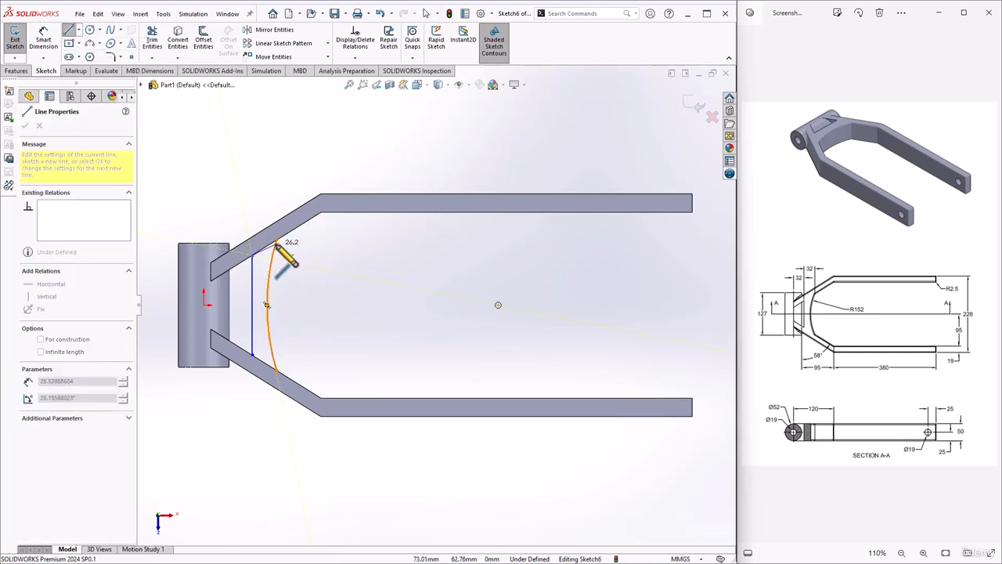
left_click(276, 240)
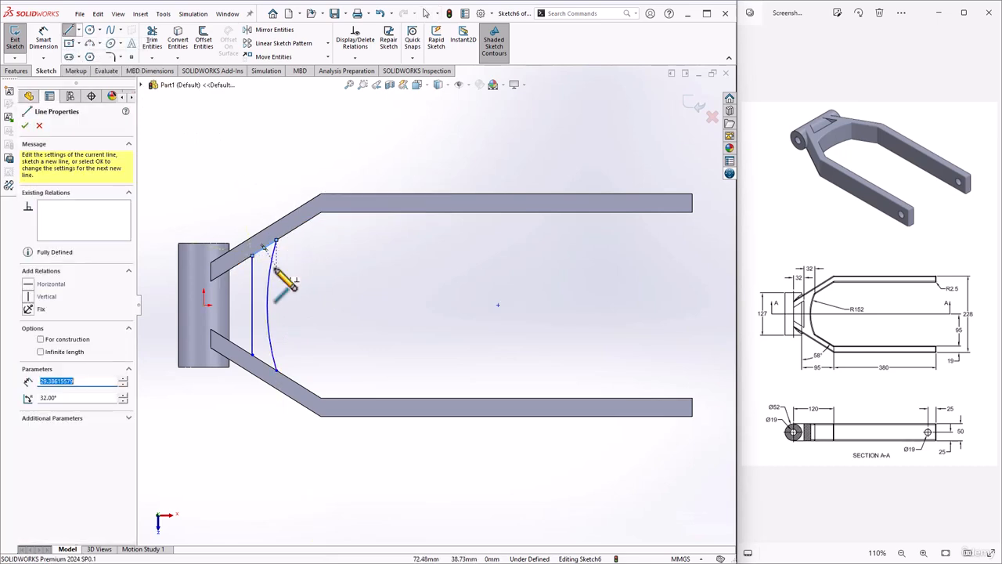
left_click(277, 370)
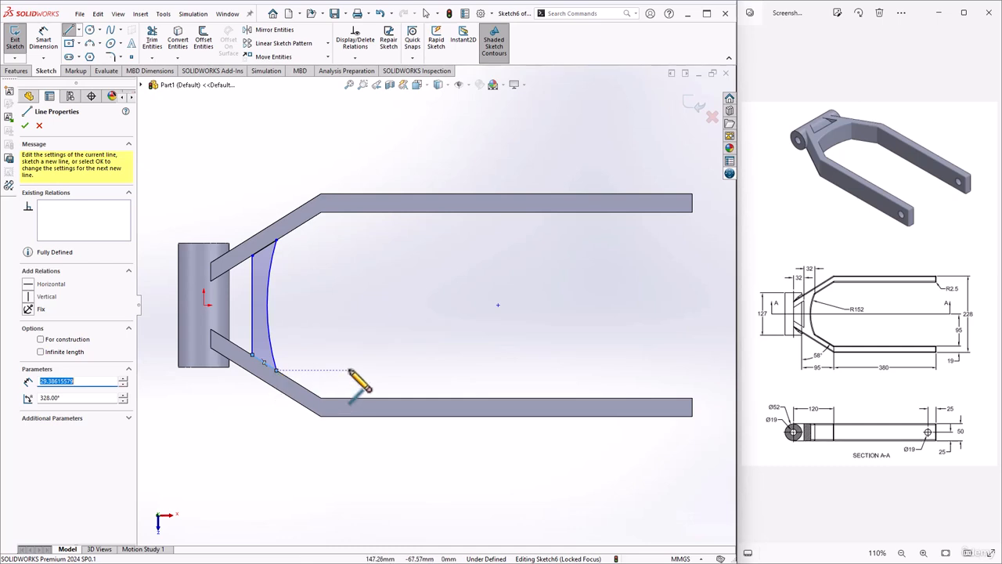
left_click(25, 126)
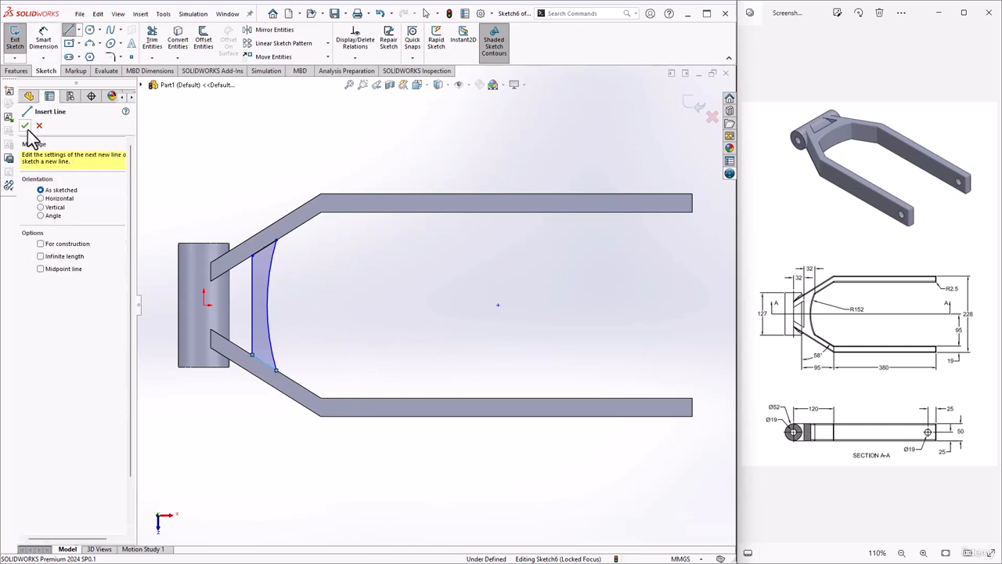
left_click(25, 127)
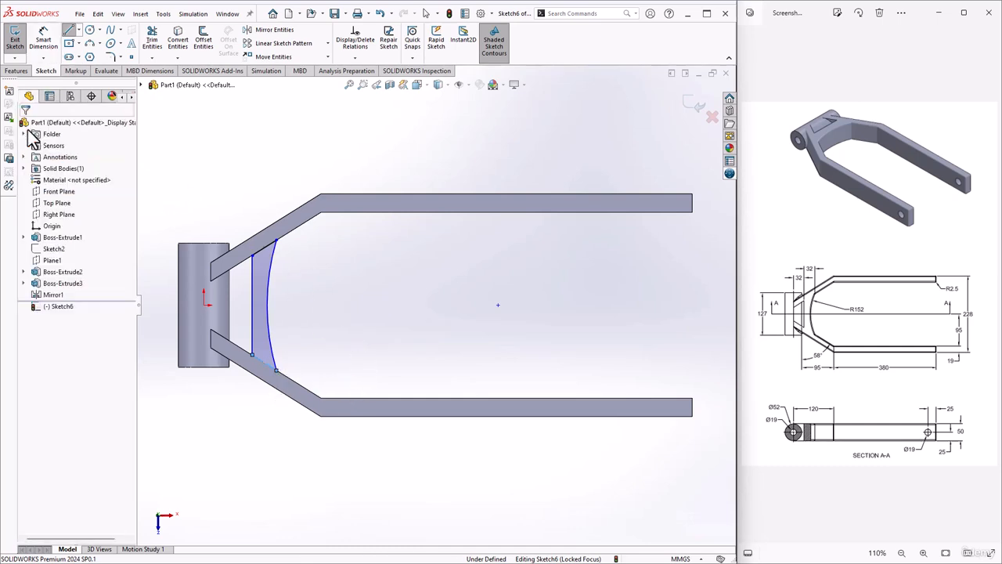
Step: Dimension the web profile's vertical line at a horizontal distance of 32 mm from the origin
left_click(45, 43)
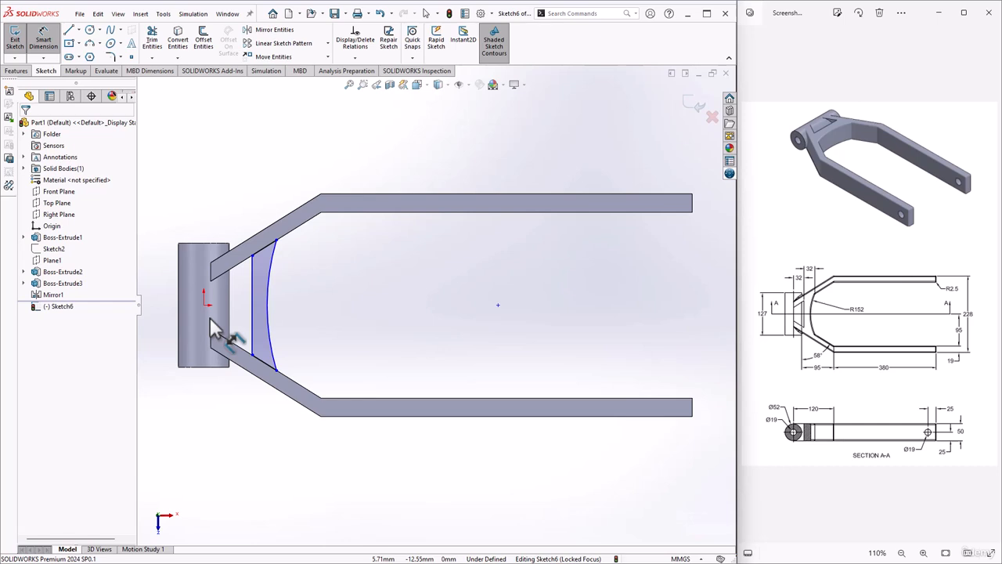
key("Escape")
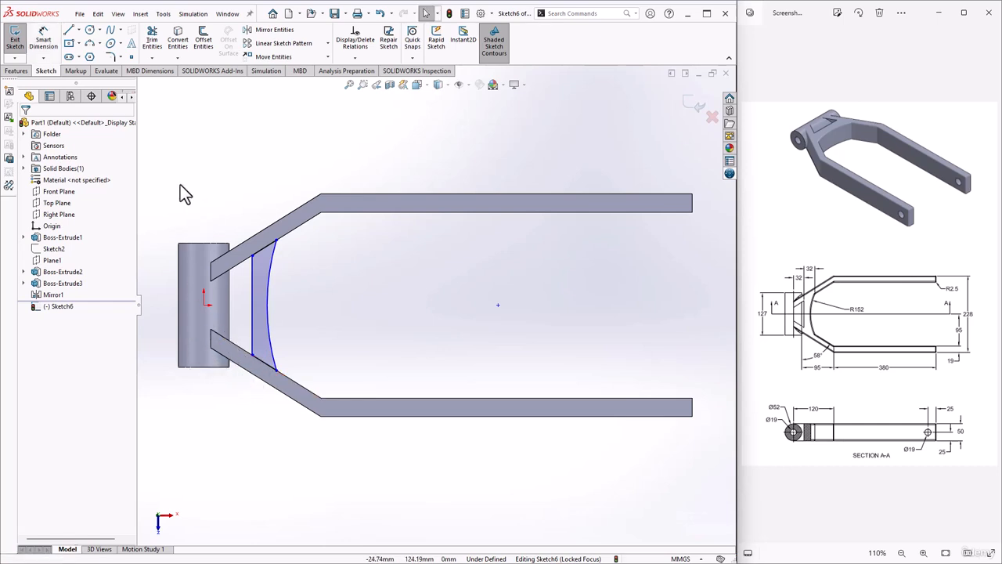
left_click(43, 39)
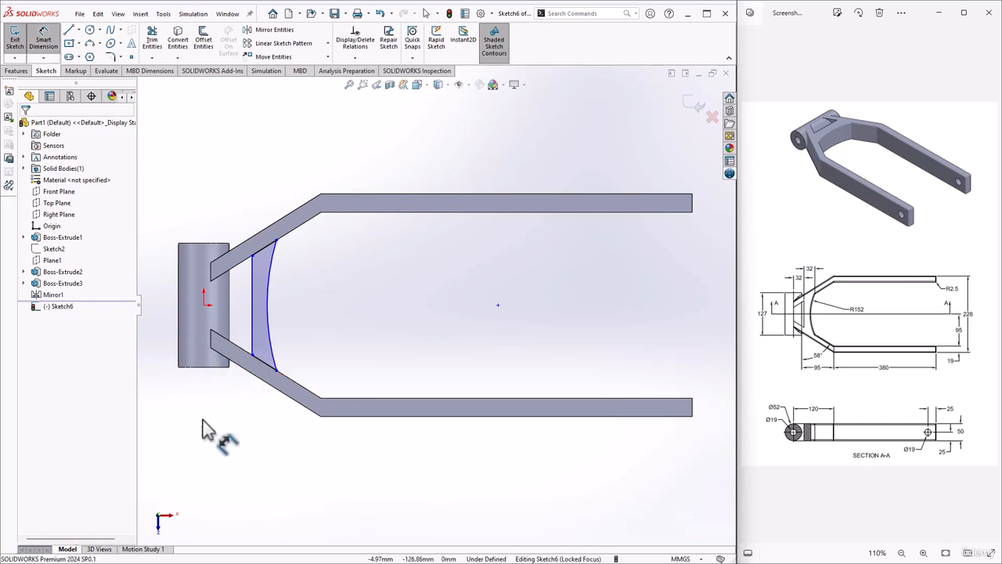
left_click(252, 356)
left_click(235, 446)
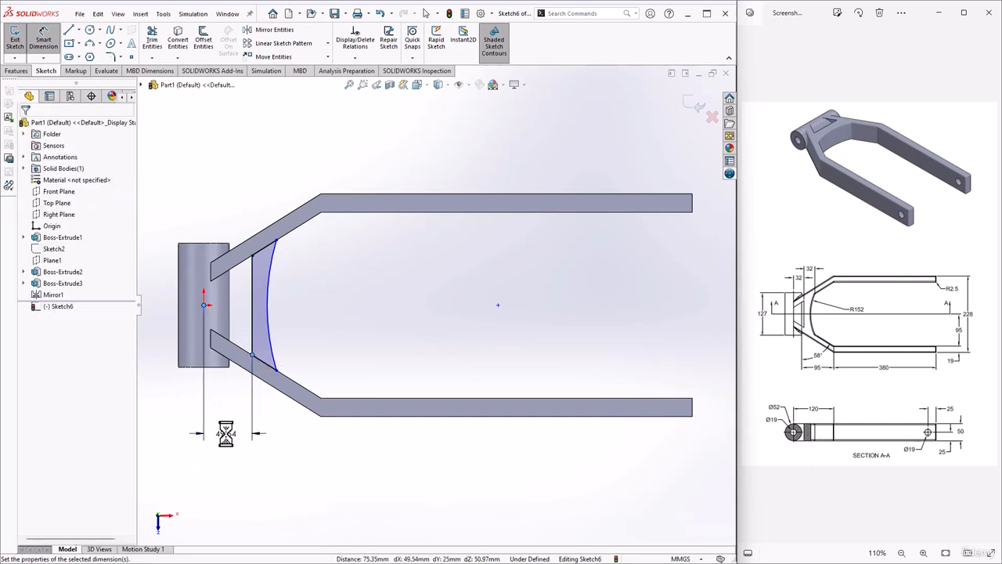
type("32")
key("Return")
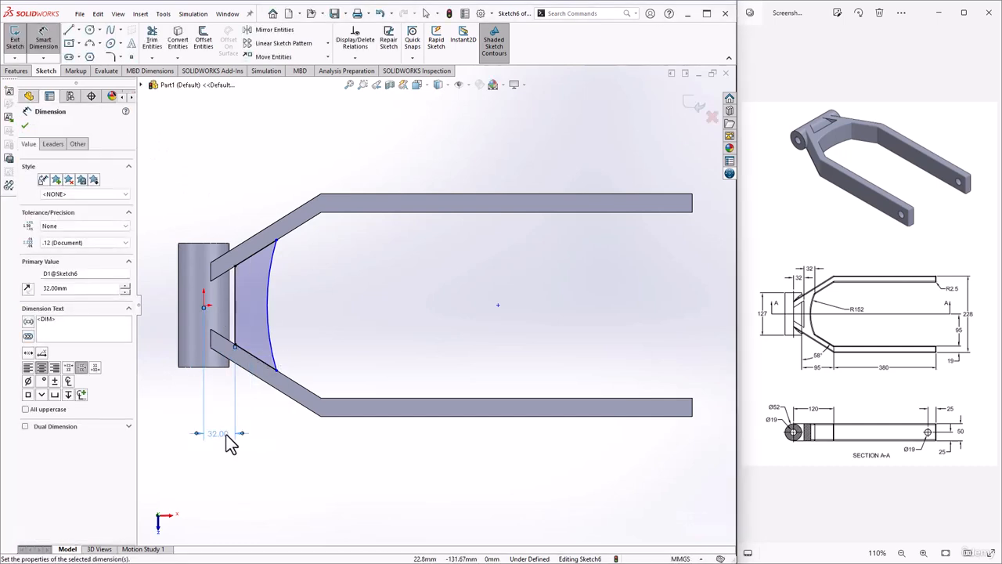
key("Escape")
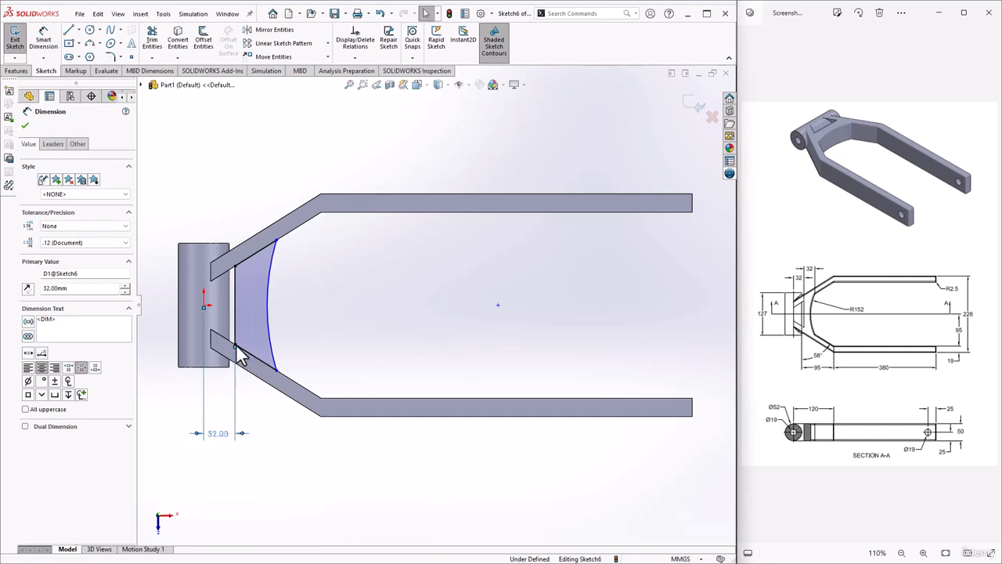
Step: Dimension the arc's lower endpoint at a horizontal distance of 32 mm from the vertical line's lower endpoint
left_click(45, 50)
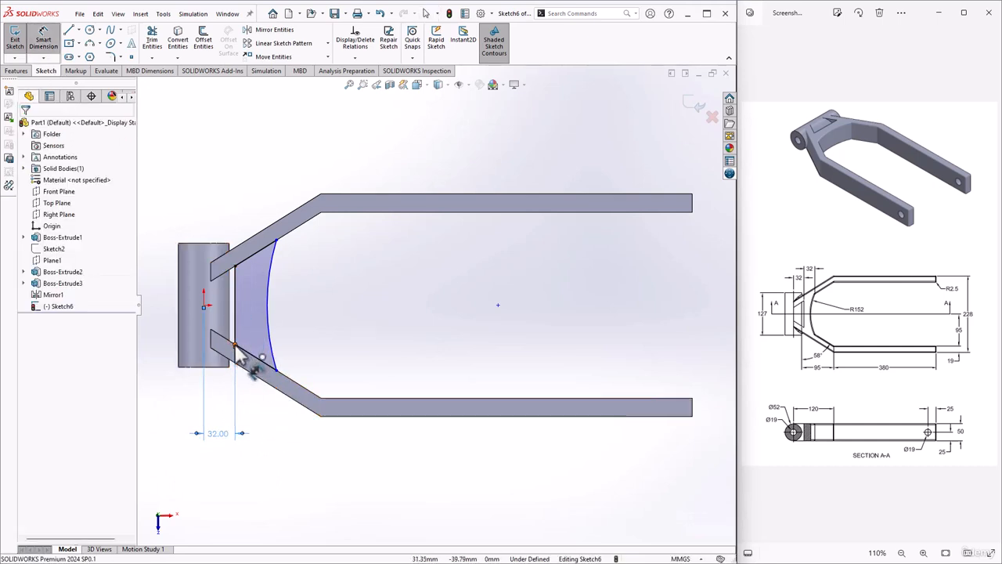
left_click(235, 344)
left_click(276, 369)
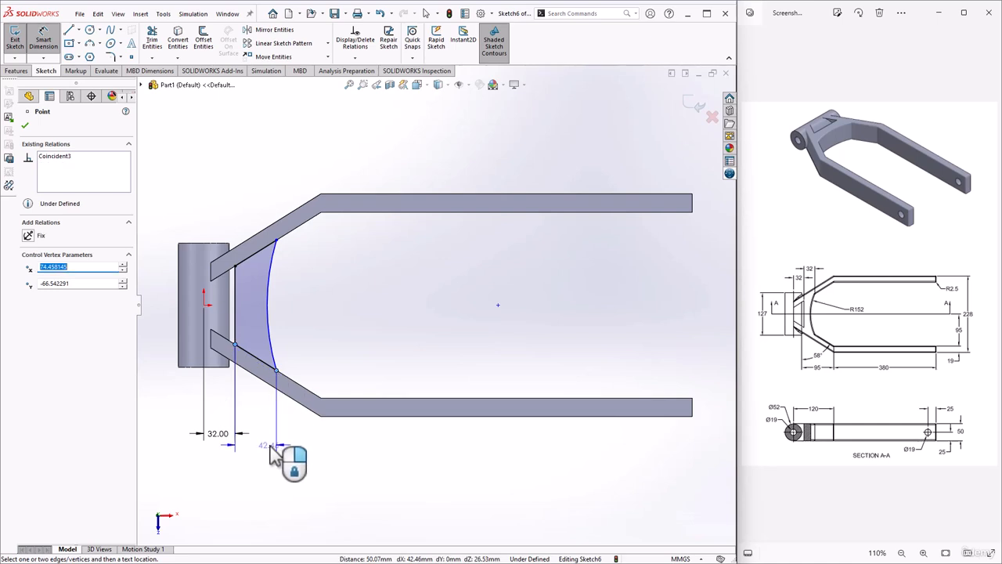
left_click(265, 445)
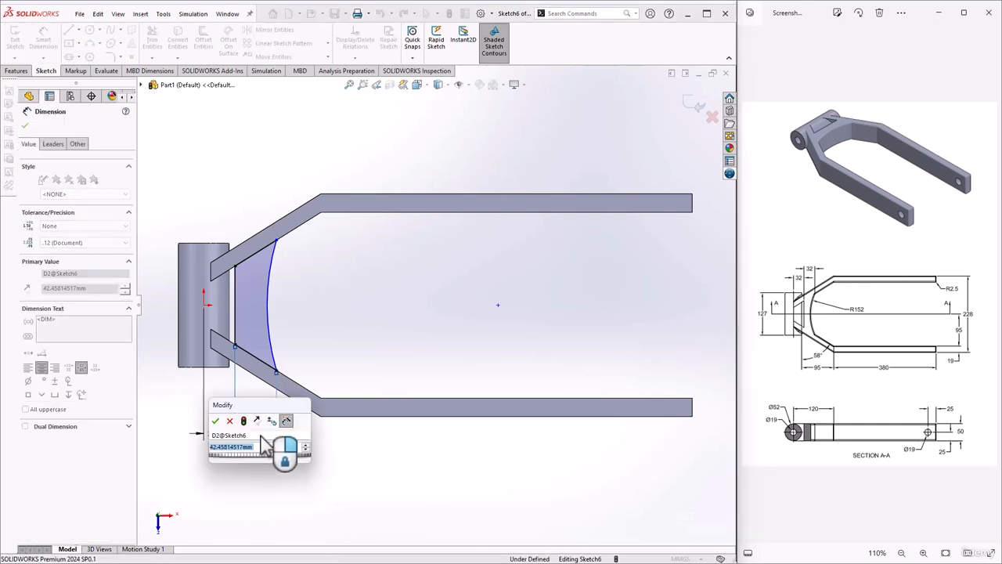
type("32")
key("Return")
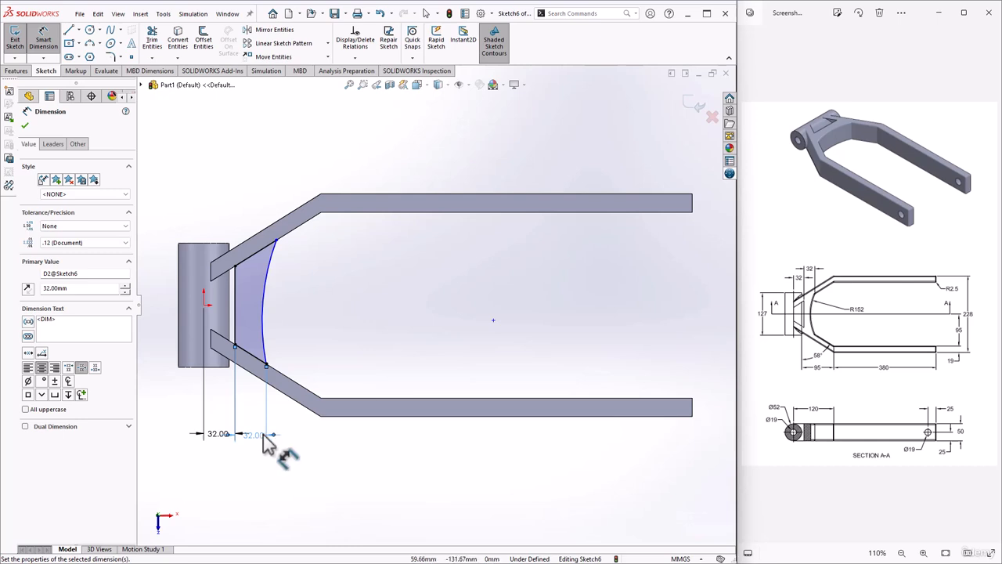
Step: Dimension the web profile's arc with a radius of 152 mm
left_click(266, 294)
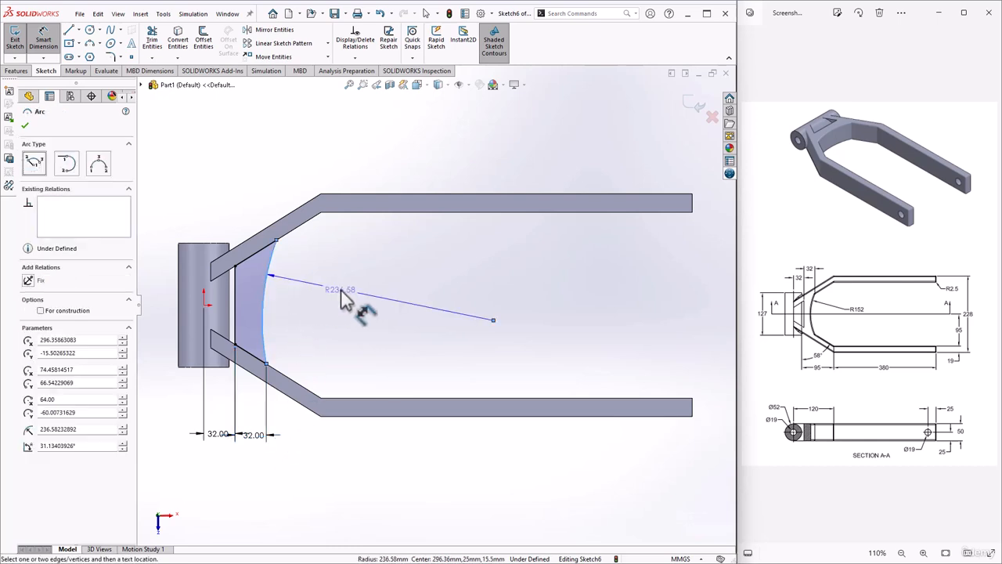
left_click(340, 290)
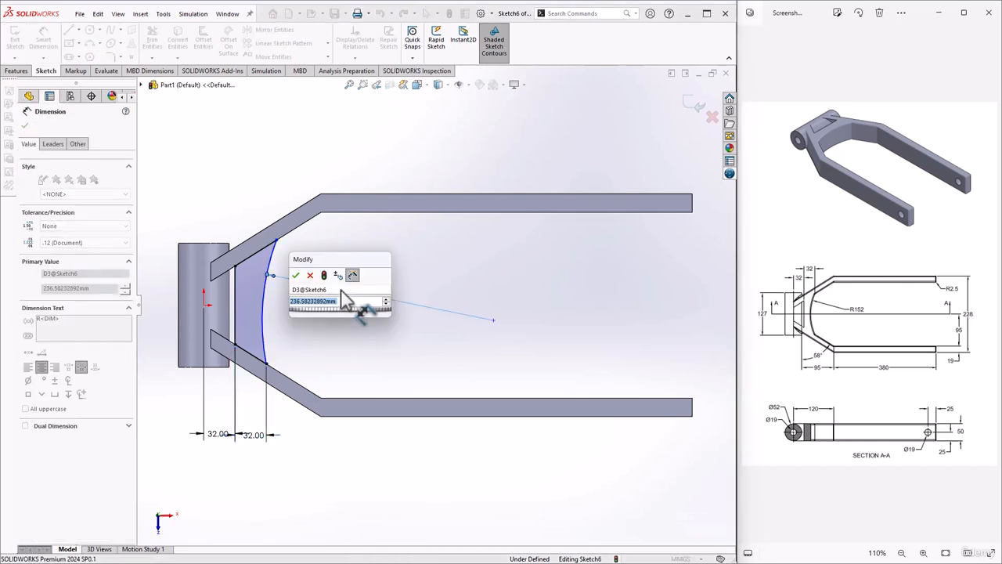
type("152")
key("Return")
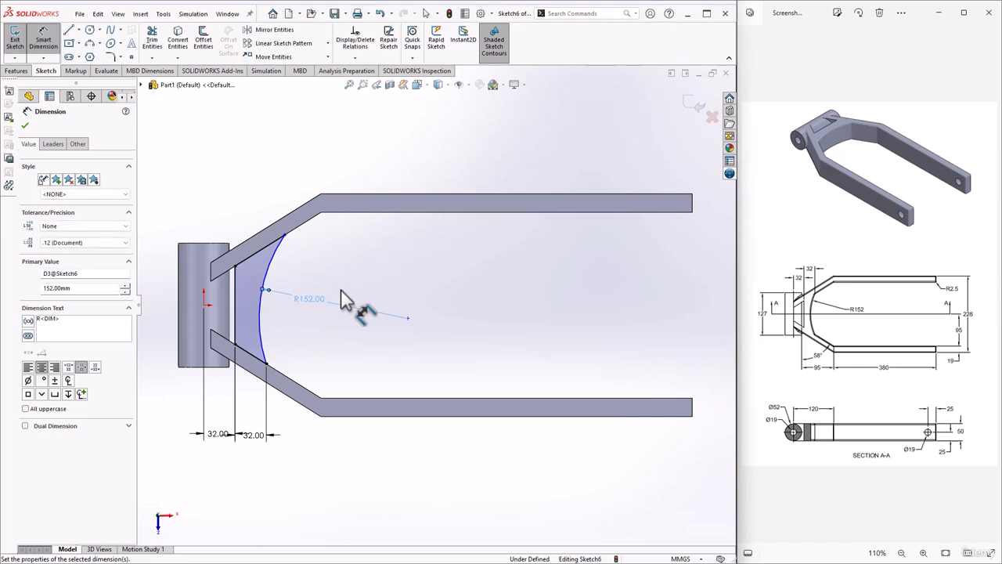
left_click(25, 126)
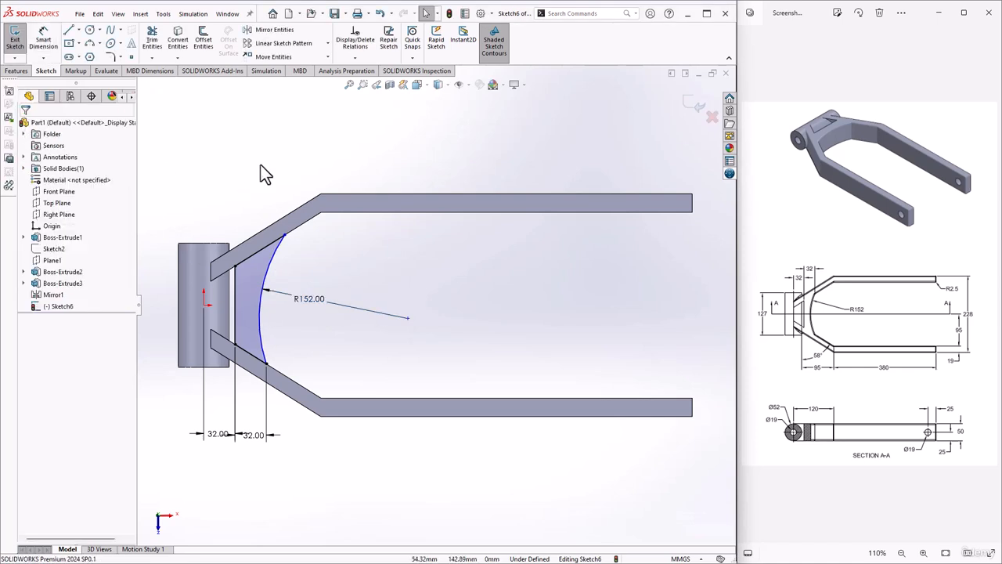
Step: Add a Vertical relation between the arc's two endpoints
left_click(355, 58)
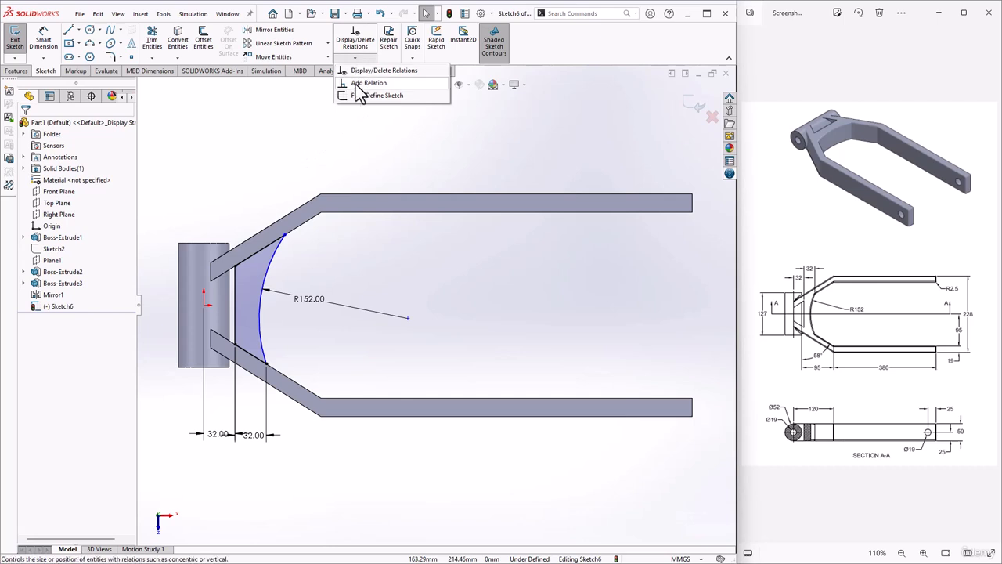
left_click(359, 84)
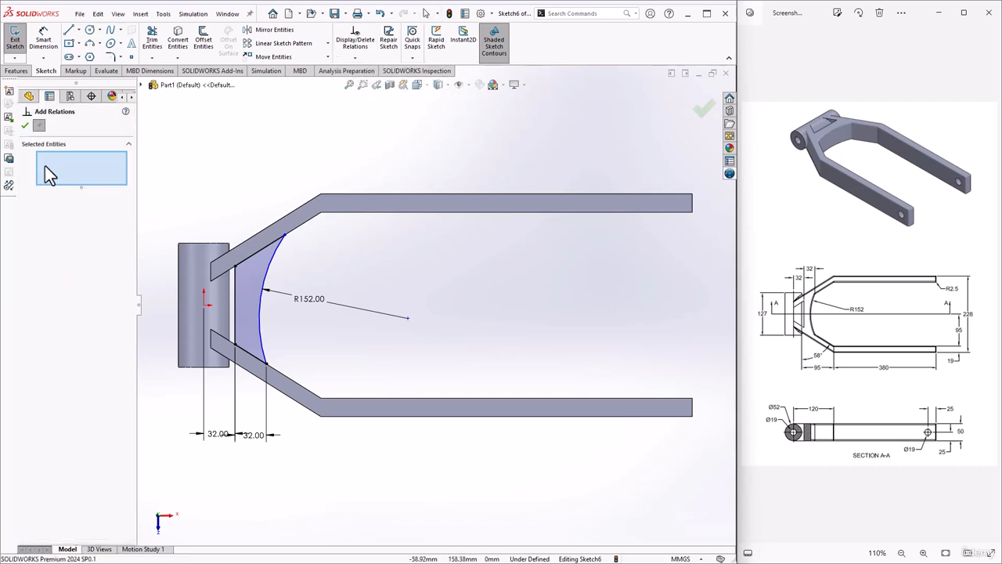
left_click(267, 364)
left_click(284, 236)
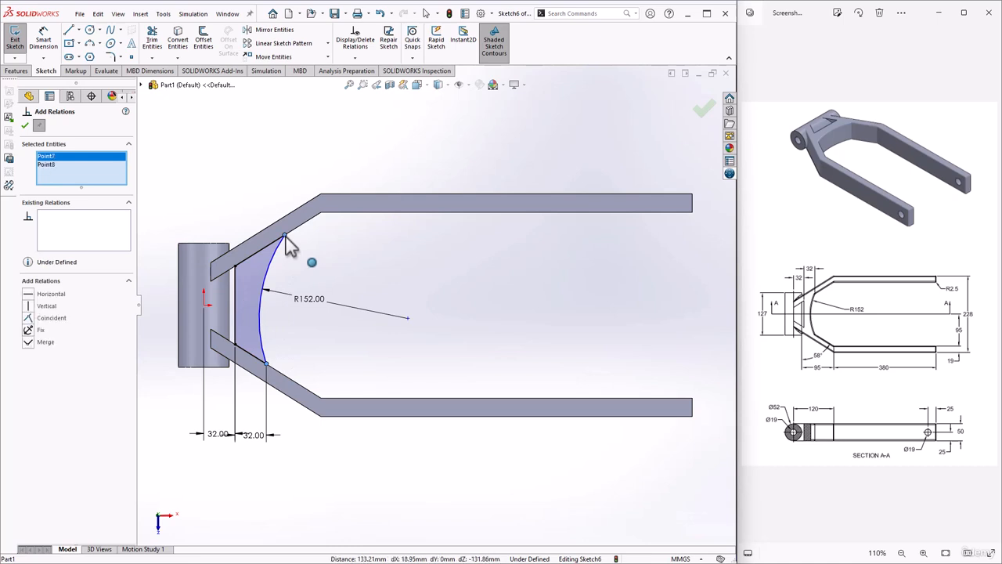
left_click(30, 306)
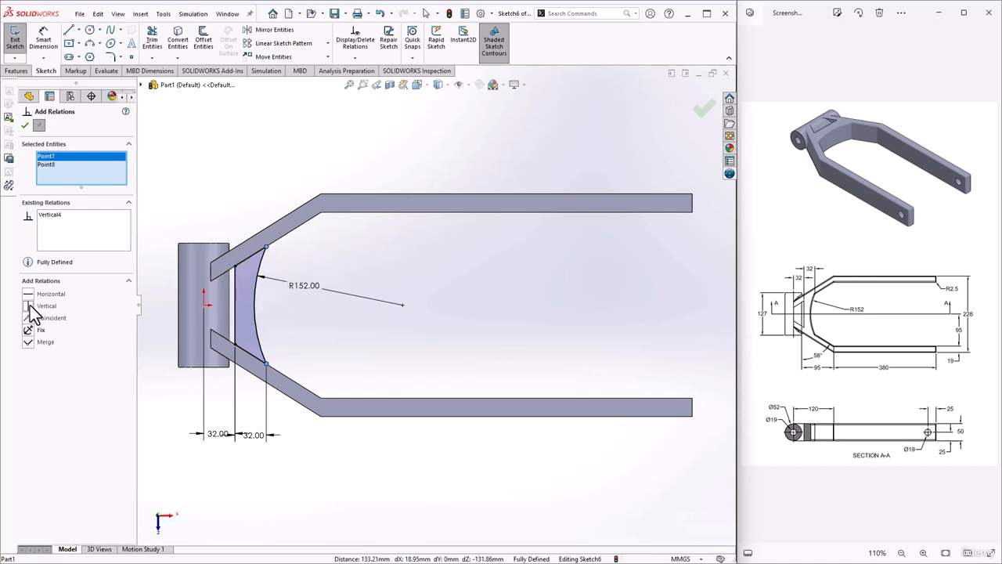
left_click(24, 126)
left_click(235, 166)
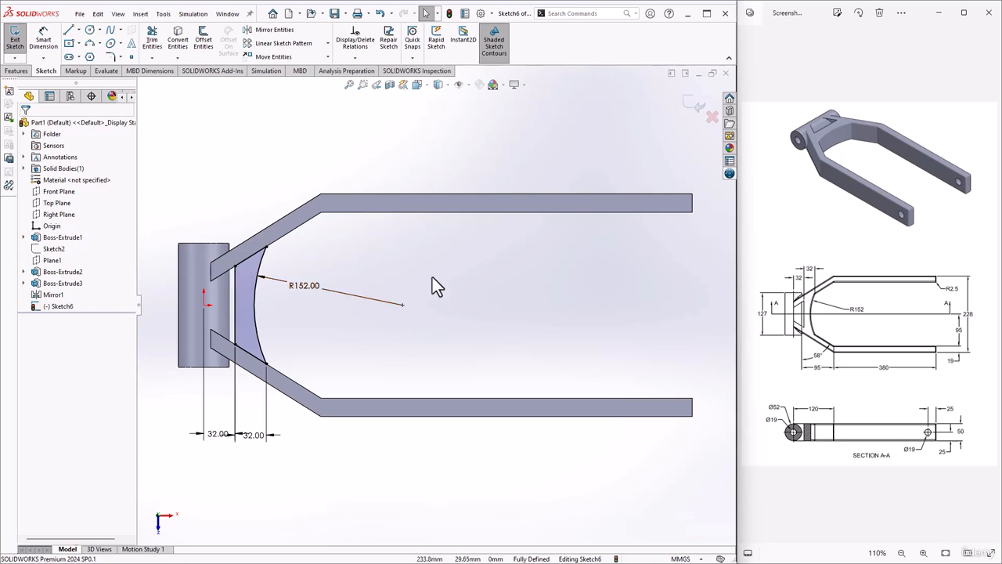
Step: Extrude the closed web profile with an Up To Surface end condition and reverse the extrusion direction
left_click(689, 109)
key("e")
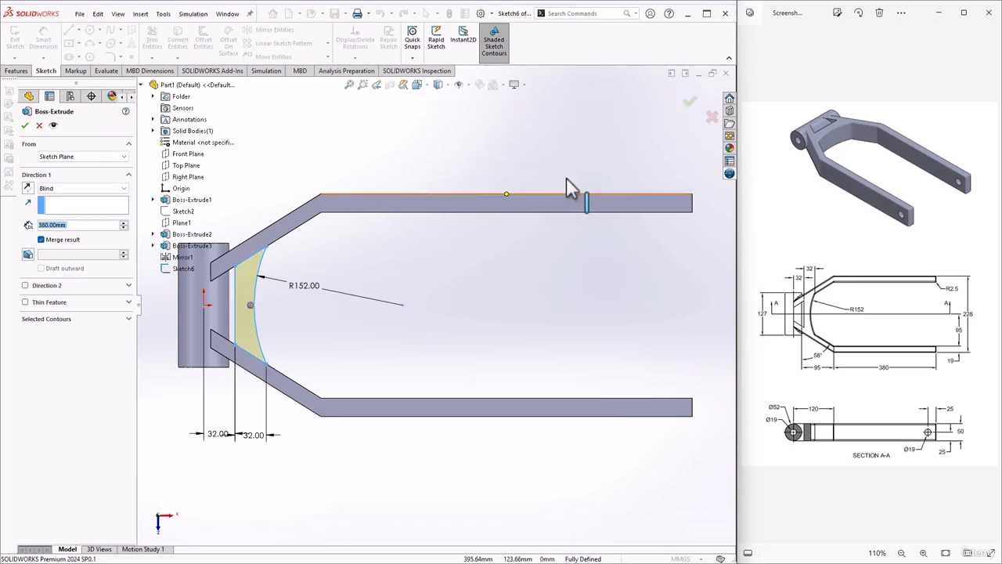
middle_click_drag(405, 339, 392, 315)
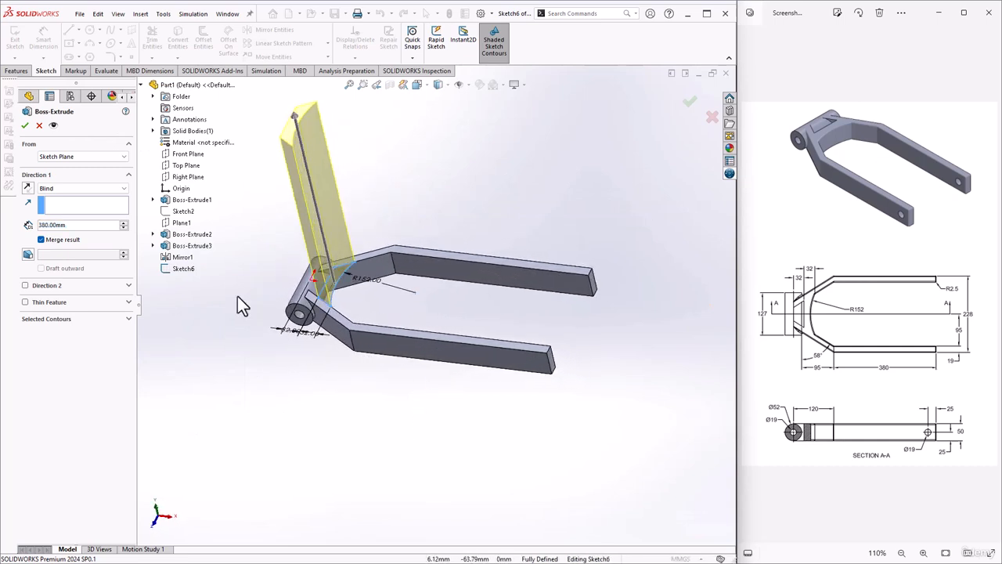
left_click(66, 188)
left_click(69, 217)
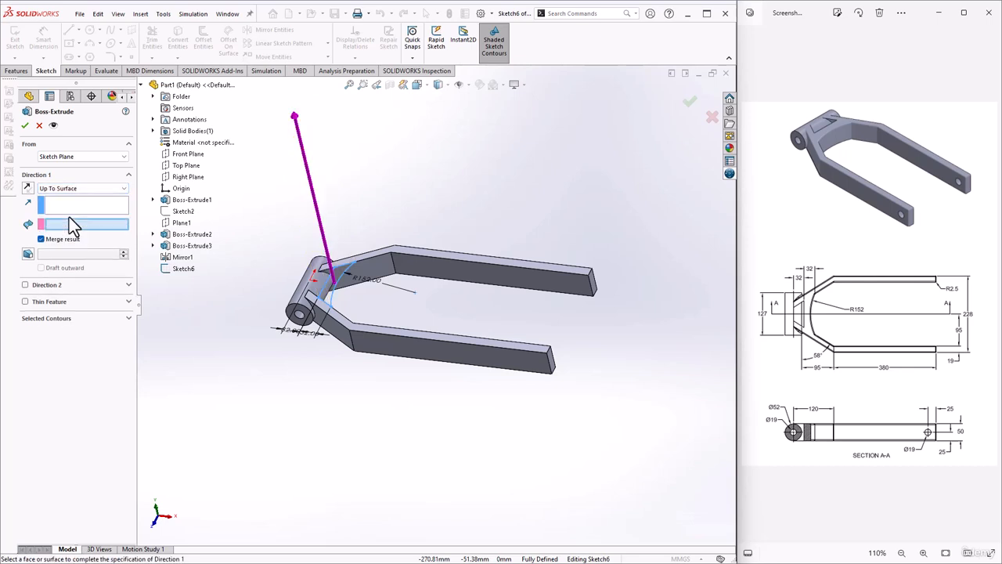
left_click(26, 192)
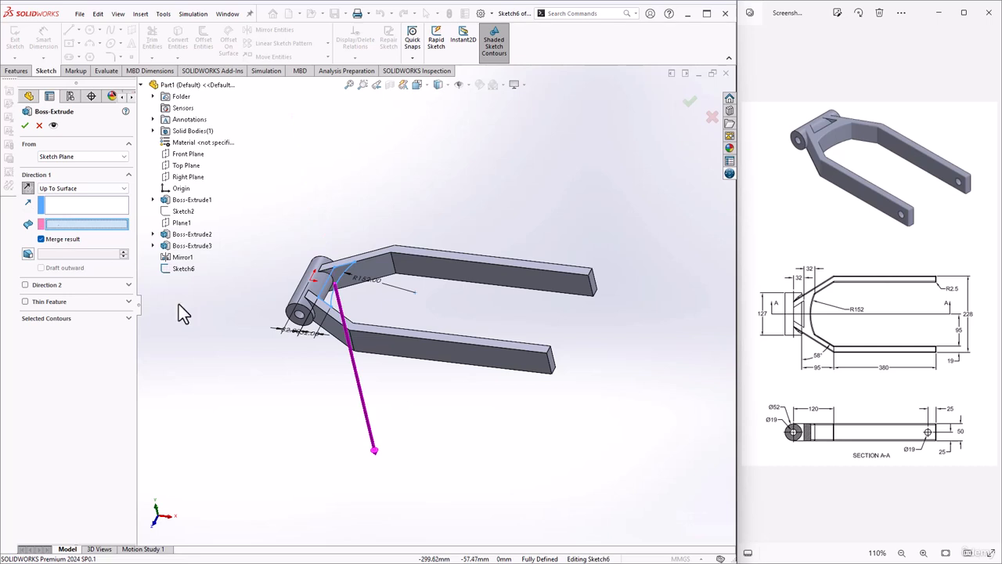
Step: End the web extrusion at the underside face of the arm, keeping the result merged
middle_click_drag(365, 352, 345, 274)
scroll(347, 294, "down", 3)
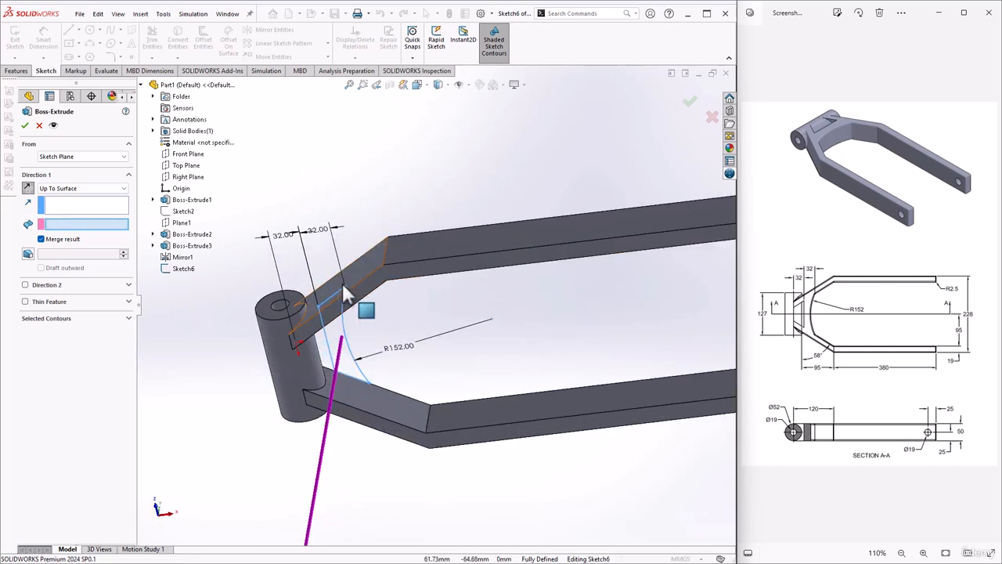
scroll(345, 288, "down", 3)
left_click(382, 314)
scroll(389, 353, "up", 2)
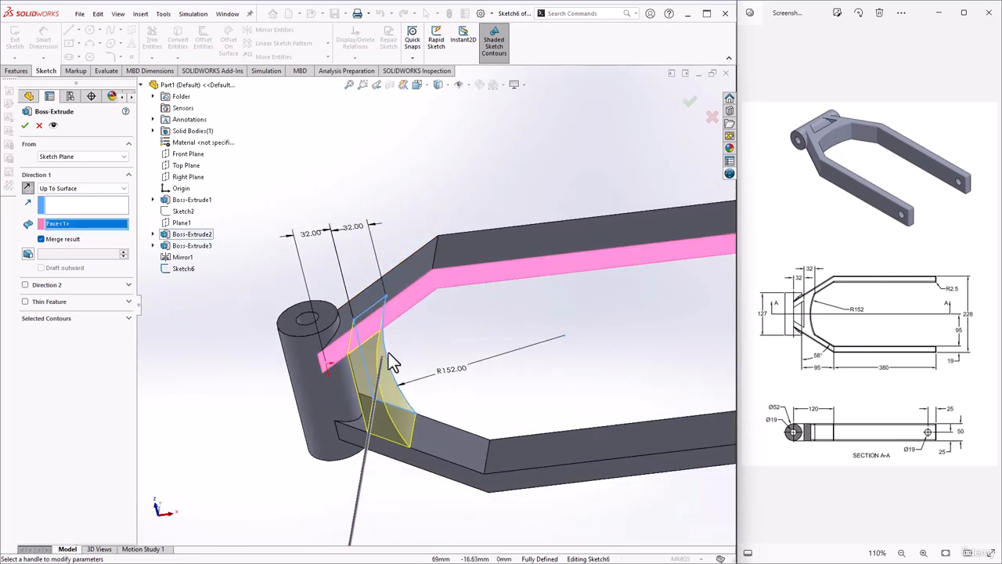
scroll(388, 353, "up", 3)
middle_click_drag(388, 346, 372, 439)
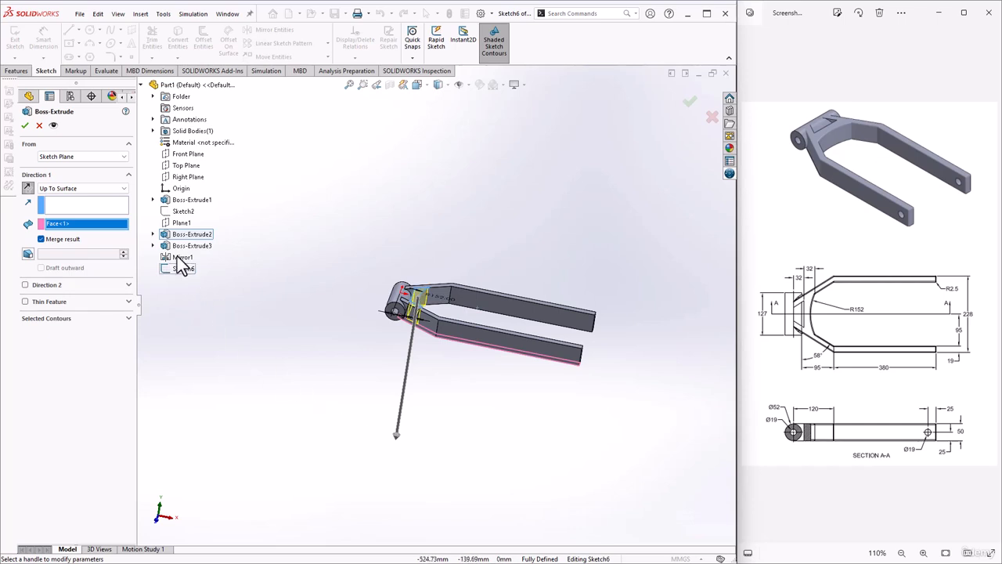
left_click(24, 126)
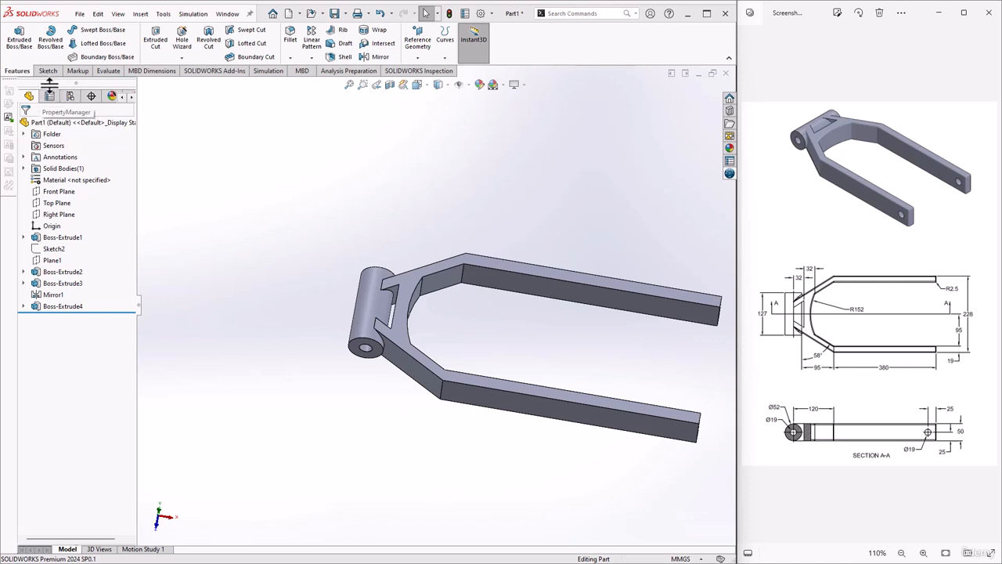
Step: Start an Extruded Cut sketch on the arm's outer side face and draw a circle about 36 mm in diameter near its free end
left_click(157, 41)
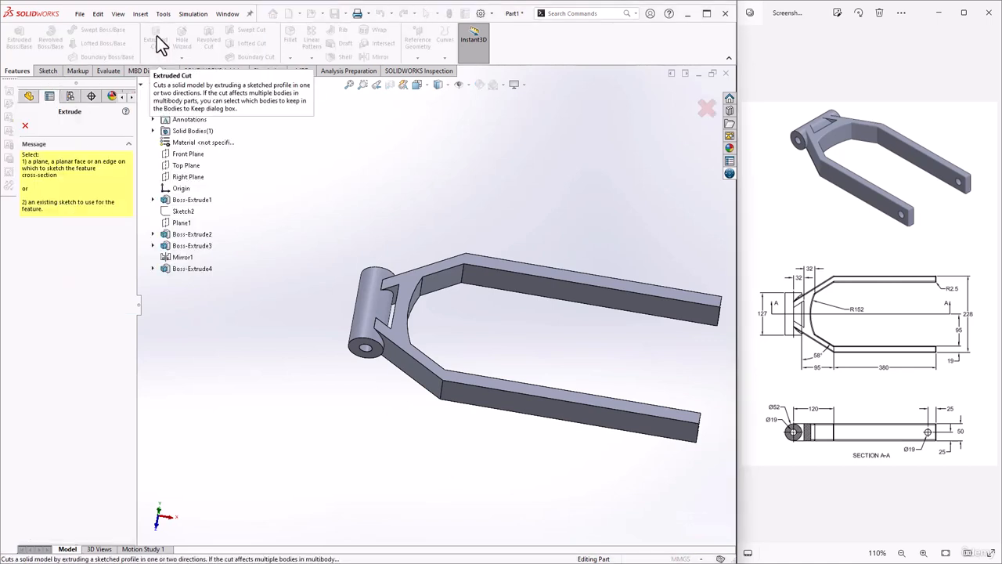
left_click(501, 411)
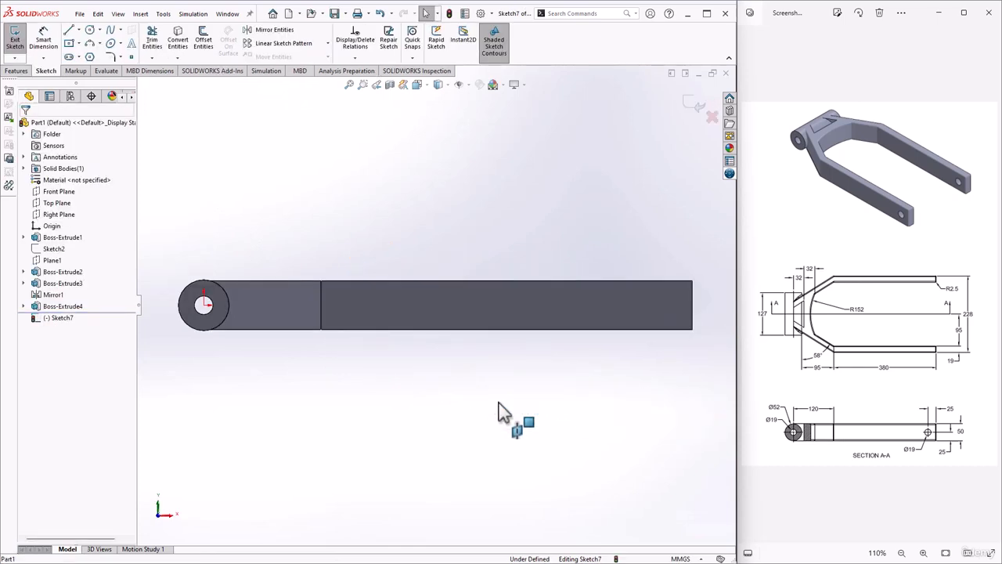
left_click(99, 30)
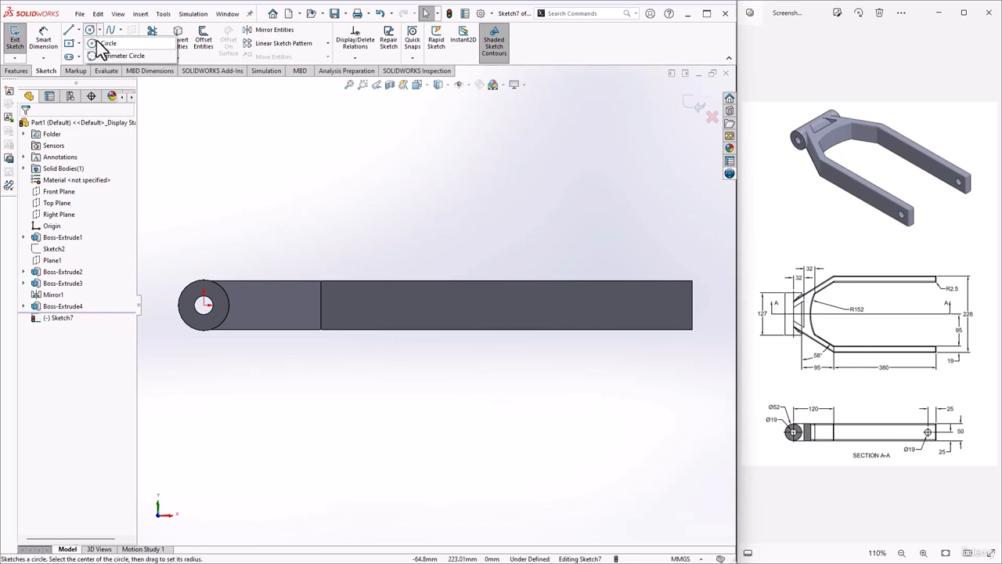
left_click(103, 44)
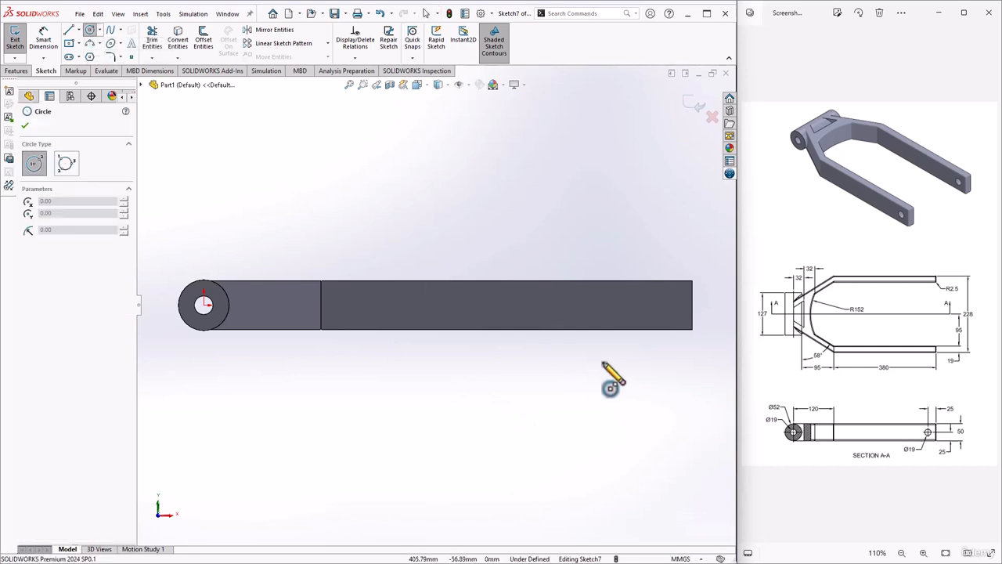
left_click(624, 313)
left_click(638, 317)
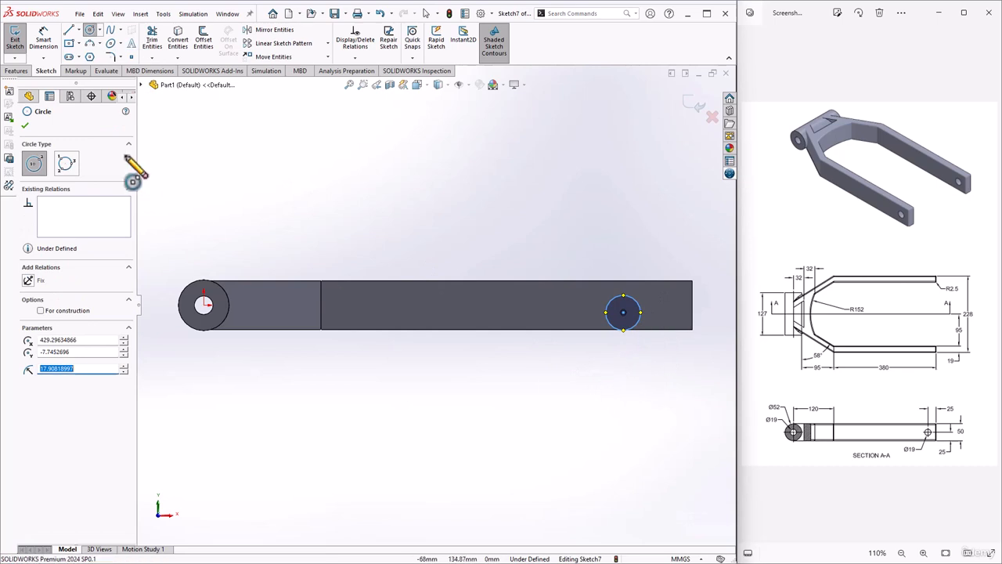
left_click(26, 127)
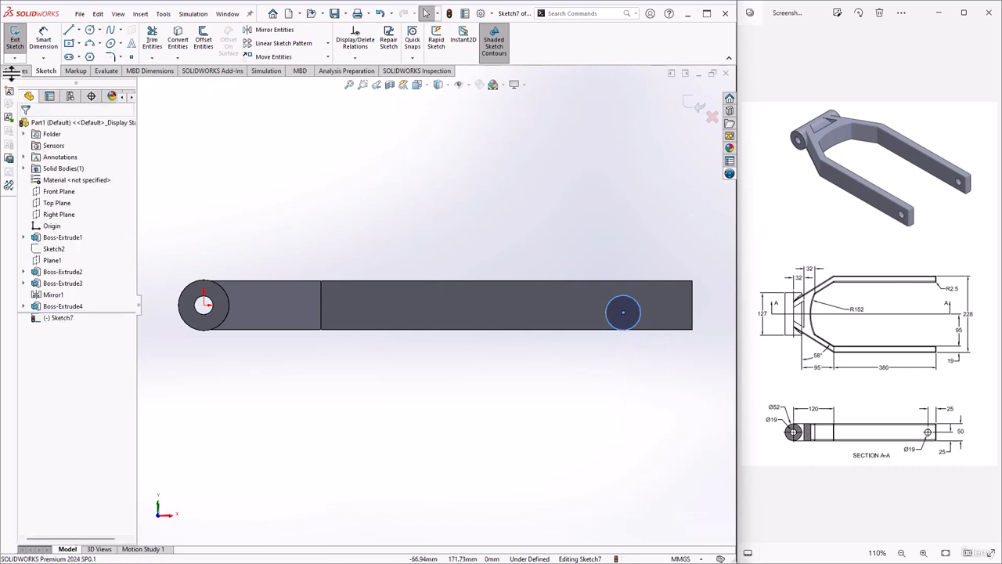
Step: Dimension the circle with a diameter of 19 mm
left_click(44, 49)
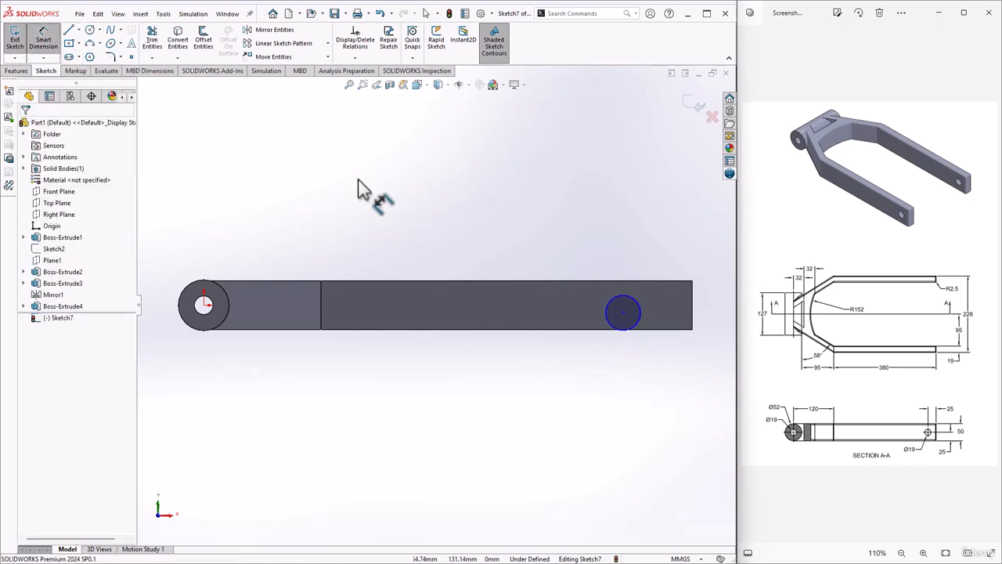
left_click(626, 296)
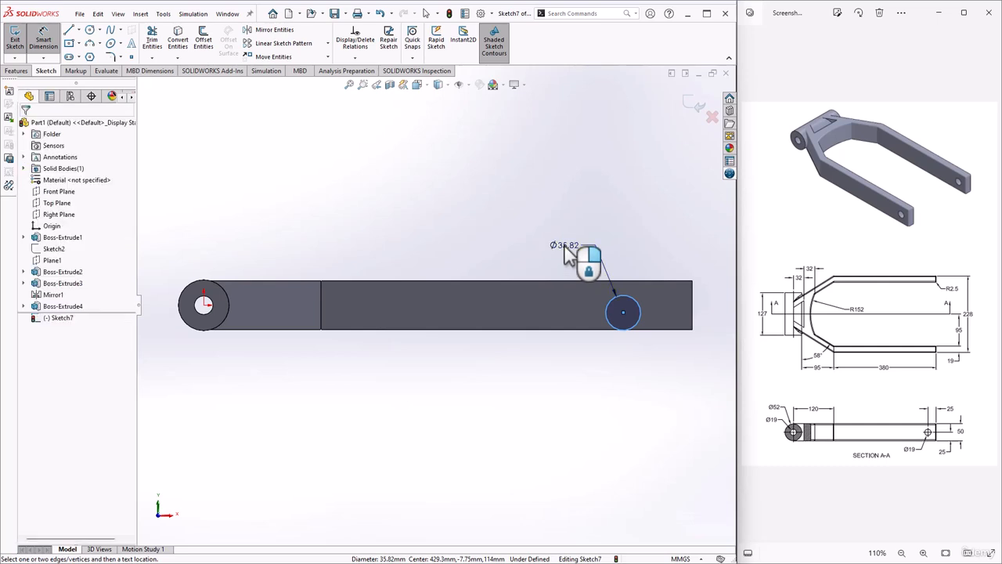
left_click(583, 260)
type("19")
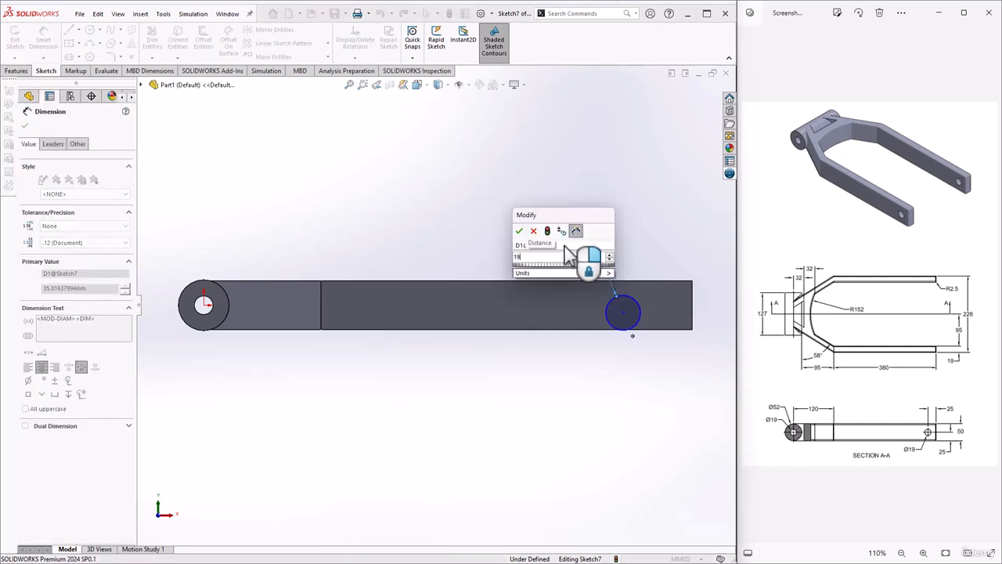
key("Return")
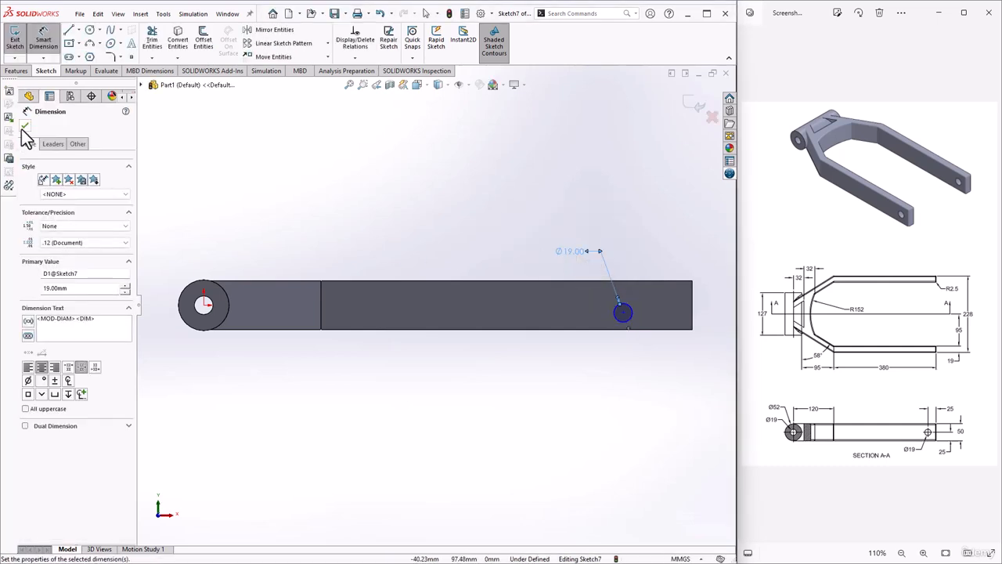
left_click(24, 125)
Step: Dimension the circle's center at 25 mm from the arm's free end edge
left_click(623, 313)
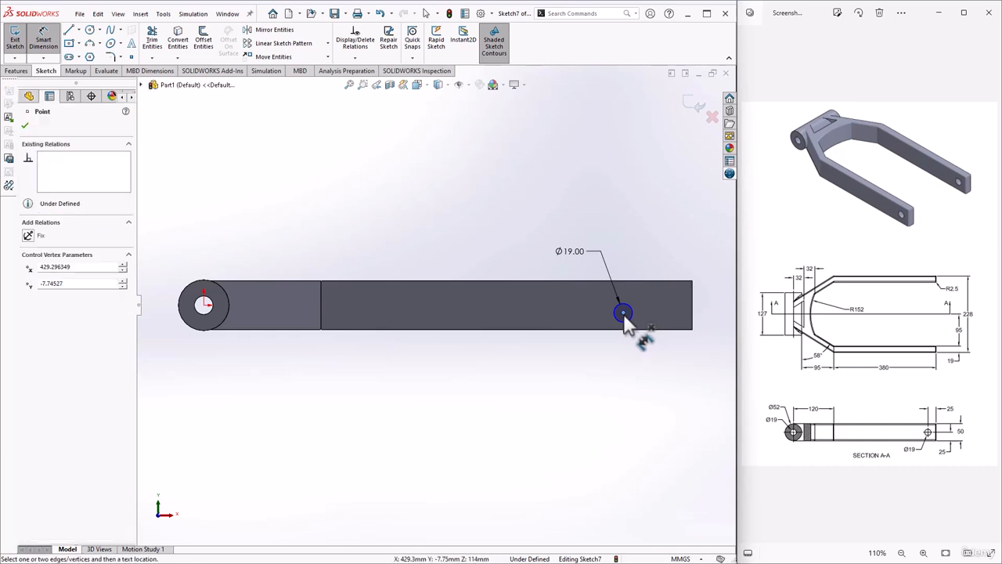
left_click(693, 319)
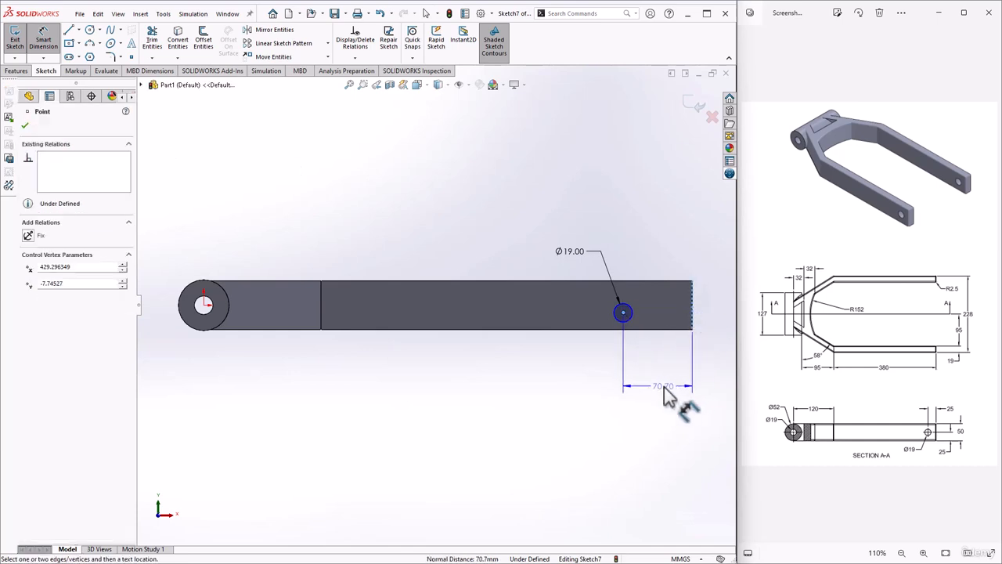
left_click(664, 394)
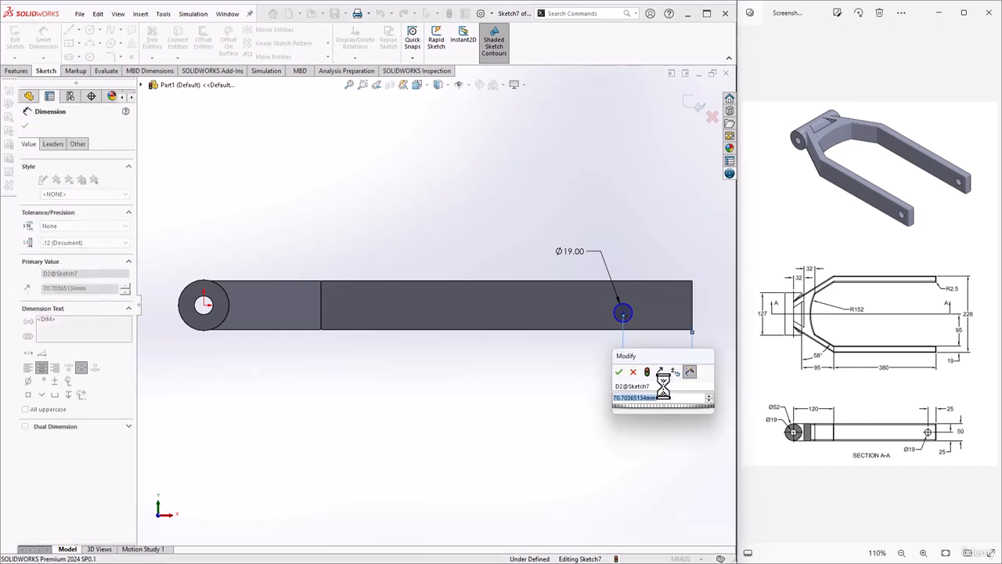
type("25")
key("Return")
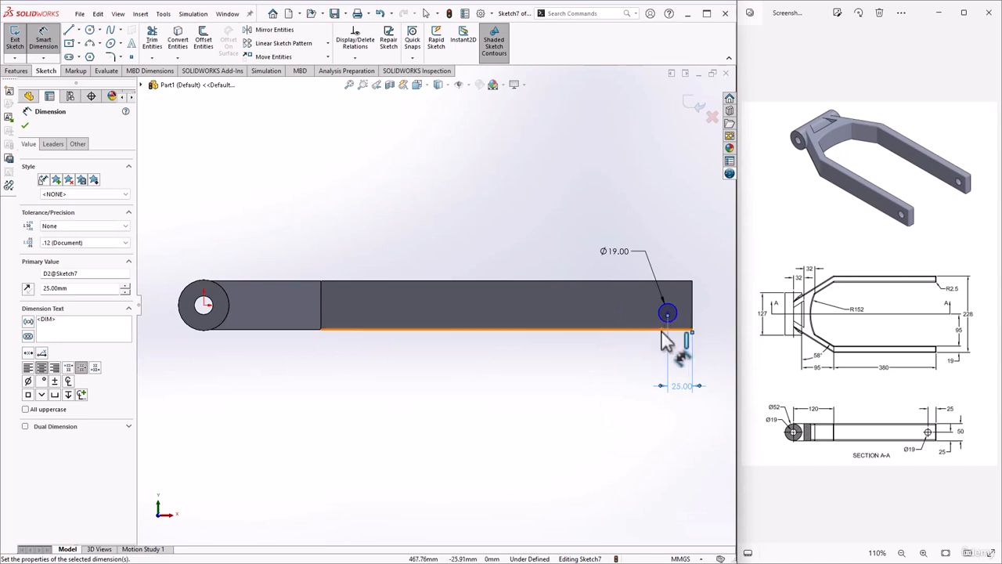
Step: Dimension the circle's center at 25 mm from the arm's lower edge
left_click(667, 315)
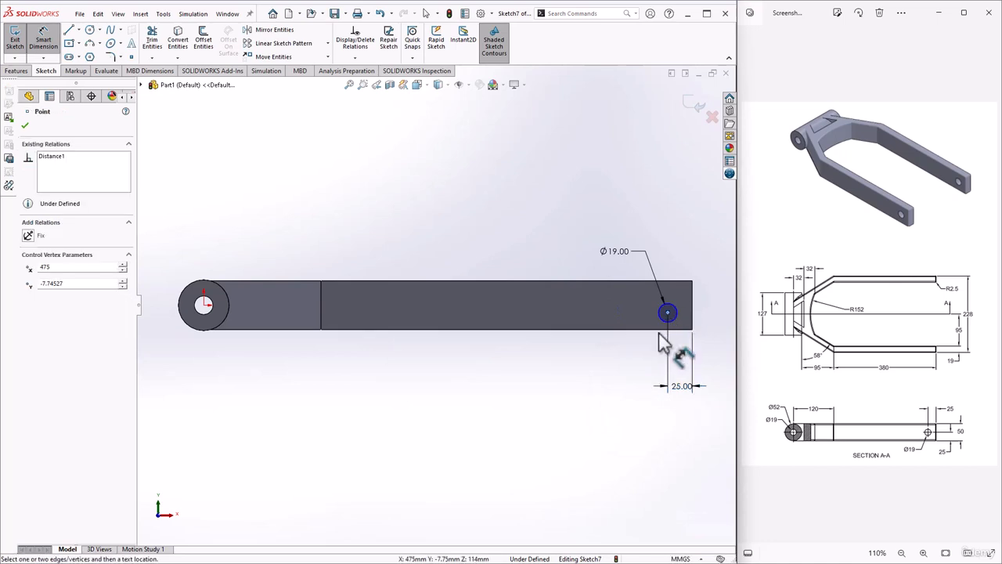
left_click(660, 329)
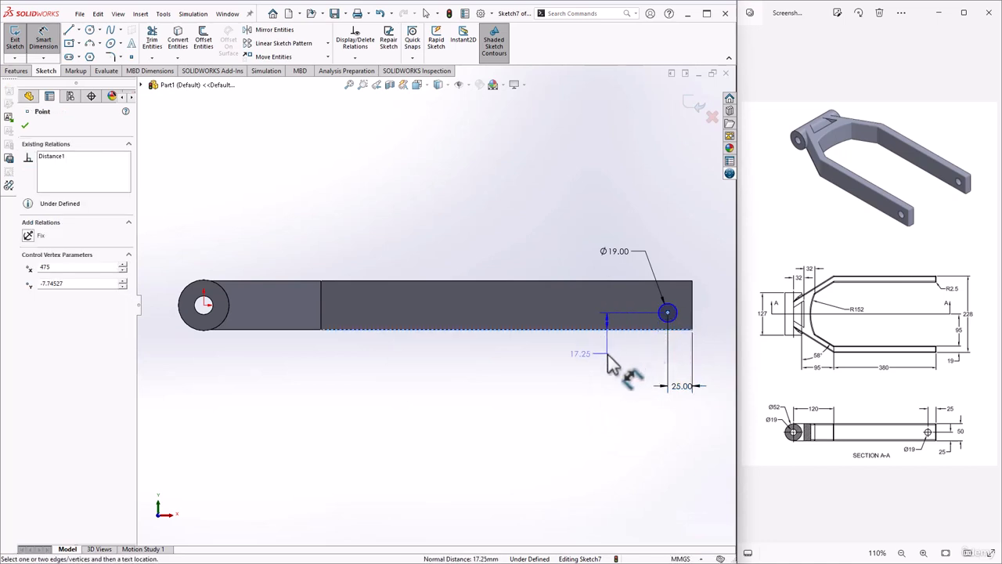
left_click(610, 359)
type("25")
key("Return")
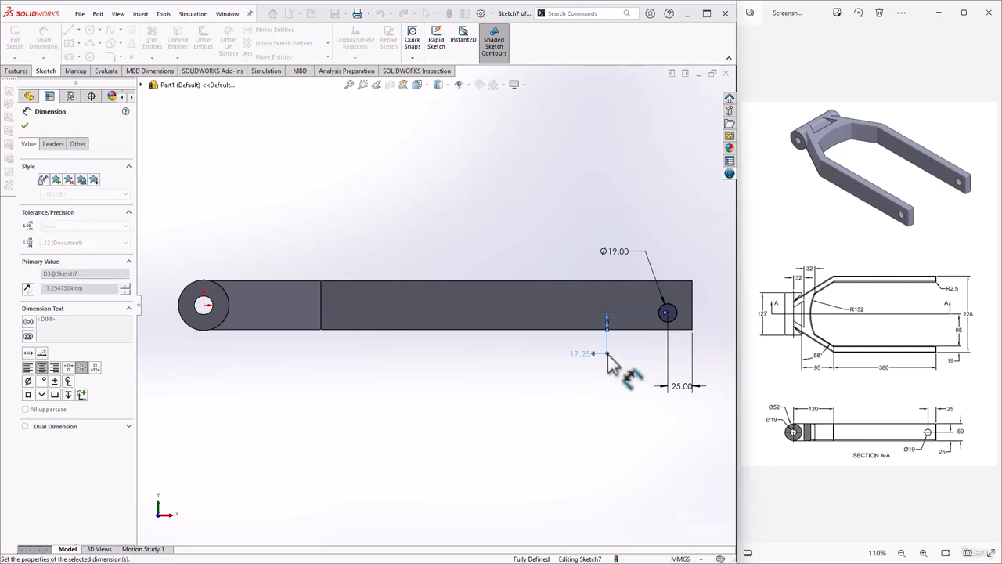
left_click(24, 125)
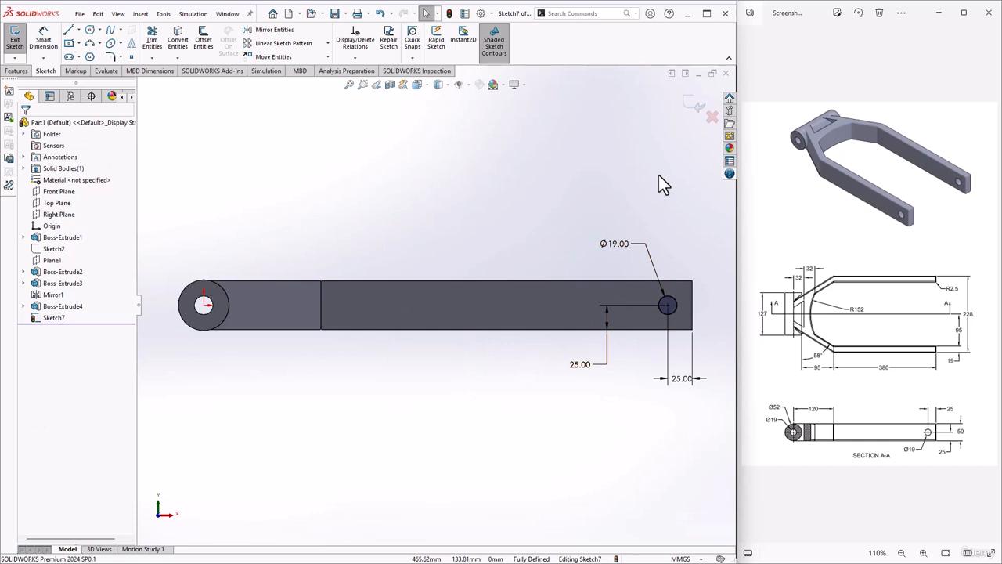
Step: Cut the 19 mm circle with a Through All end condition so the hole passes through both arms
left_click(695, 104)
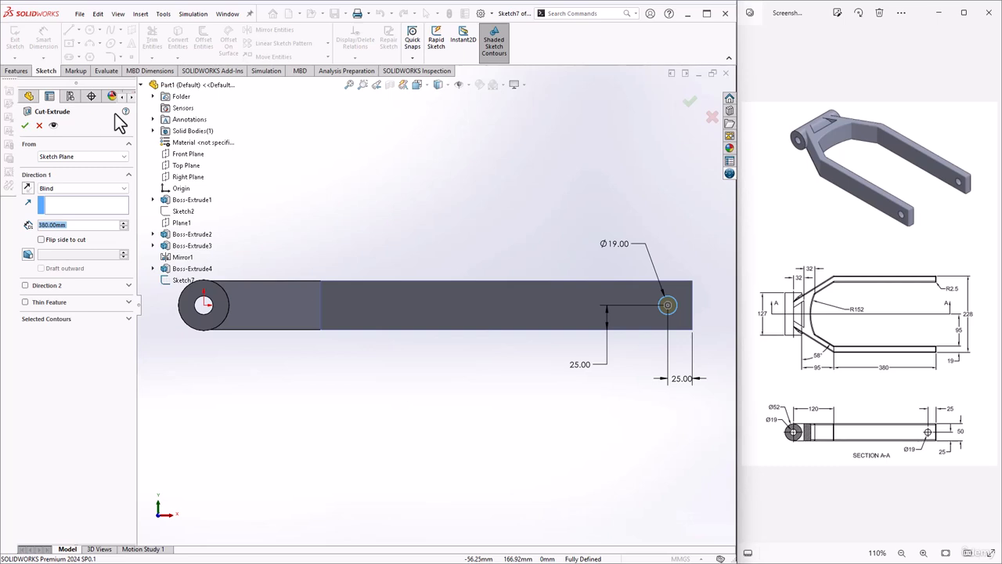
left_click(69, 189)
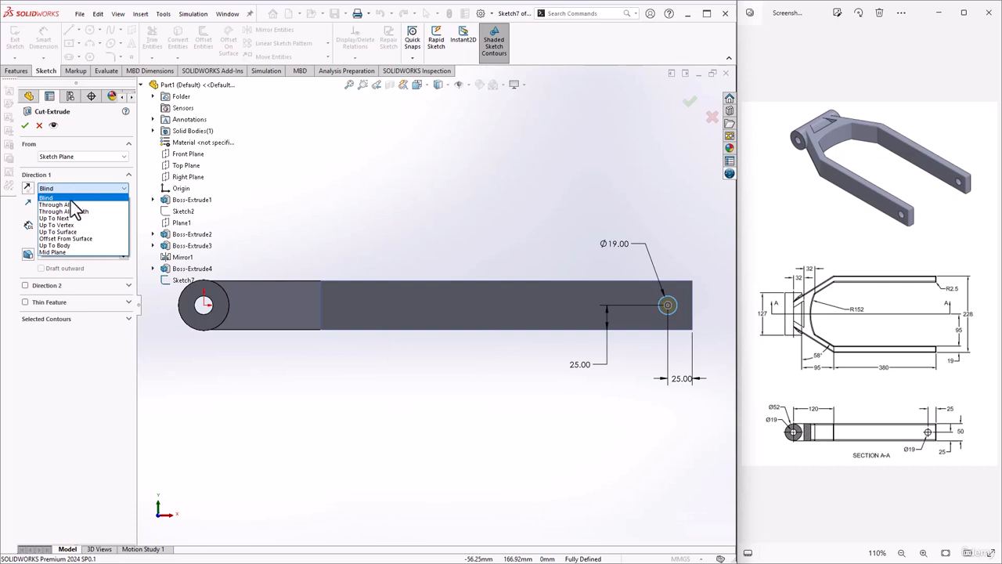
left_click(76, 209)
scroll(540, 335, "up", 5)
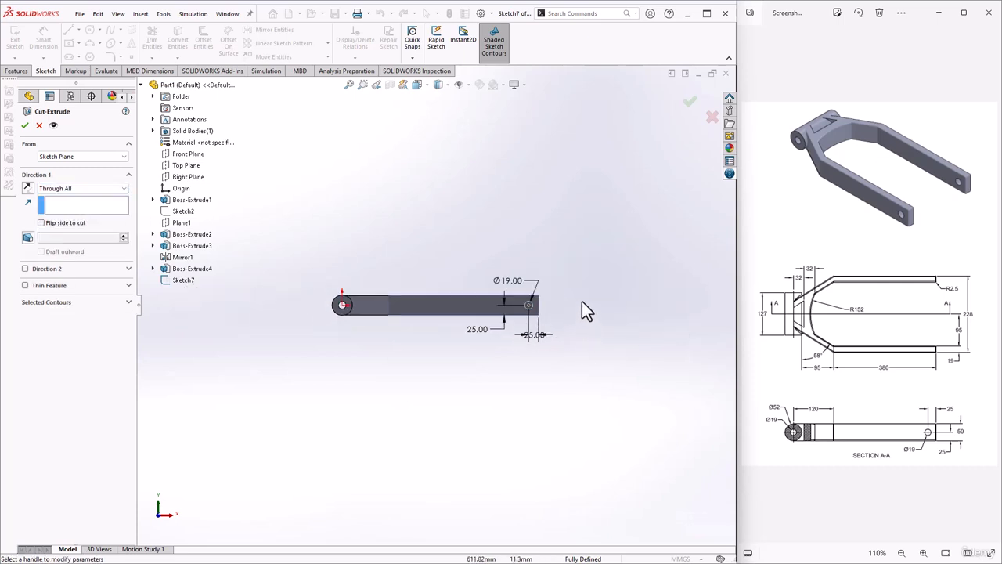
middle_click_drag(586, 313, 530, 378)
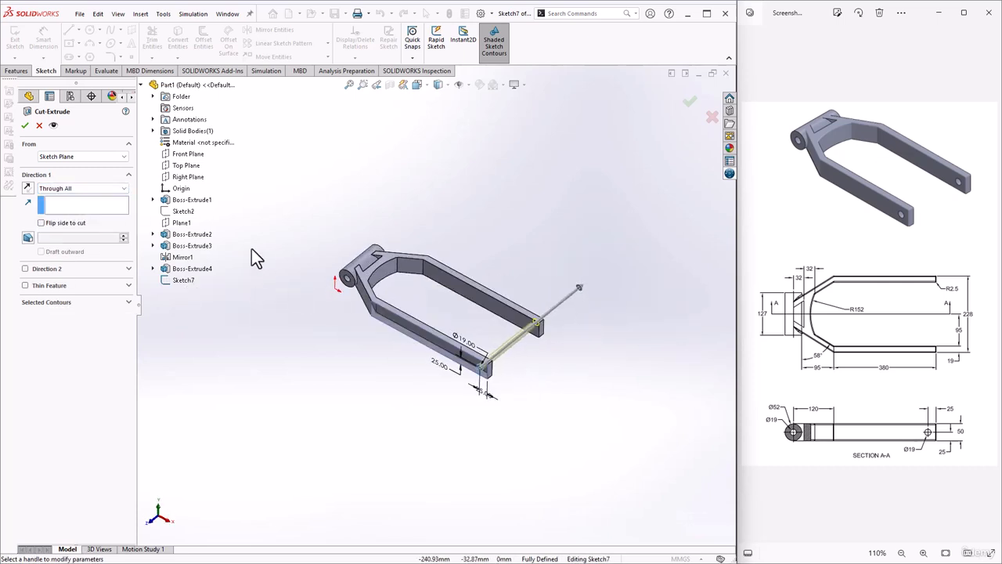
left_click(25, 125)
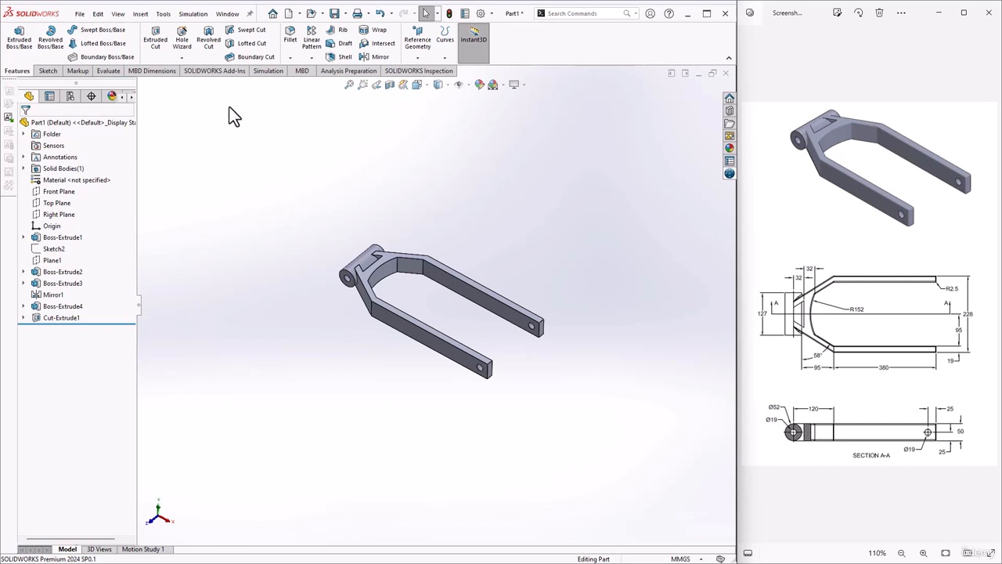
Step: Fillet the fork's outer edges at 2.5 mm with FilletXpert, extending the selection from one arm-end edge to all its related edges
left_click(291, 36)
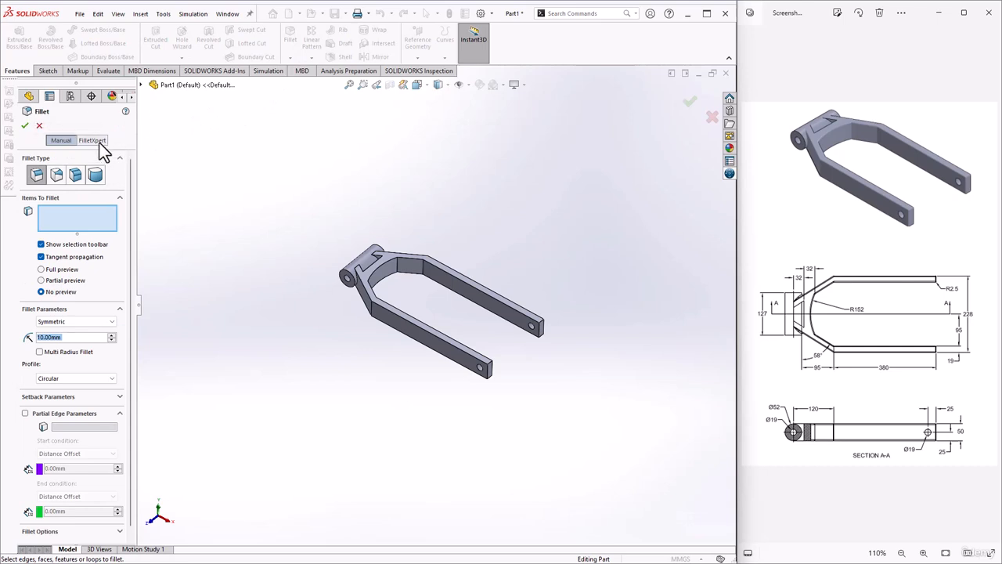
left_click(99, 146)
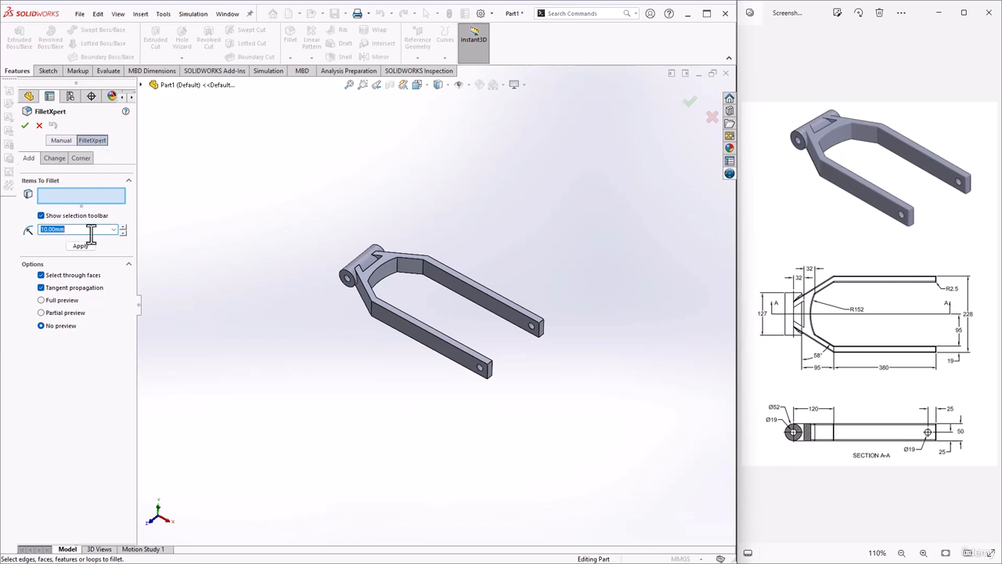
type("2")
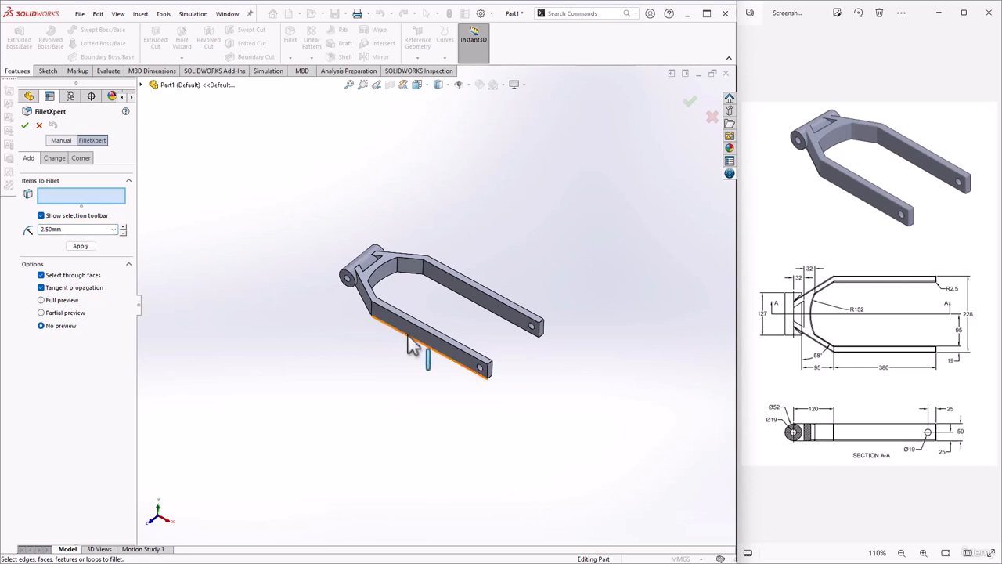
scroll(479, 367, "down", 3)
scroll(479, 367, "down", 2)
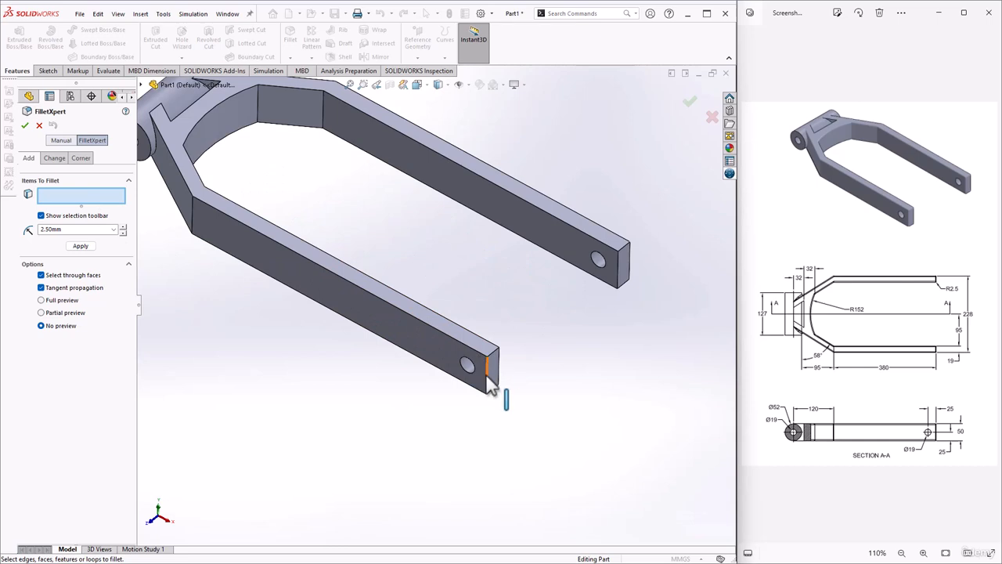
left_click(487, 374)
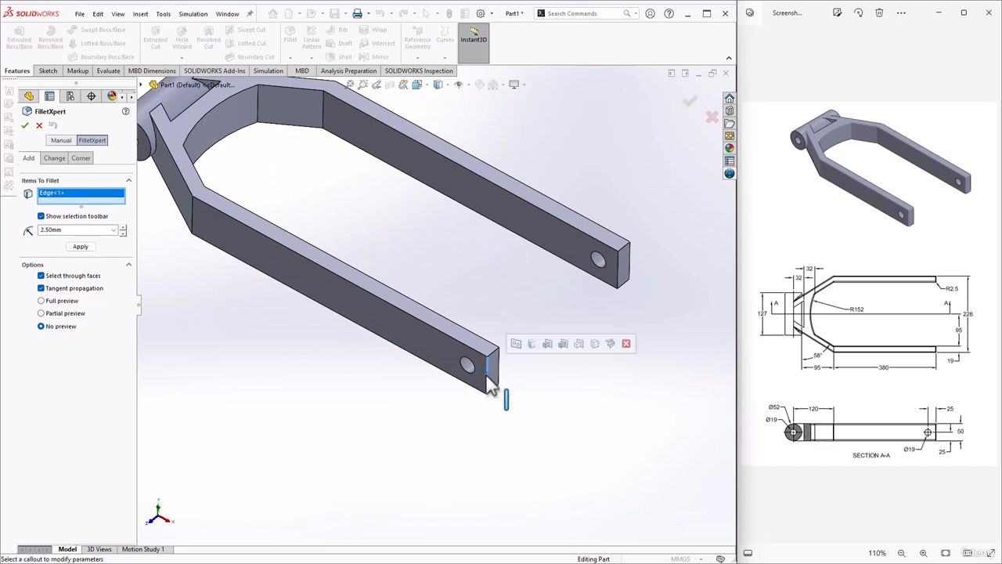
left_click(579, 344)
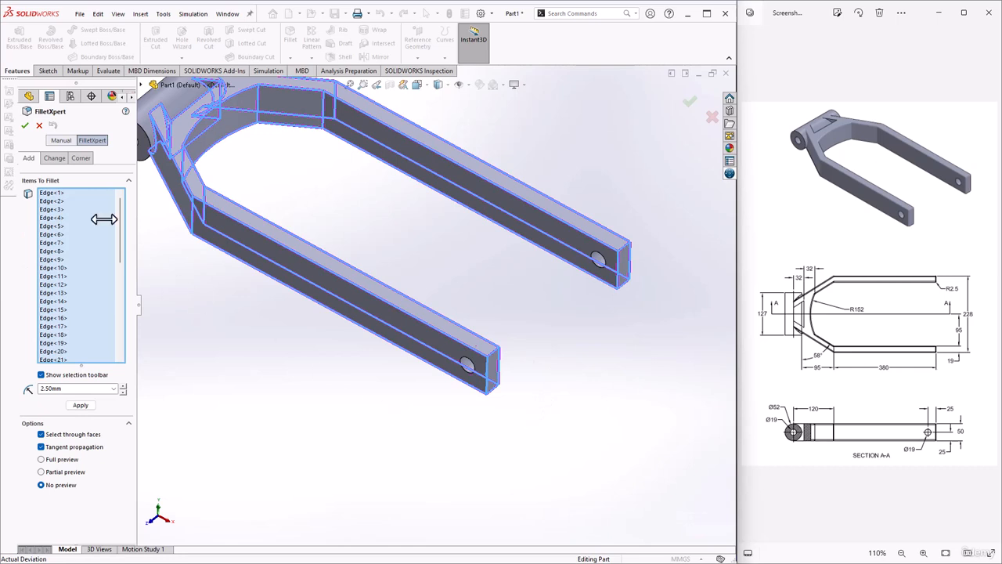
left_click(27, 126)
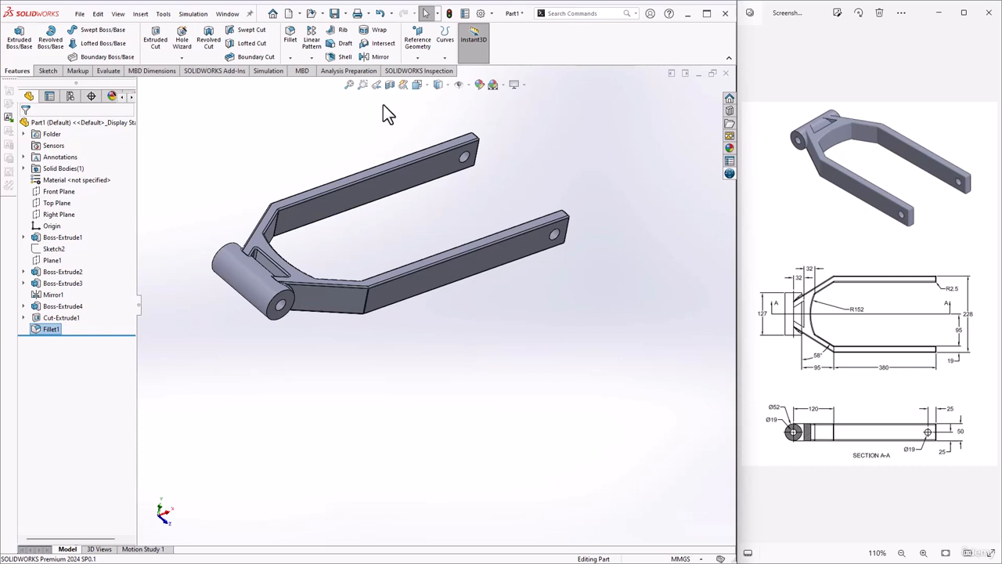
Step: Save the part as Swing Arm in the MOTORCYCLE folder under Documents
left_click(347, 13)
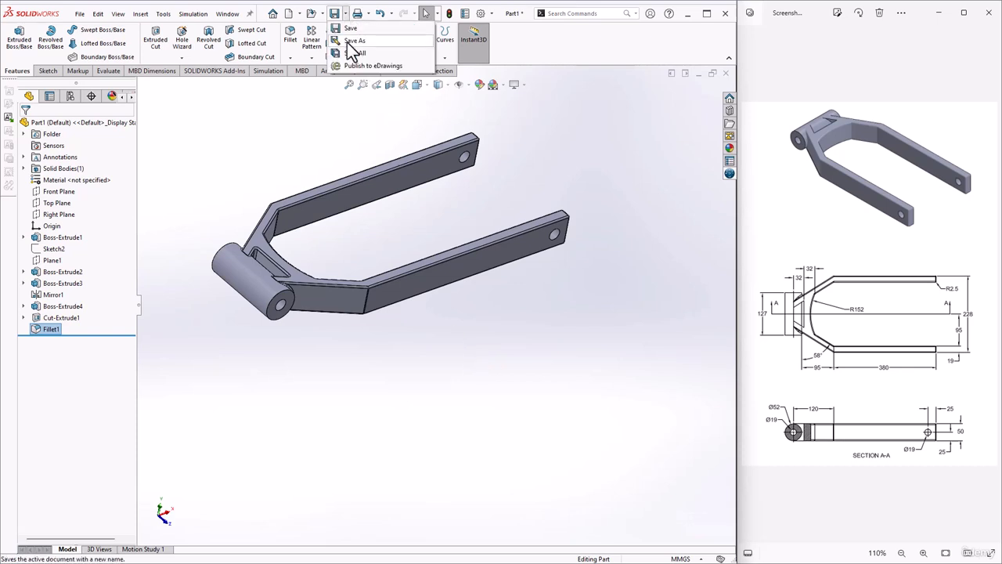
left_click(350, 43)
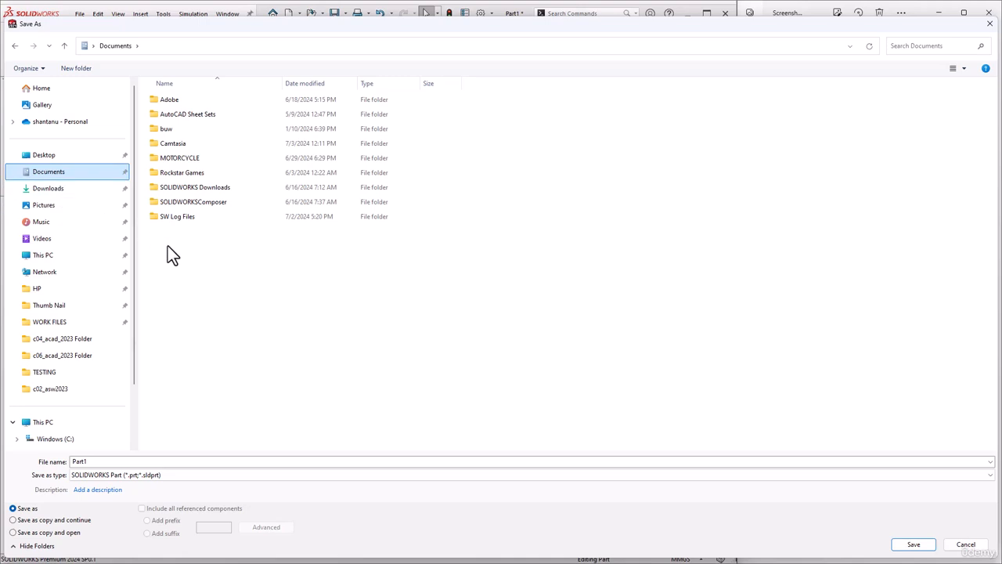
double_click(206, 159)
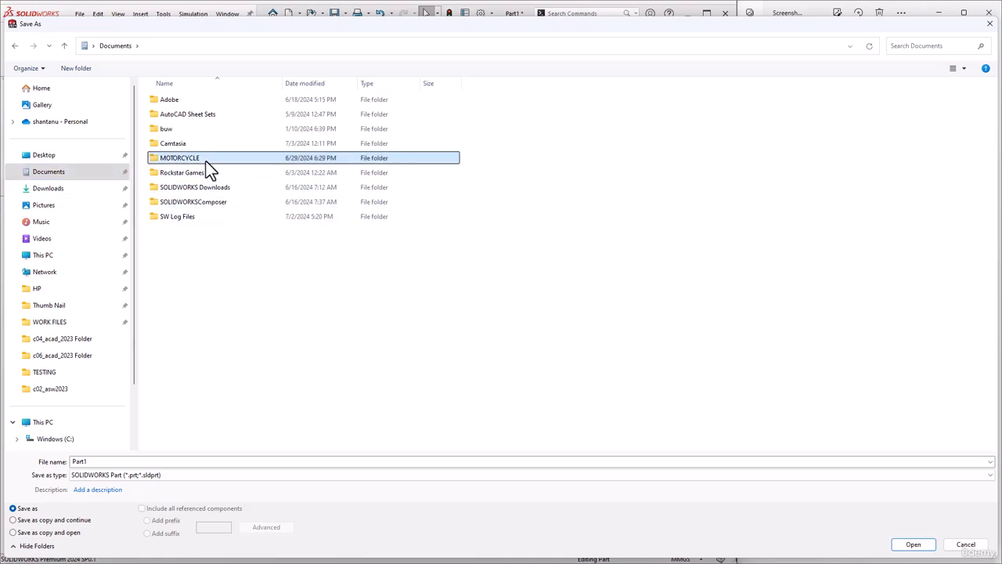
double_click(106, 461)
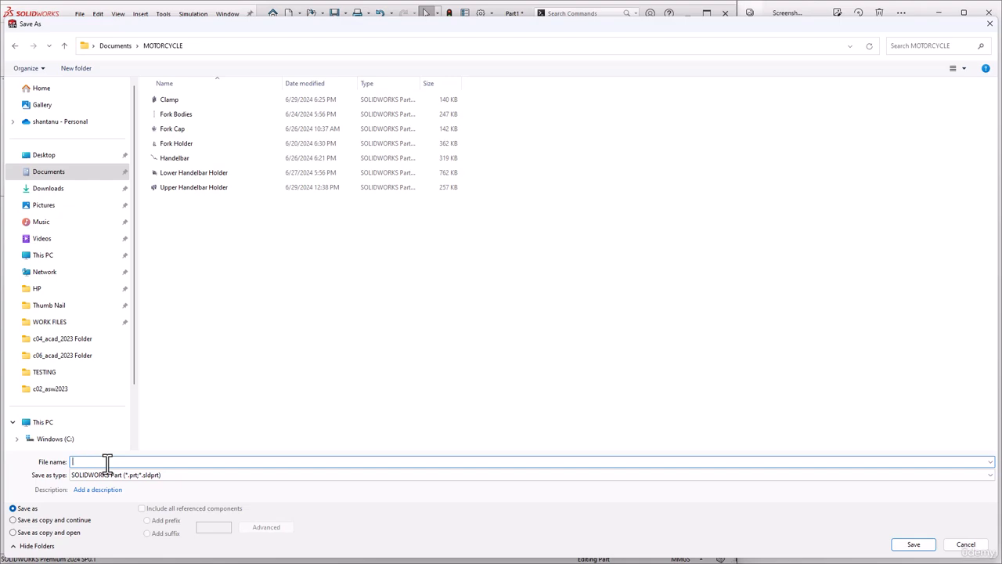
type("Swing Arm")
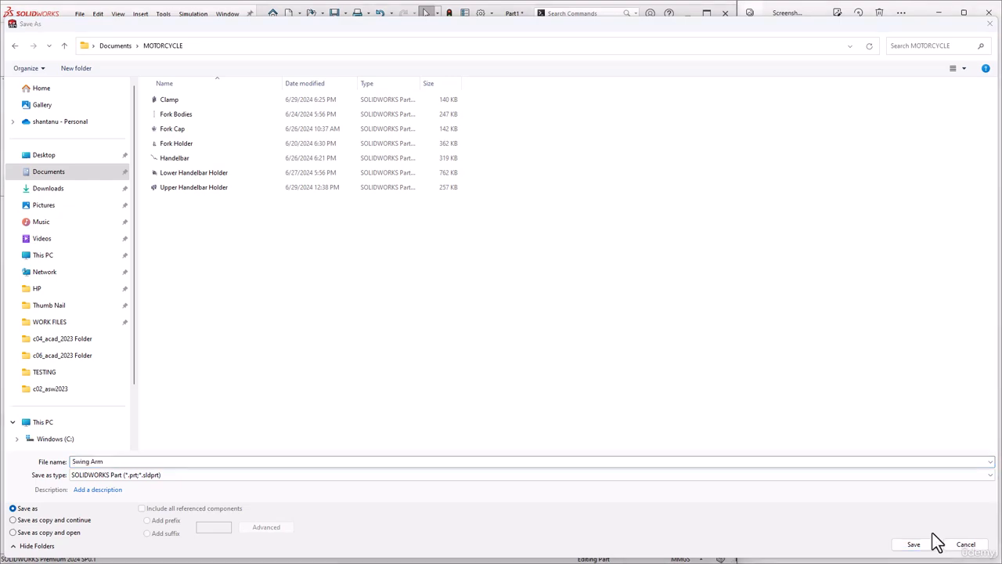
left_click(934, 544)
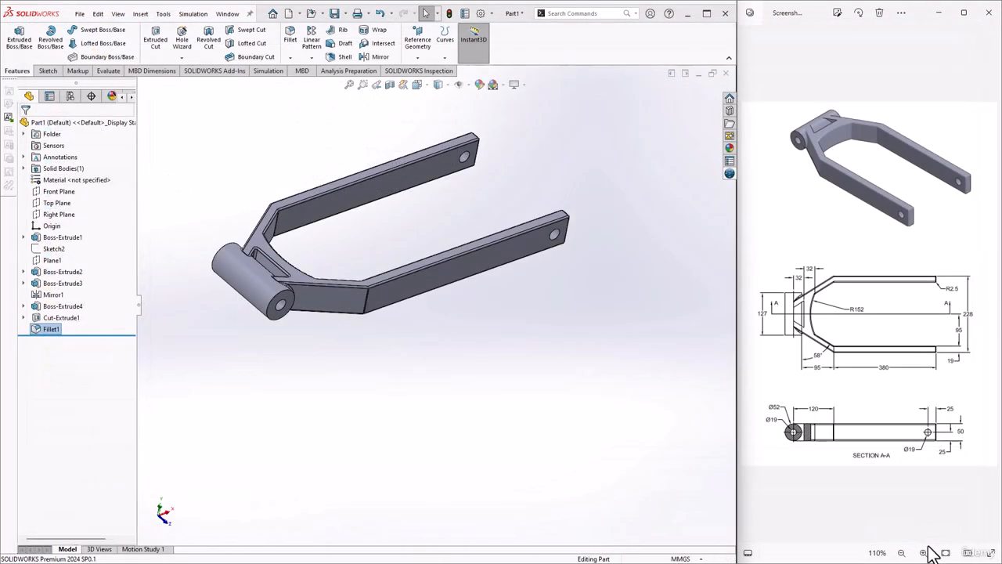